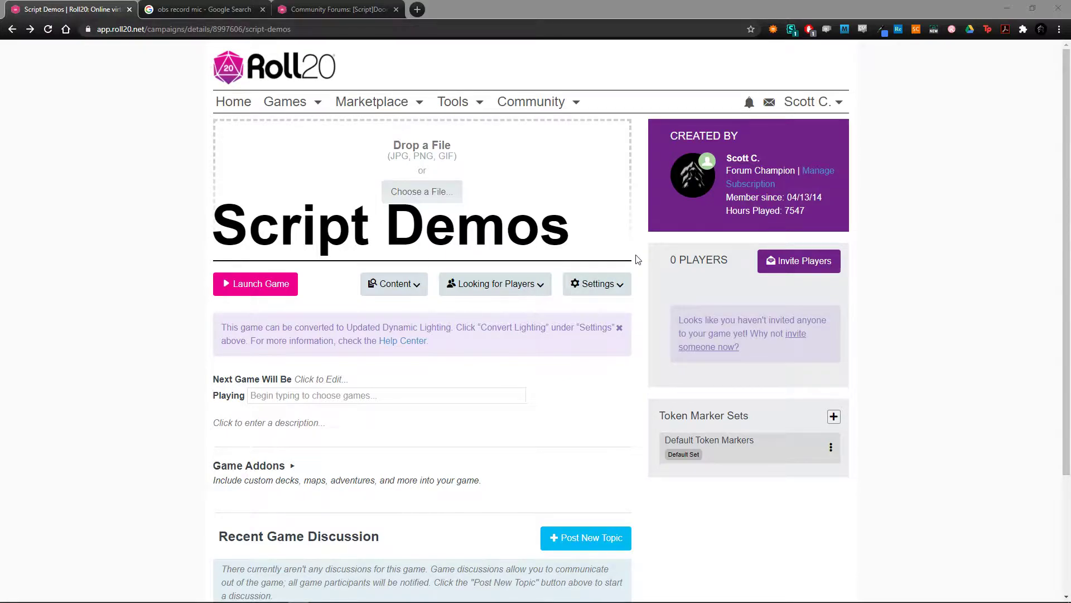
Step: Add the Door Knocker script from the game's API script library, including its required Path Math, MatrixMath and Vector Math scripts
{"action": "left_click", "coordinate": [606, 288]}
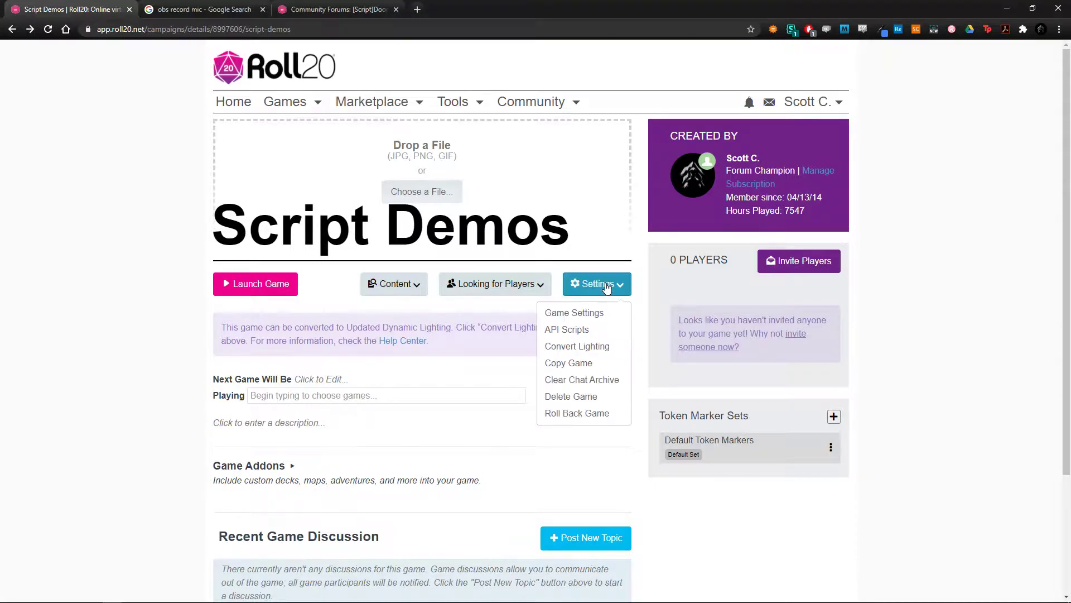
{"action": "left_click", "coordinate": [560, 331]}
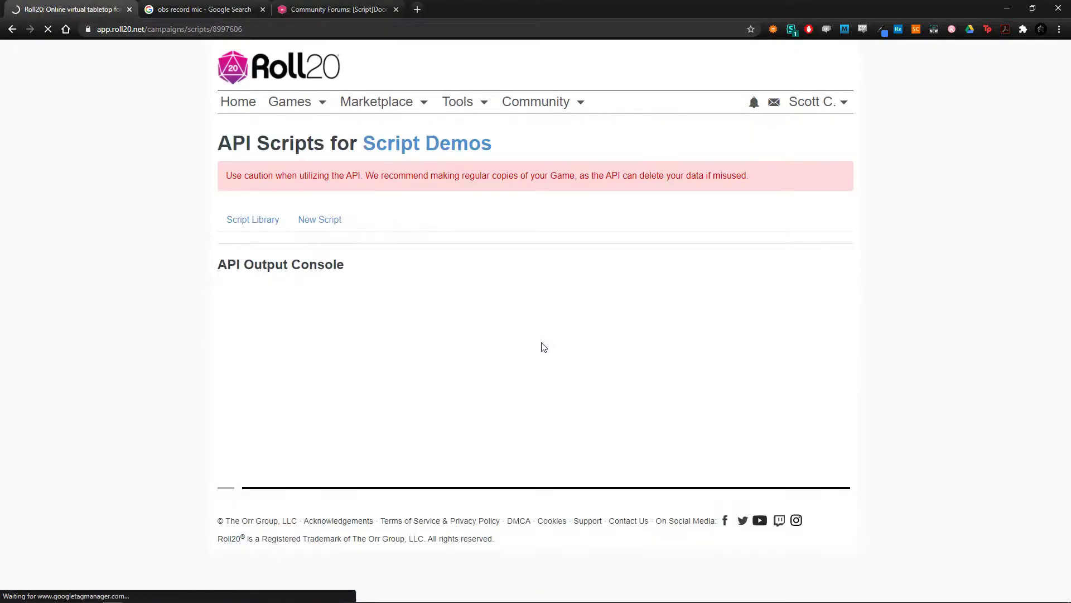
{"action": "left_click", "coordinate": [274, 246]}
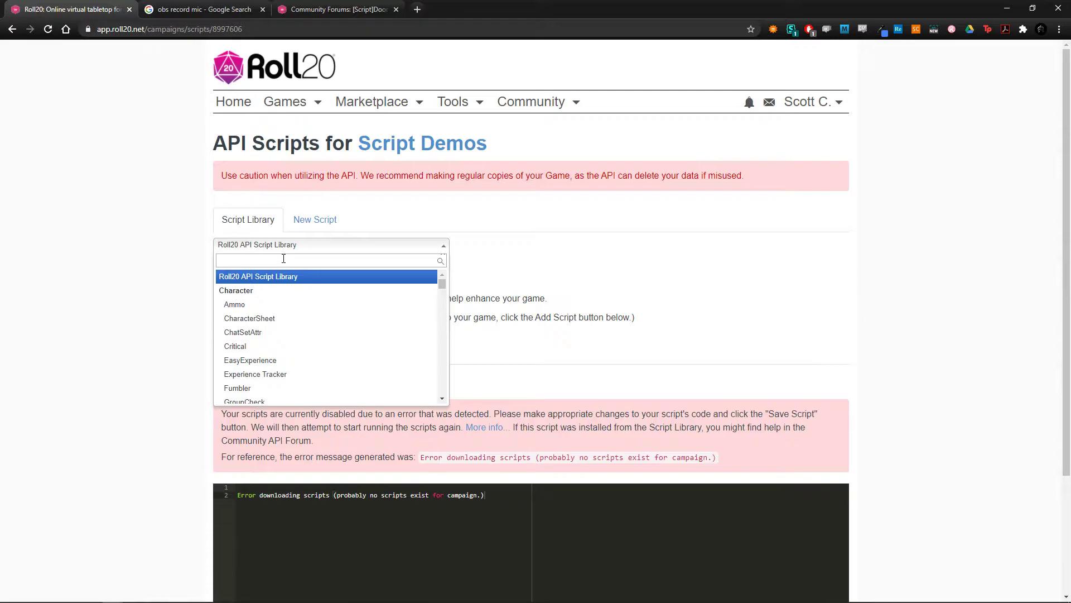
{"action": "type", "text": "door"}
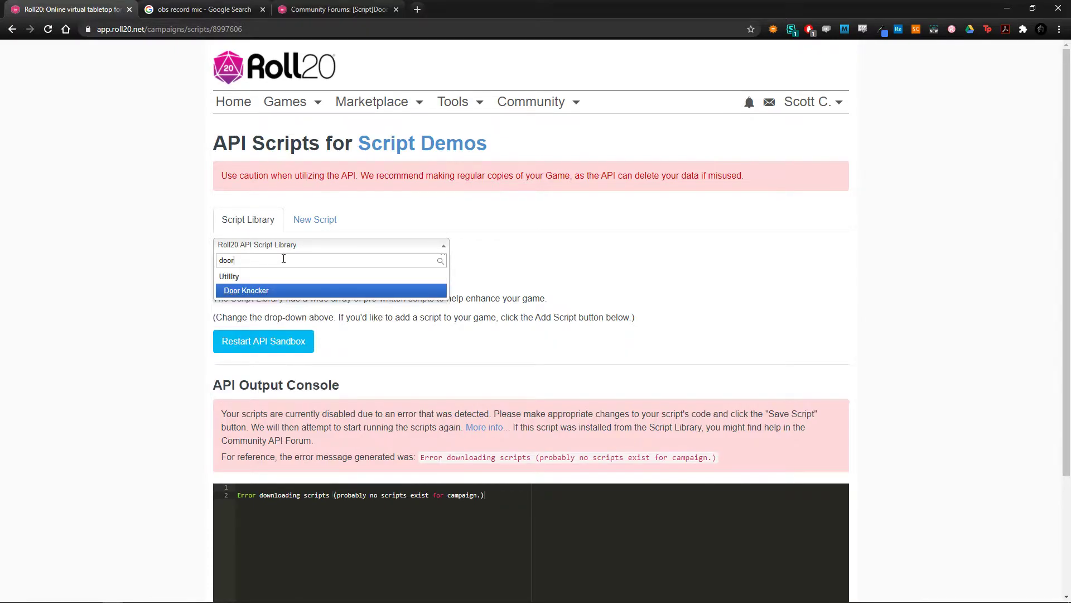
{"action": "left_click", "coordinate": [271, 291]}
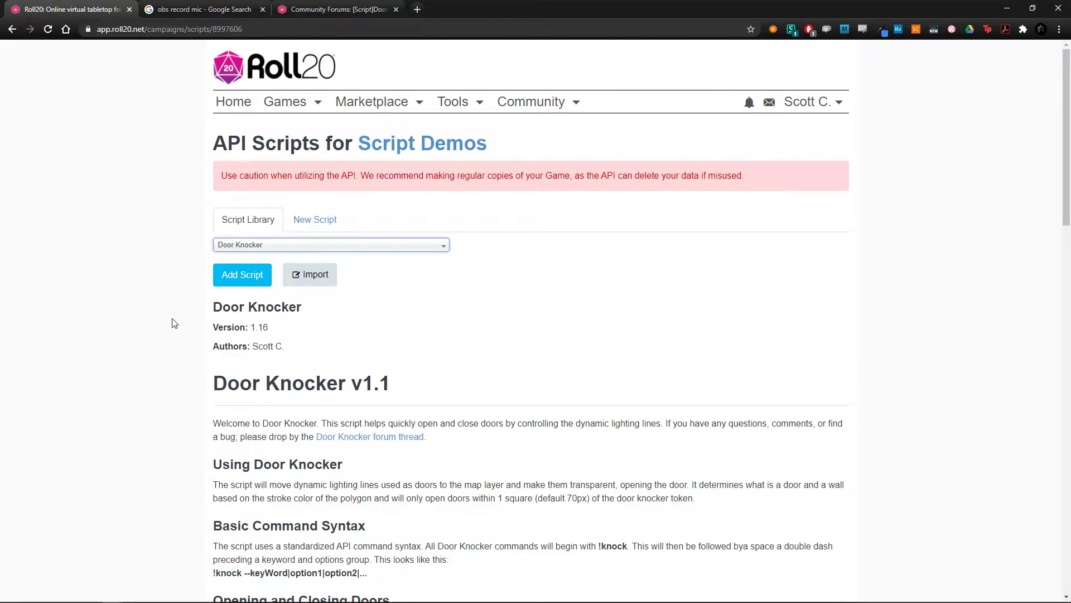
{"action": "left_click", "coordinate": [249, 284]}
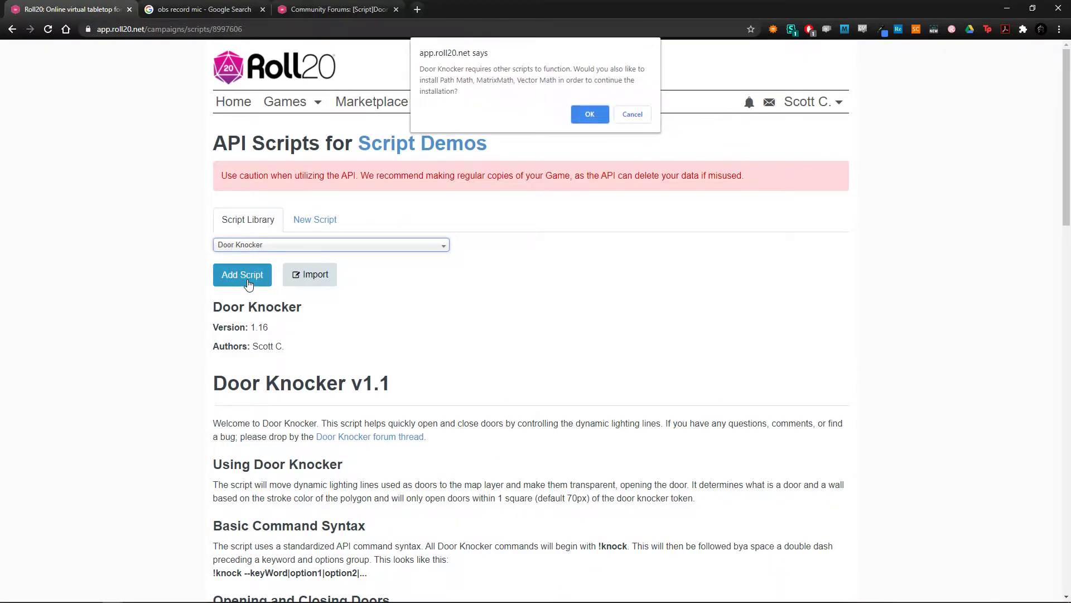
{"action": "left_click", "coordinate": [591, 116]}
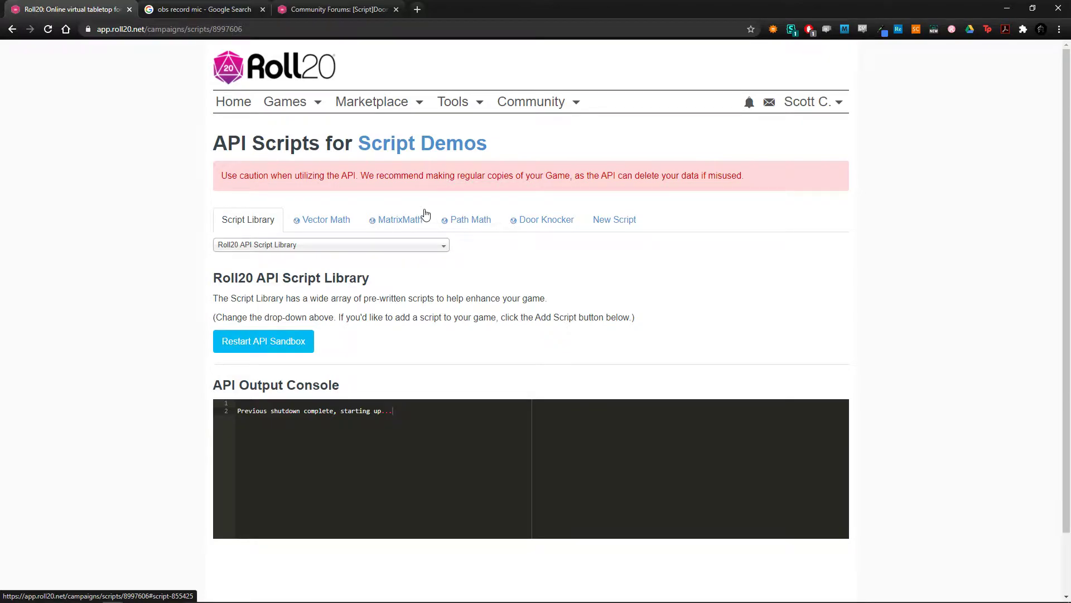
Step: Launch the Script Demos game and close the Google search and community forum pages
{"action": "left_click", "coordinate": [395, 146]}
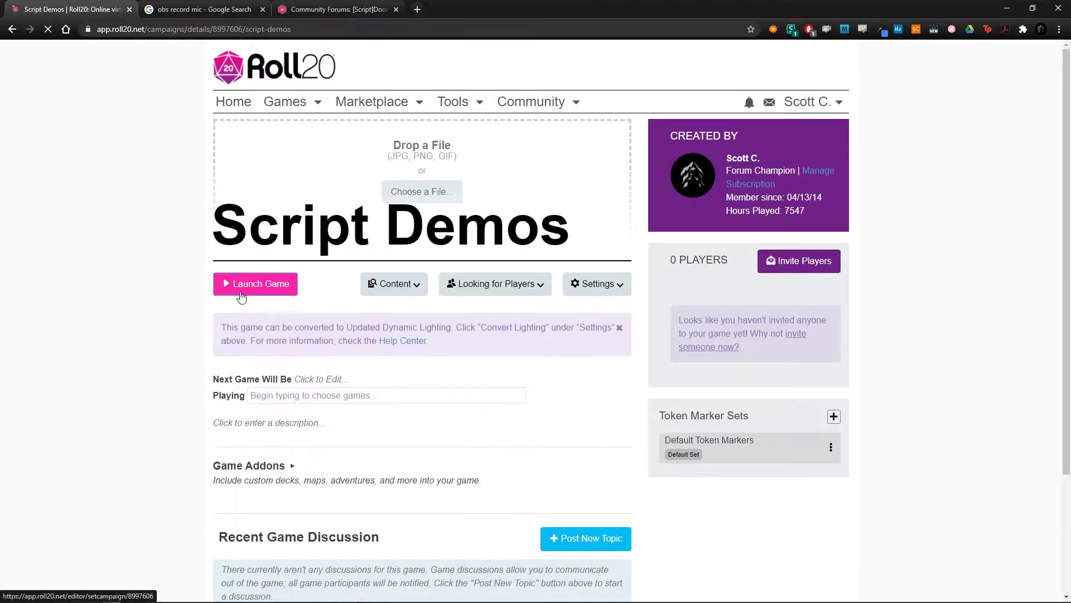
{"action": "left_click", "coordinate": [250, 285]}
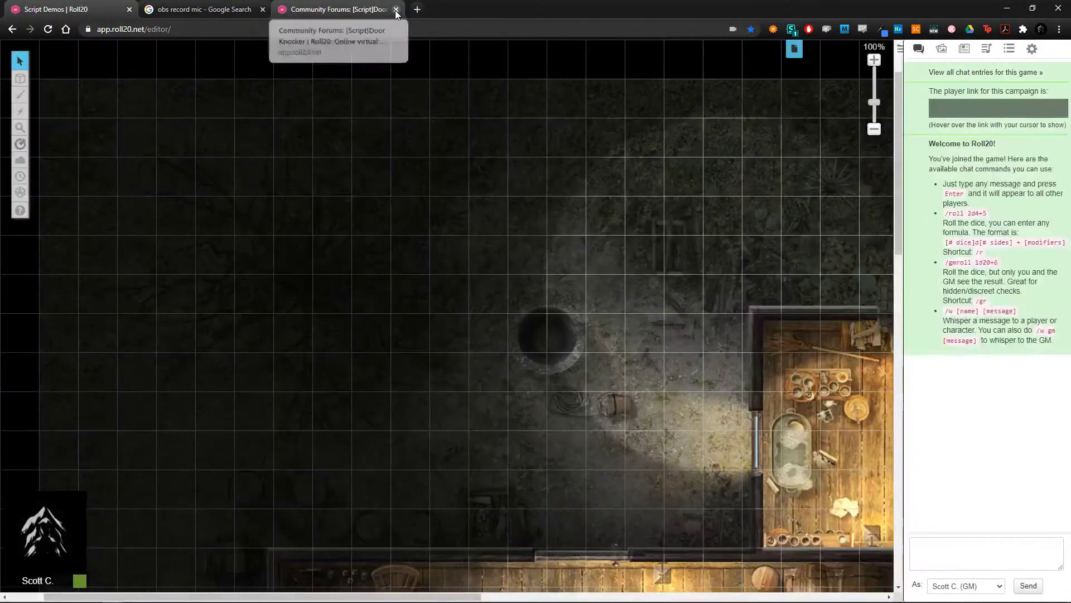
{"action": "left_click", "coordinate": [396, 9]}
{"action": "left_click", "coordinate": [262, 9]}
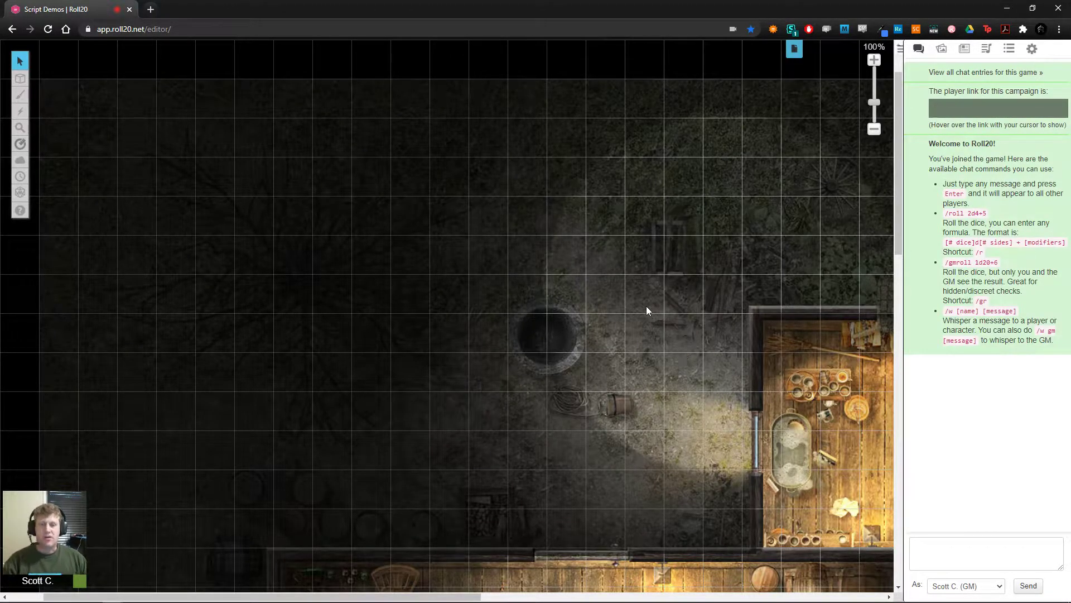
Step: Show the tavern map from the line of sight of the Drunken Farmer token outside the entrance
{"action": "scroll", "coordinate": [646, 306], "scroll_direction": "down", "scroll_amount": 5}
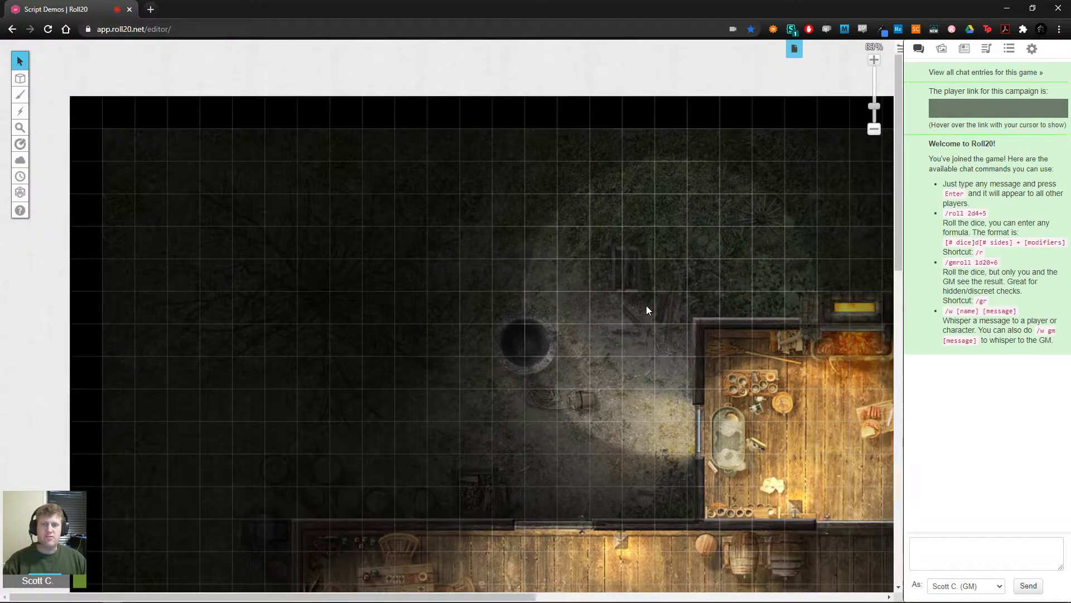
{"action": "scroll", "coordinate": [646, 309], "scroll_direction": "right", "scroll_amount": 3}
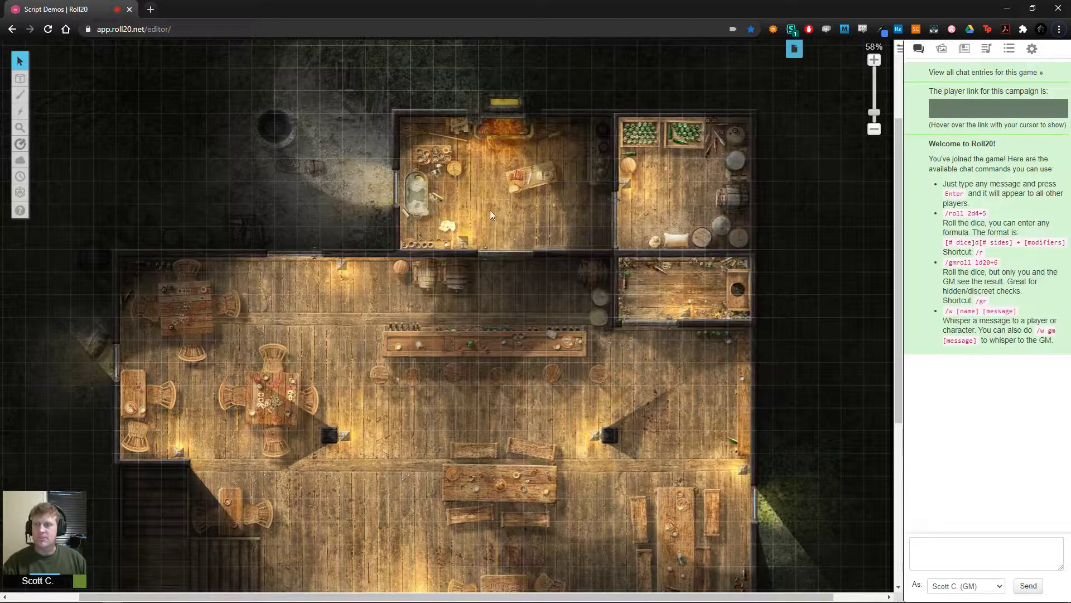
{"action": "scroll", "coordinate": [635, 166], "scroll_direction": "down", "scroll_amount": 3}
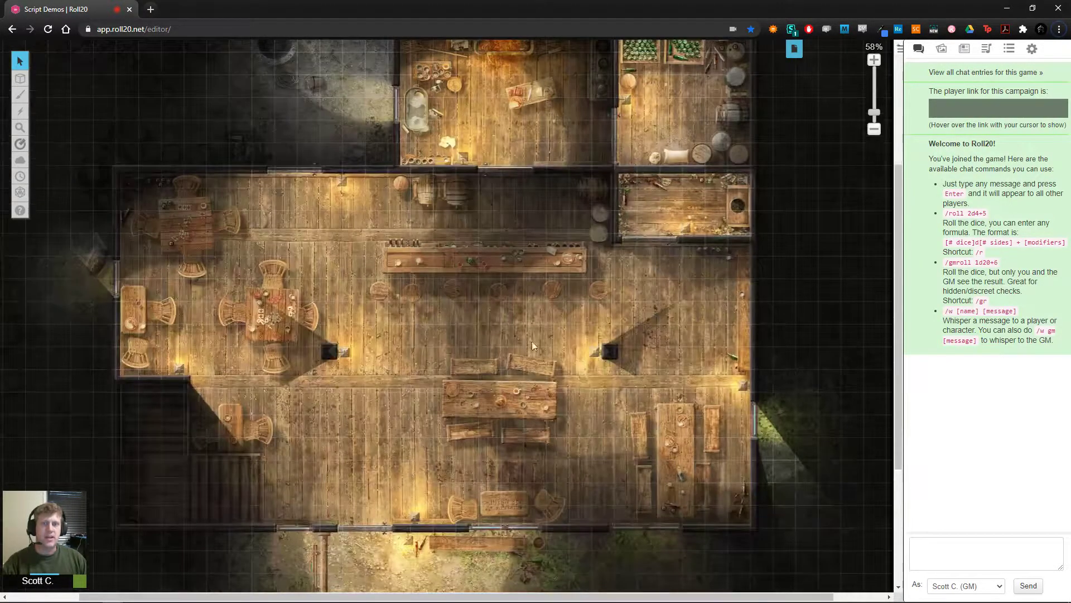
{"action": "scroll", "coordinate": [533, 313], "scroll_direction": "down", "scroll_amount": 3}
{"action": "scroll", "coordinate": [403, 302], "scroll_direction": "up", "scroll_amount": 2}
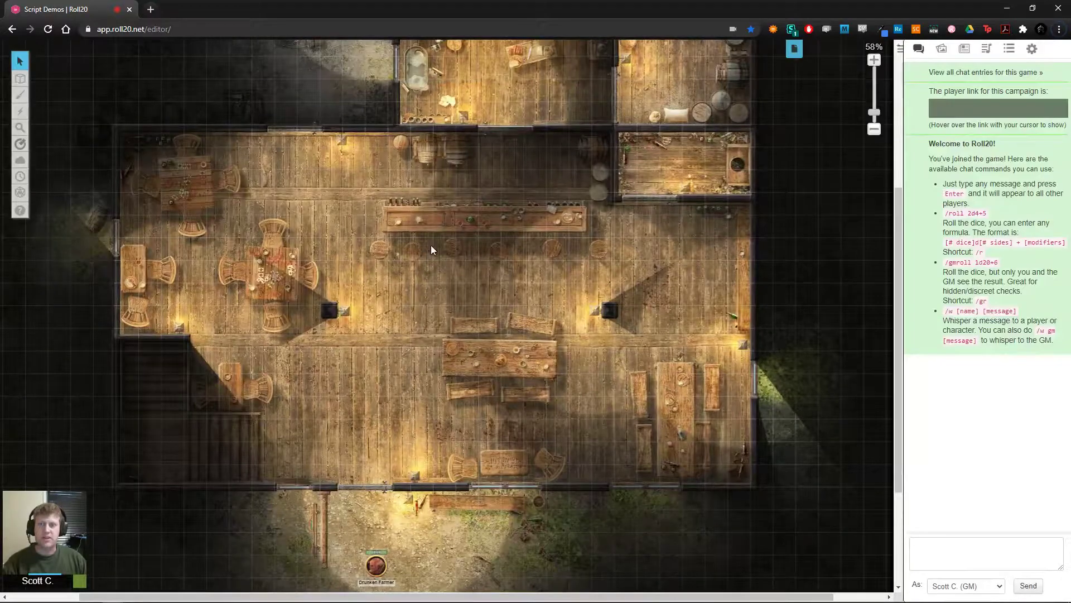
{"action": "scroll", "coordinate": [431, 245], "scroll_direction": "down", "scroll_amount": 5}
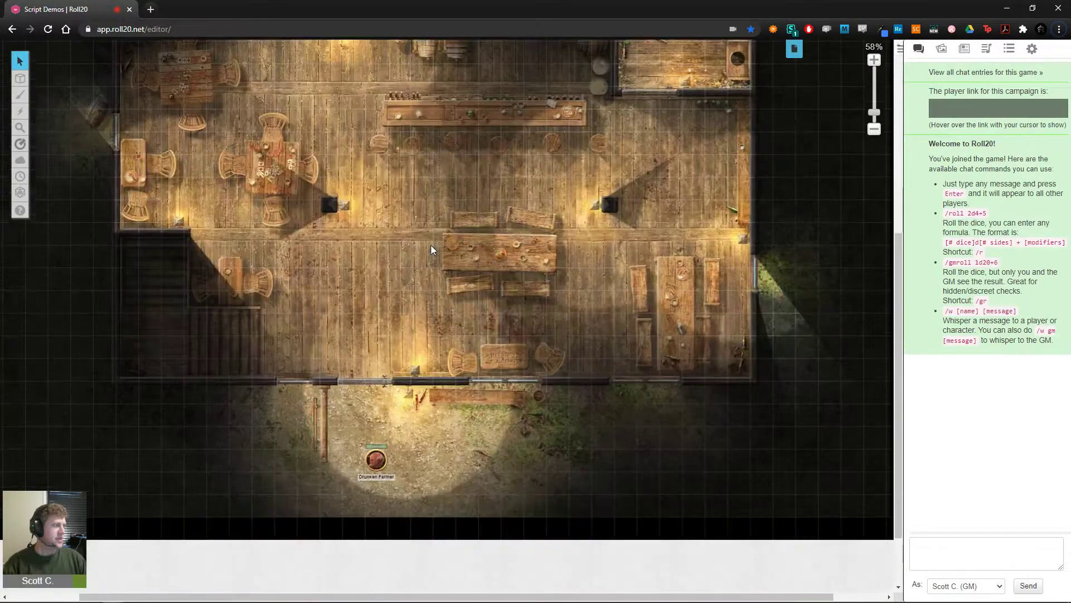
{"action": "left_click", "coordinate": [369, 459]}
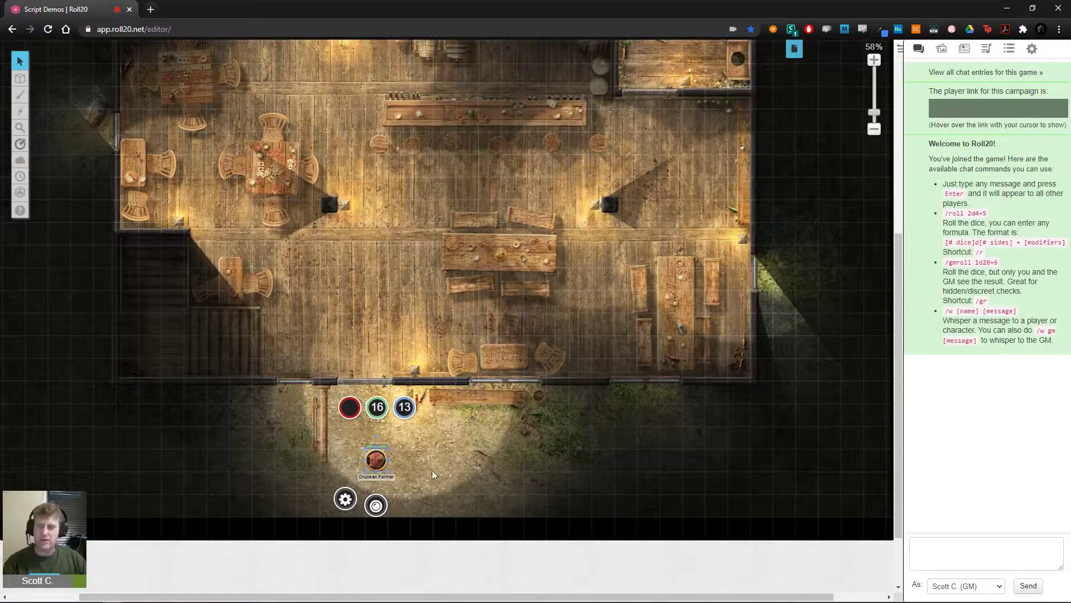
{"action": "key", "text": "ctrl+l"}
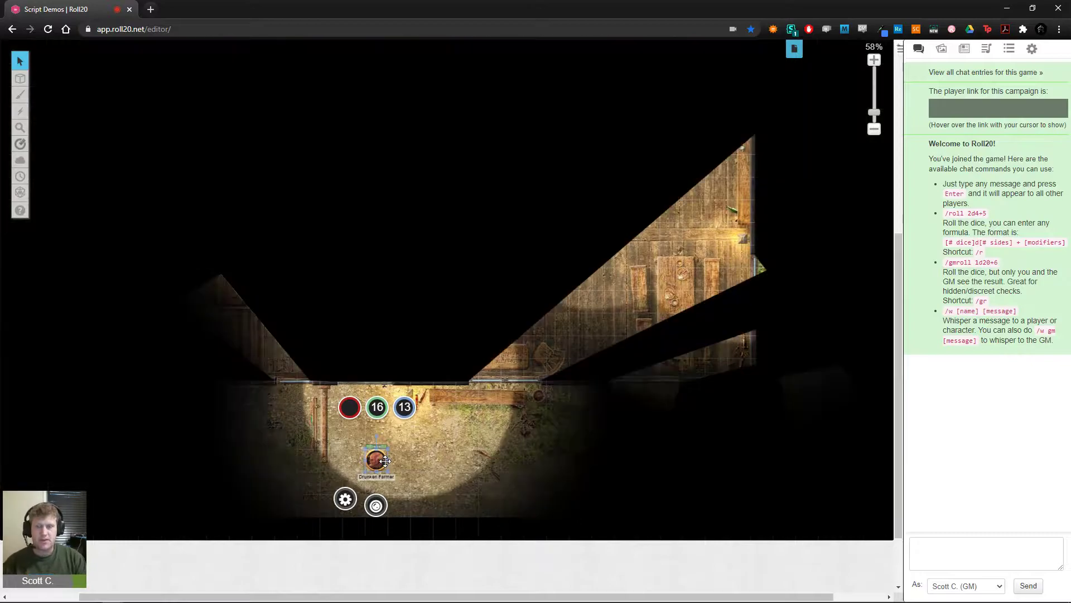
Step: Open the DoorKnocker UI character from the journal and skim its instructions
{"action": "left_click", "coordinate": [965, 50]}
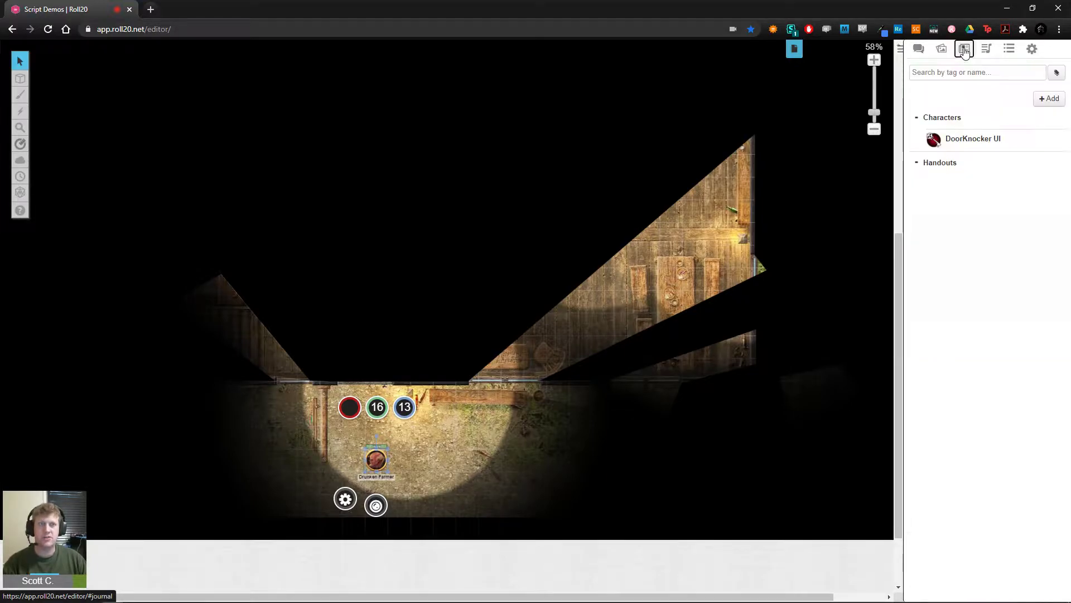
{"action": "left_click", "coordinate": [971, 139]}
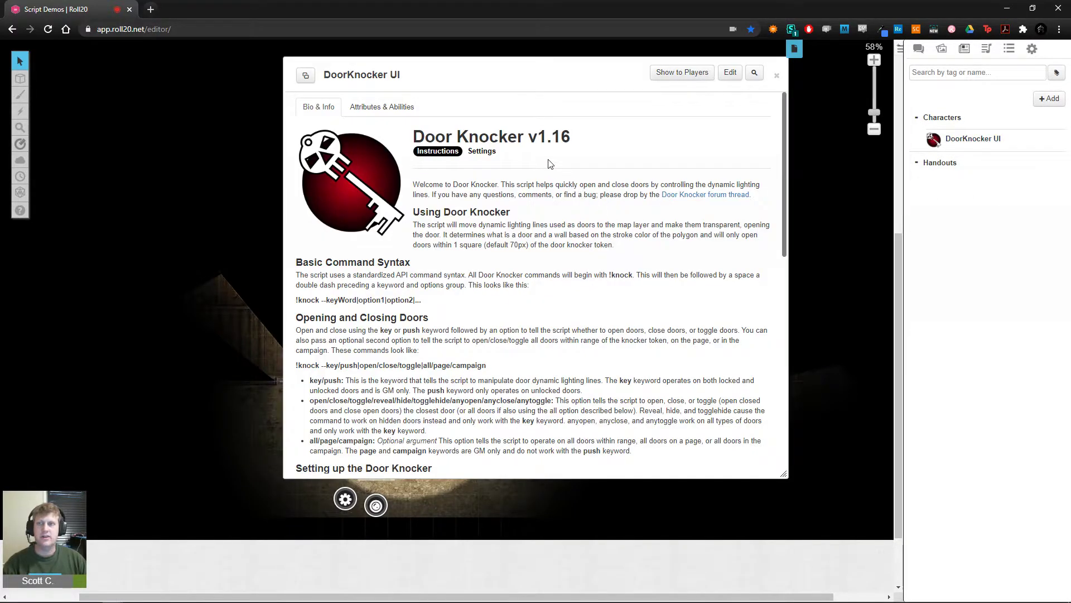
{"action": "scroll", "coordinate": [547, 167], "scroll_direction": "down", "scroll_amount": 3}
{"action": "scroll", "coordinate": [482, 225], "scroll_direction": "down", "scroll_amount": 6}
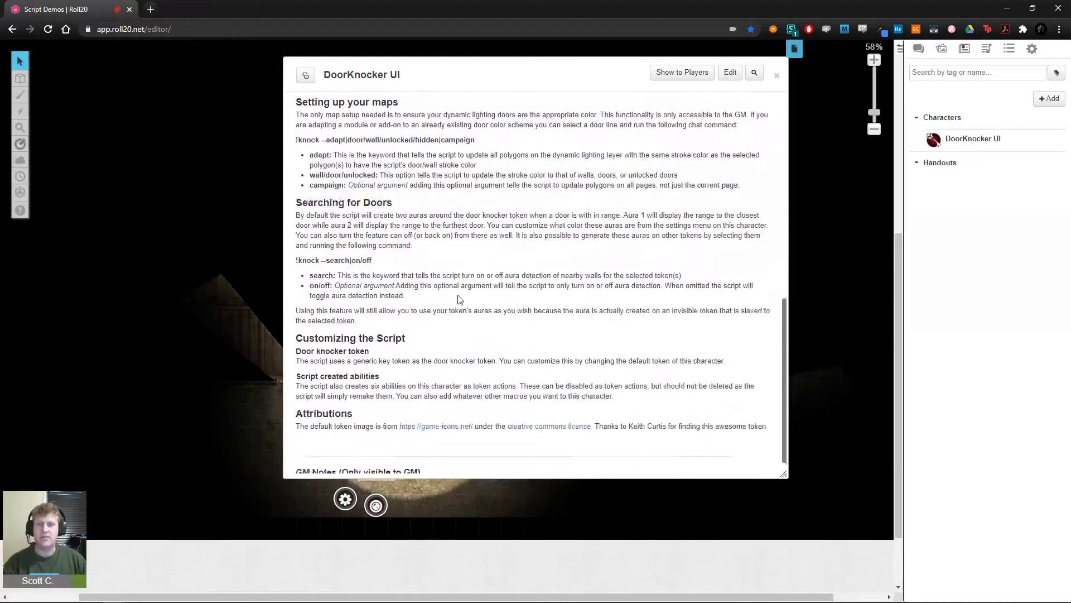
{"action": "scroll", "coordinate": [572, 317], "scroll_direction": "up", "scroll_amount": 10}
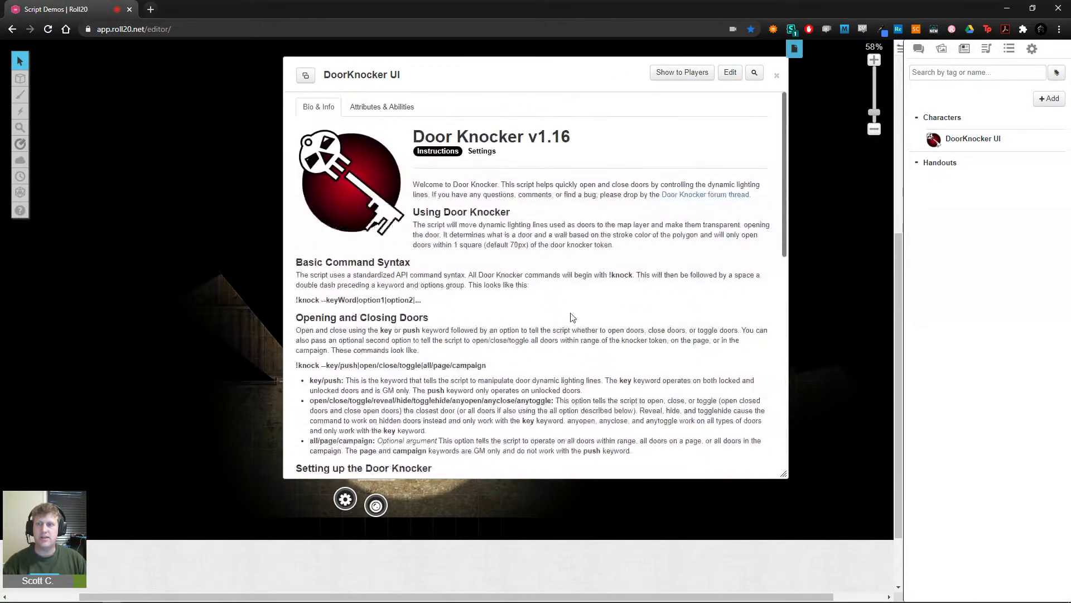
Step: Examine the Door Knocker script settings and the close aura color prompt without changing the color
{"action": "left_click", "coordinate": [483, 152]}
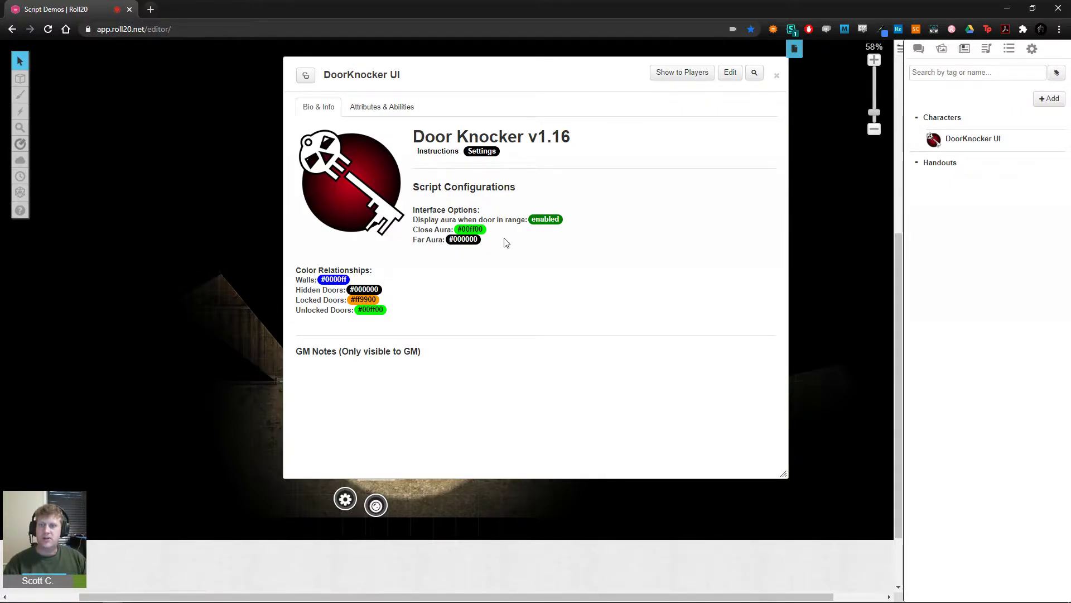
{"action": "left_click", "coordinate": [474, 231]}
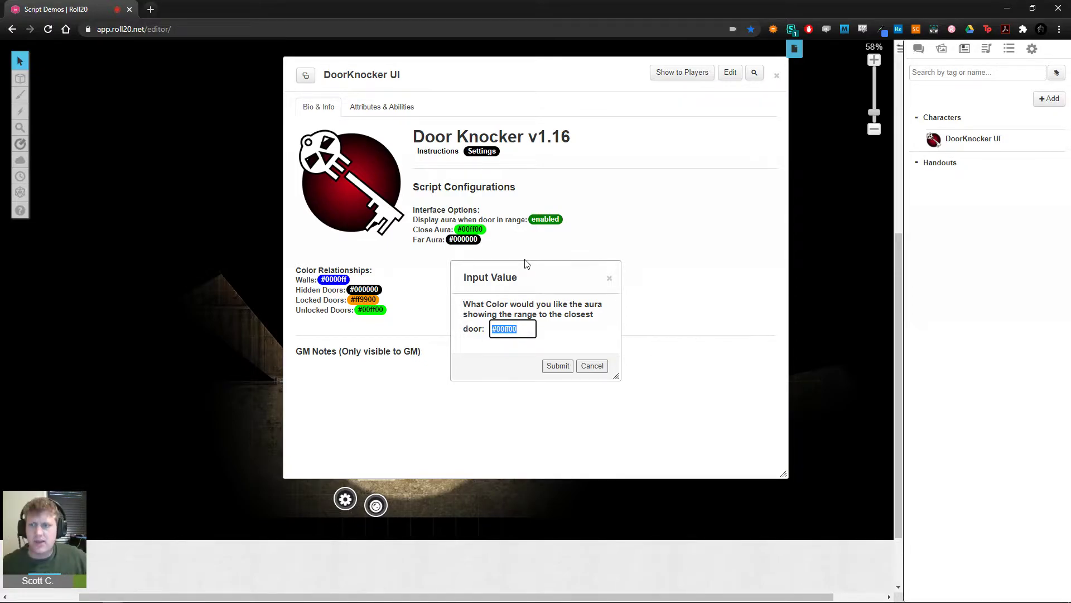
{"action": "left_click", "coordinate": [592, 366]}
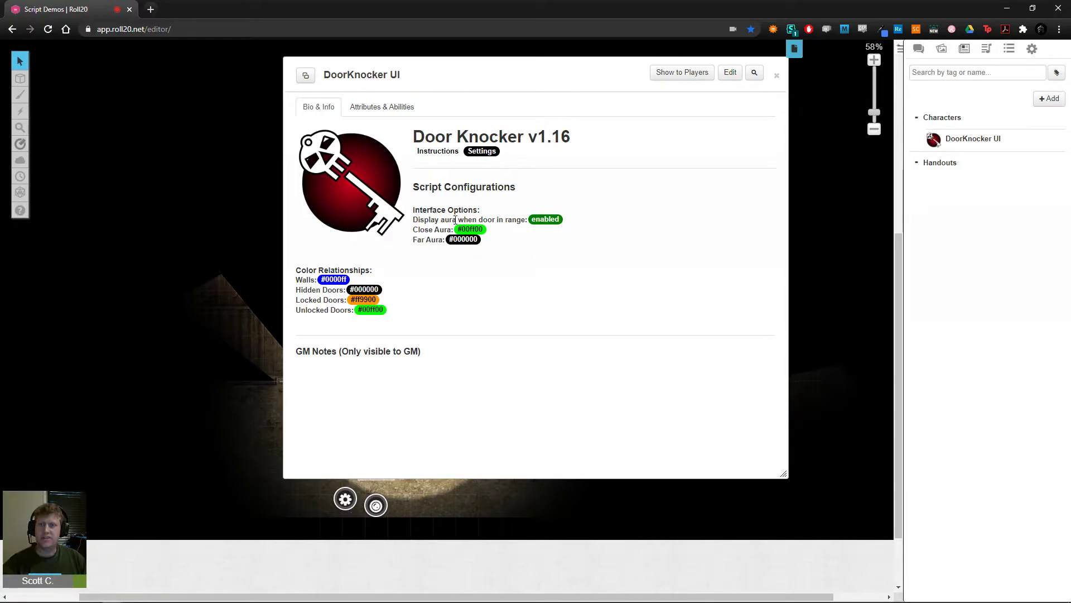
Step: Go back through the full Door Knocker instructions and view the character's attributes and abilities
{"action": "left_click", "coordinate": [444, 152]}
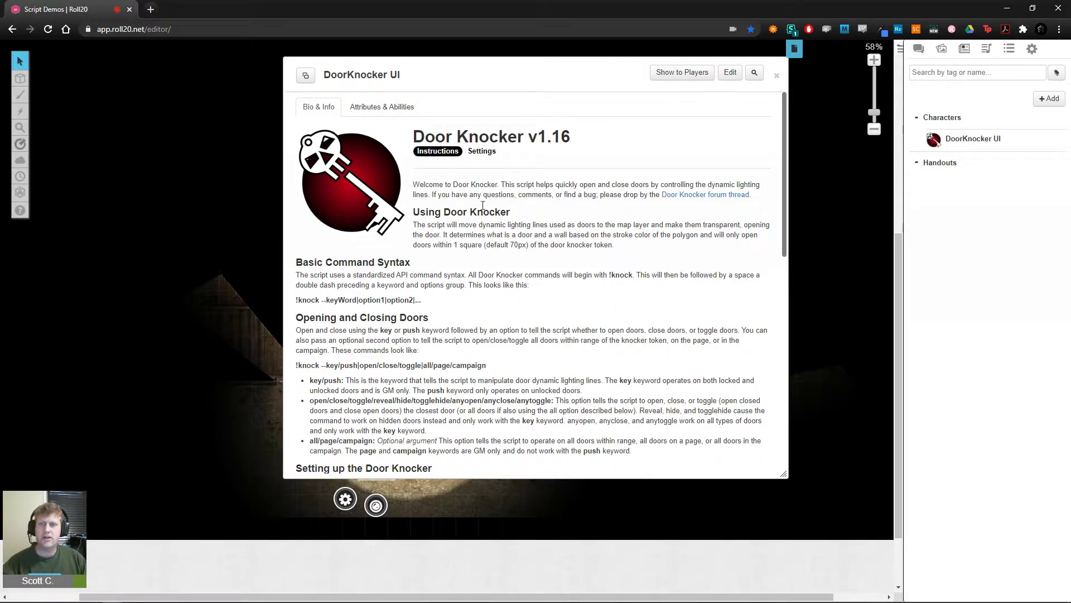
{"action": "scroll", "coordinate": [513, 243], "scroll_direction": "down", "scroll_amount": 3}
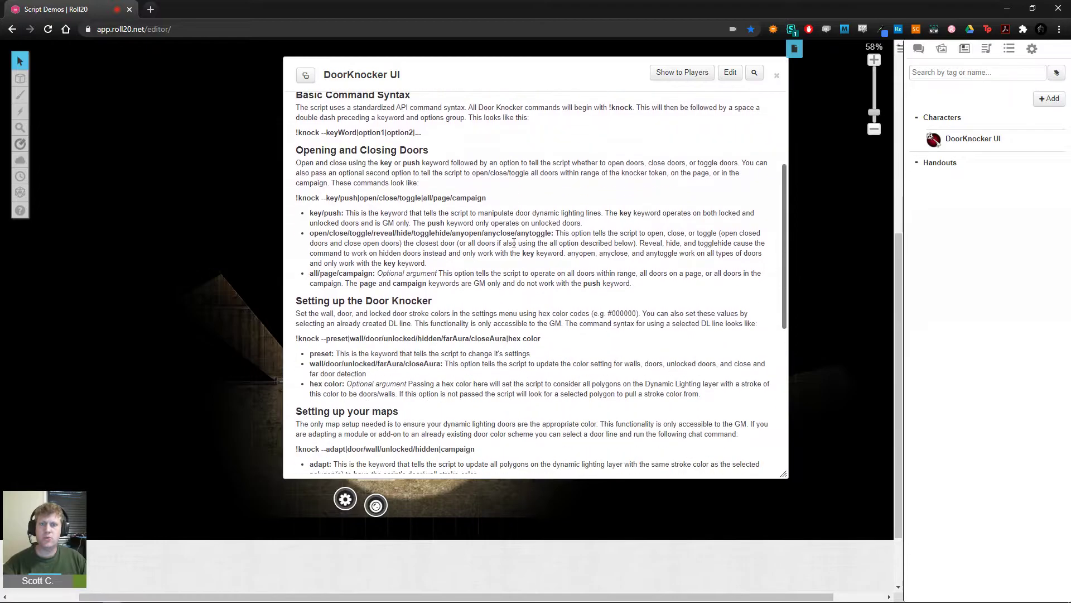
{"action": "scroll", "coordinate": [513, 243], "scroll_direction": "down", "scroll_amount": 6}
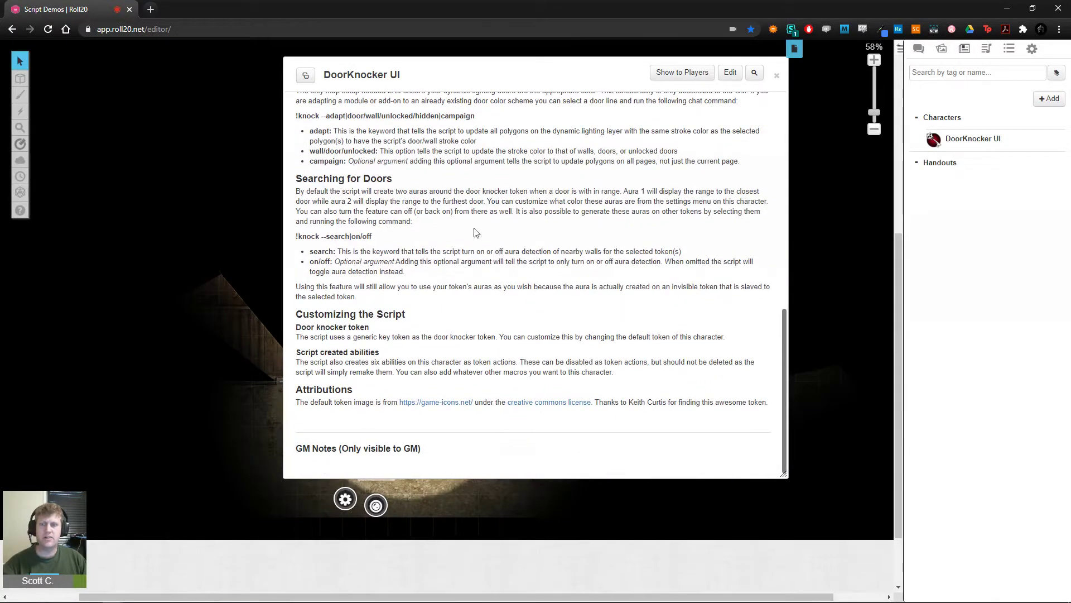
{"action": "scroll", "coordinate": [475, 233], "scroll_direction": "up", "scroll_amount": 10}
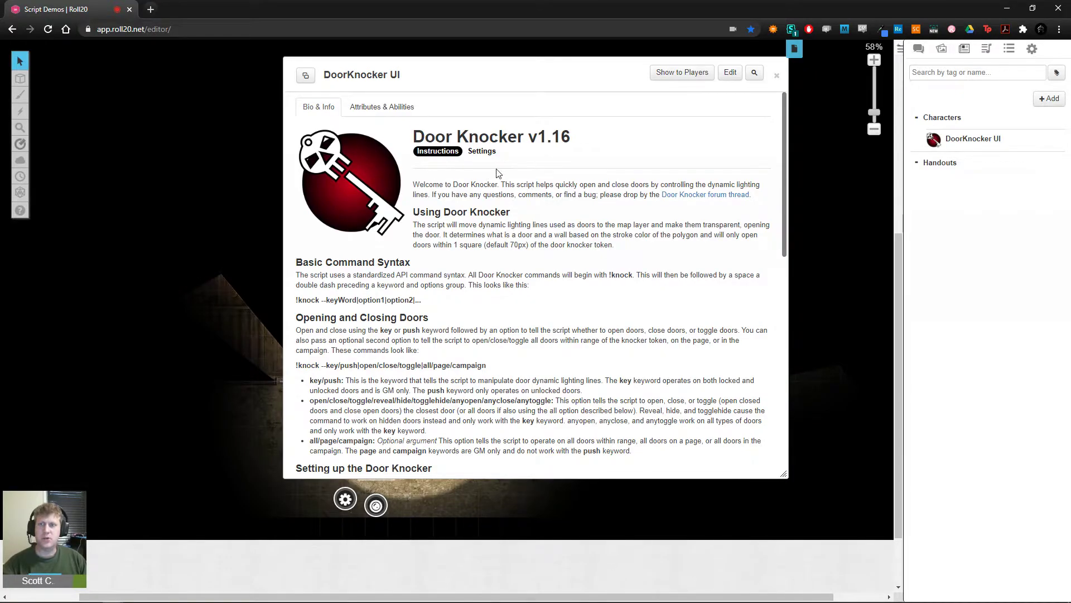
{"action": "left_click", "coordinate": [377, 110]}
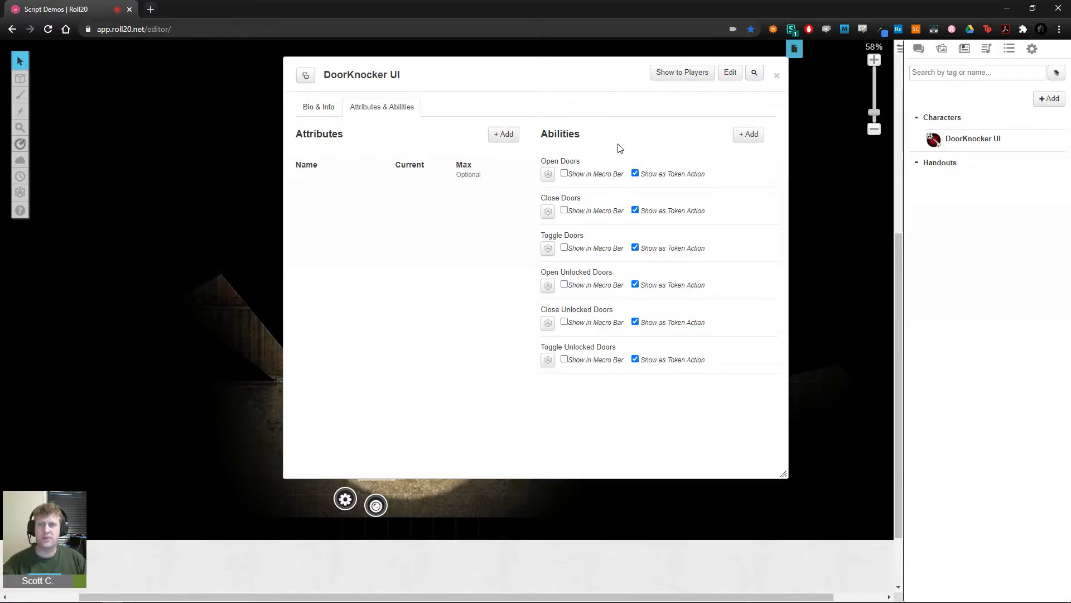
Step: Collapse the DoorKnocker UI sheet and place its token on the lit ground beside the Drunken Farmer
{"action": "left_click_drag", "start_coordinate": [557, 77], "coordinate": [367, 41]}
{"action": "double_click", "coordinate": [368, 55]}
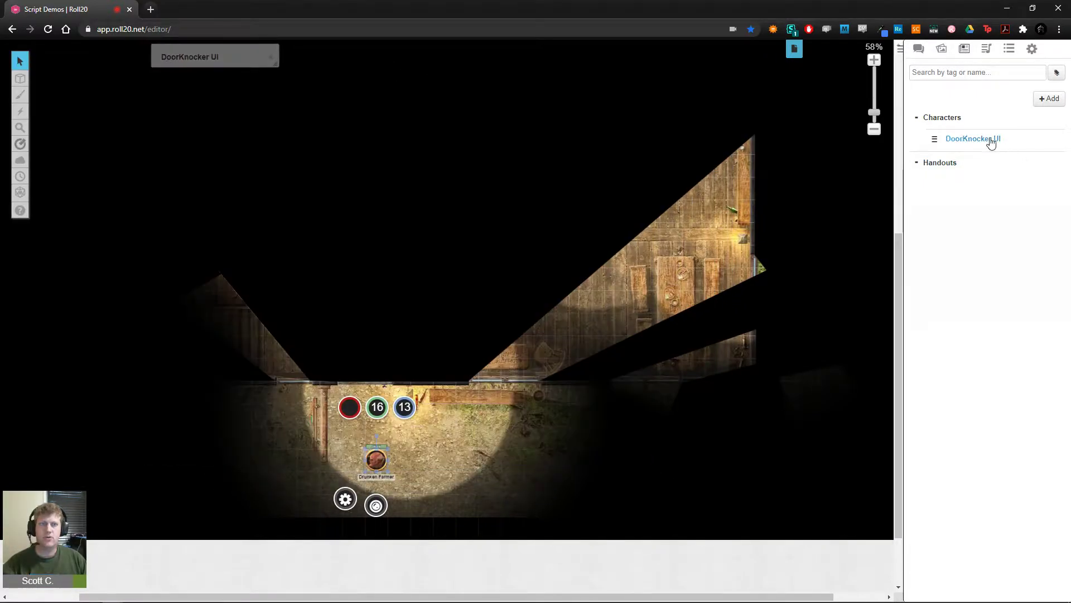
{"action": "left_click_drag", "start_coordinate": [989, 141], "coordinate": [463, 435]}
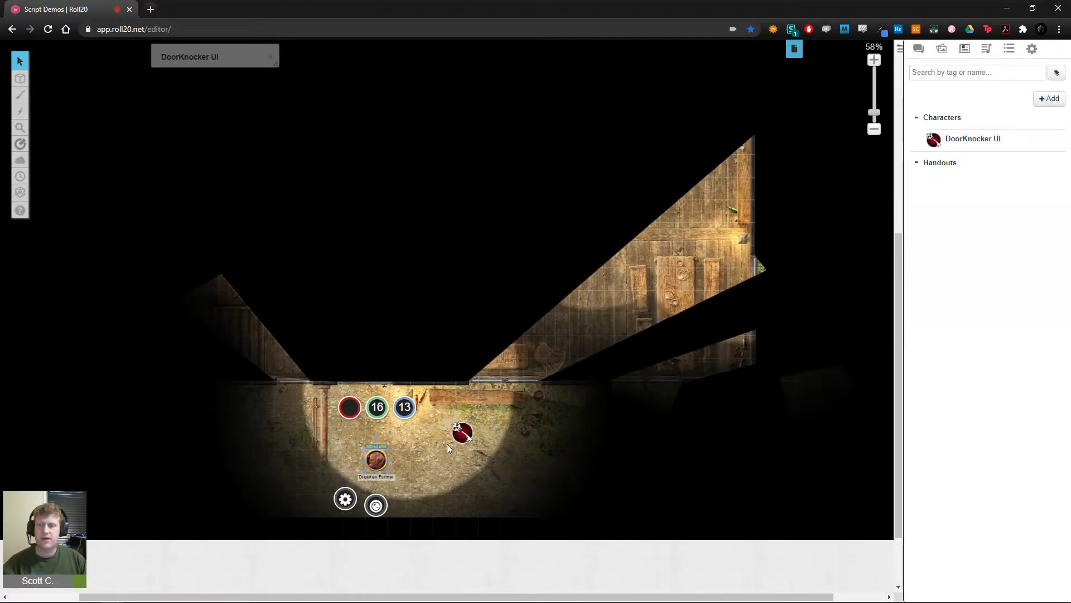
{"action": "left_click", "coordinate": [470, 435]}
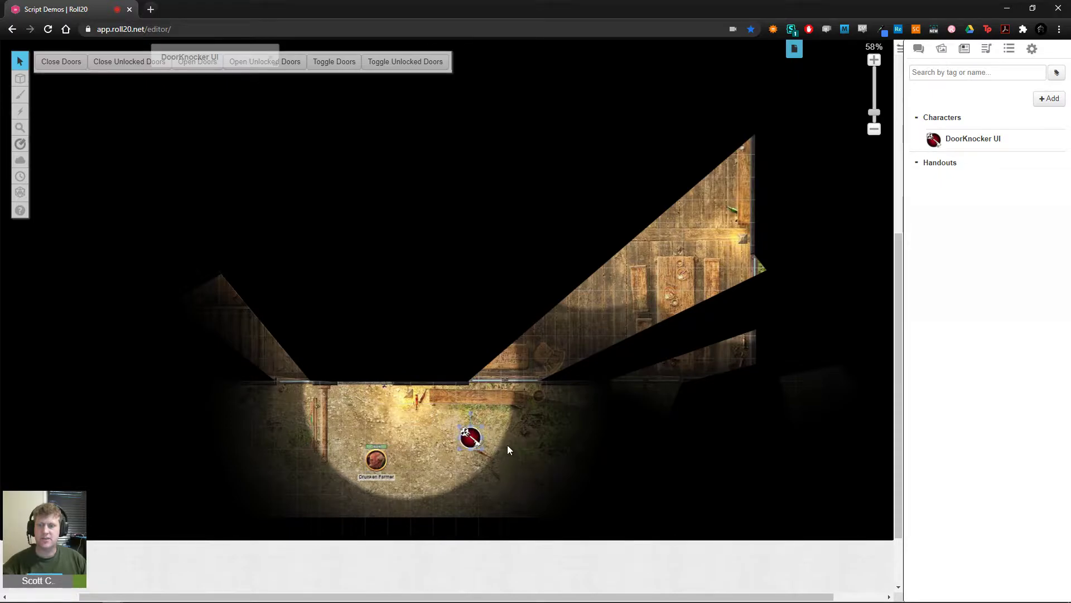
{"action": "mouse_move", "coordinate": [464, 434]}
{"action": "left_mouse_down"}
{"action": "mouse_move", "coordinate": [472, 439]}
{"action": "mouse_move", "coordinate": [462, 434]}
{"action": "left_mouse_up"}
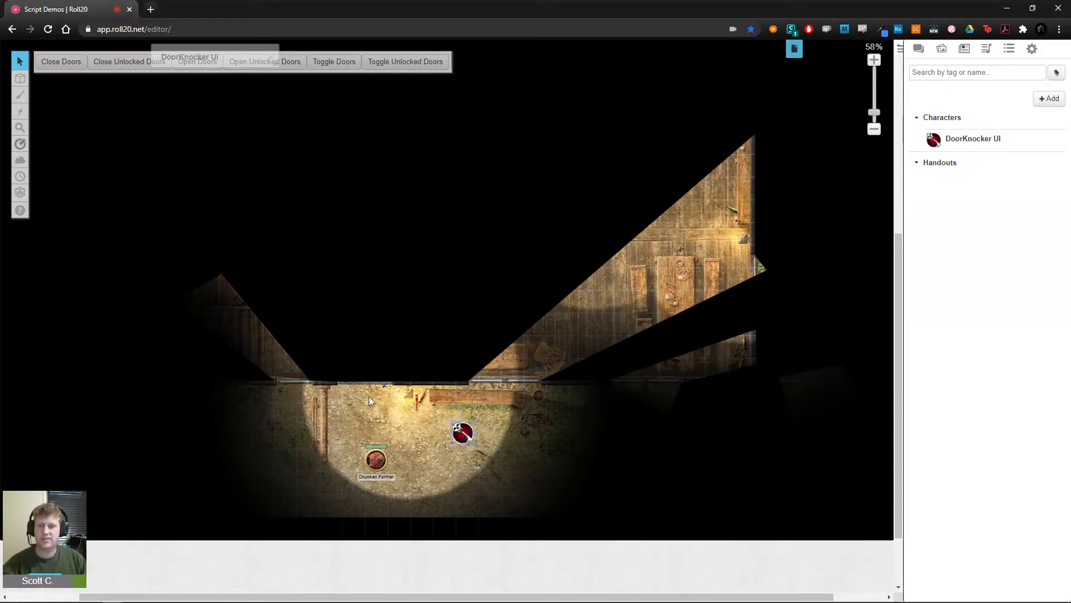
Step: Restore the DoorKnocker UI sheet, move it clear of the tokens, and open the Open Doors ability for editing
{"action": "left_click", "coordinate": [214, 50]}
{"action": "left_click_drag", "start_coordinate": [385, 63], "coordinate": [775, 66]}
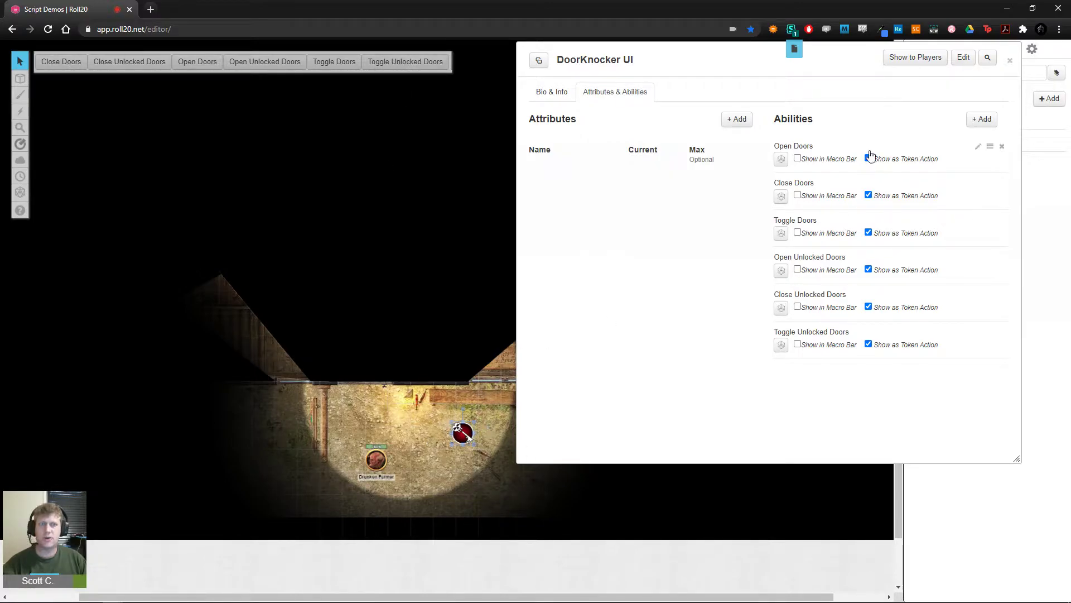
{"action": "left_click", "coordinate": [978, 148]}
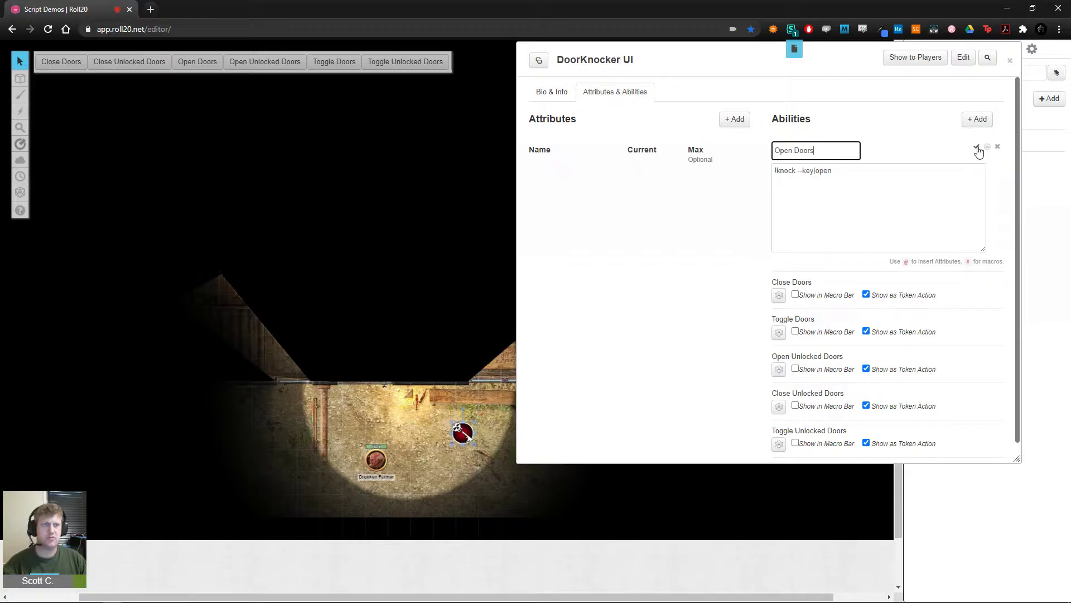
Step: Finish editing the Open Doors ability, close the DoorKnocker UI sheet, and switch to the Dynamic Lighting layer
{"action": "left_click", "coordinate": [977, 149]}
{"action": "left_click", "coordinate": [1010, 63]}
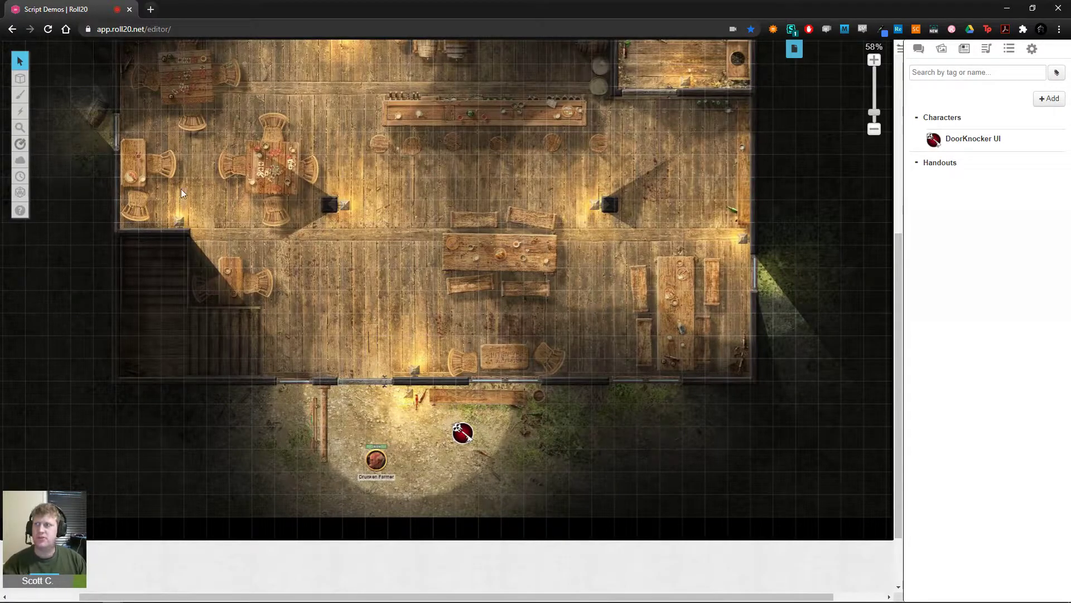
{"action": "mouse_move", "coordinate": [20, 78]}
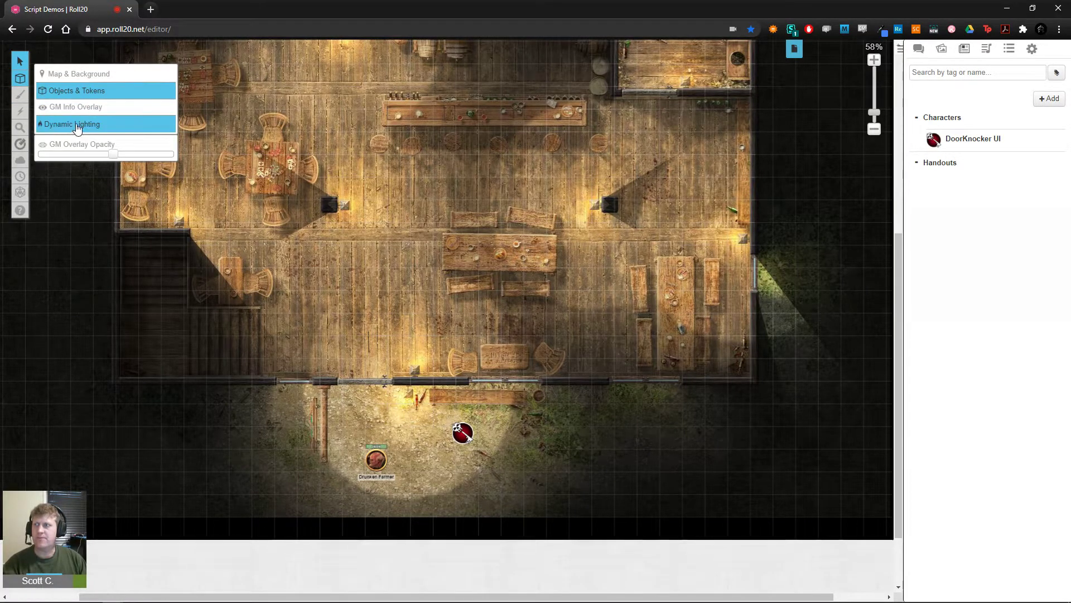
{"action": "left_click", "coordinate": [77, 128]}
{"action": "scroll", "coordinate": [497, 208], "scroll_direction": "up", "scroll_amount": 3}
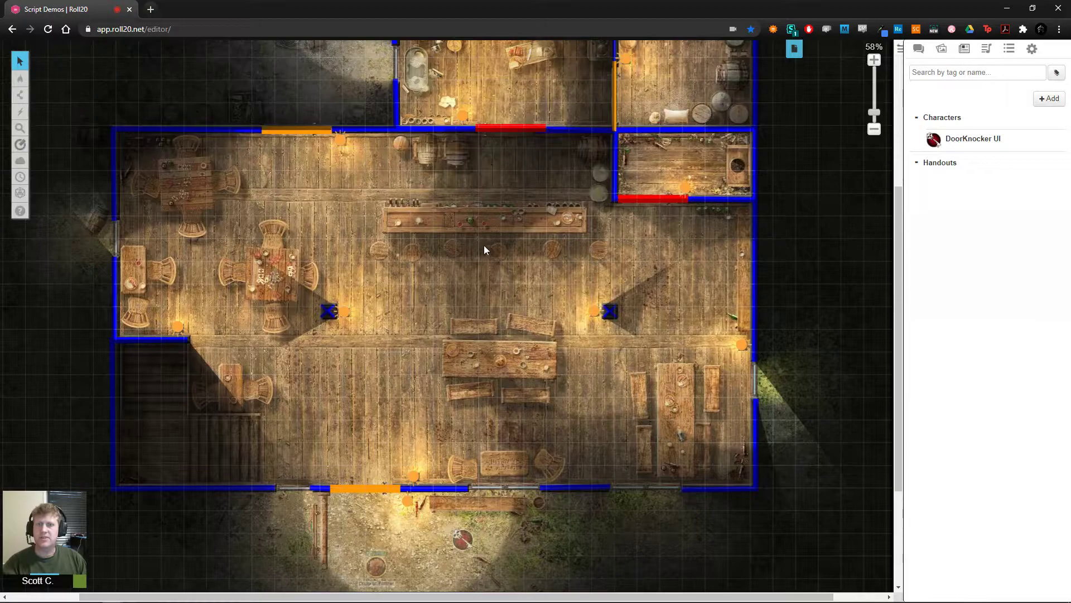
{"action": "scroll", "coordinate": [477, 259], "scroll_direction": "up", "scroll_amount": 1}
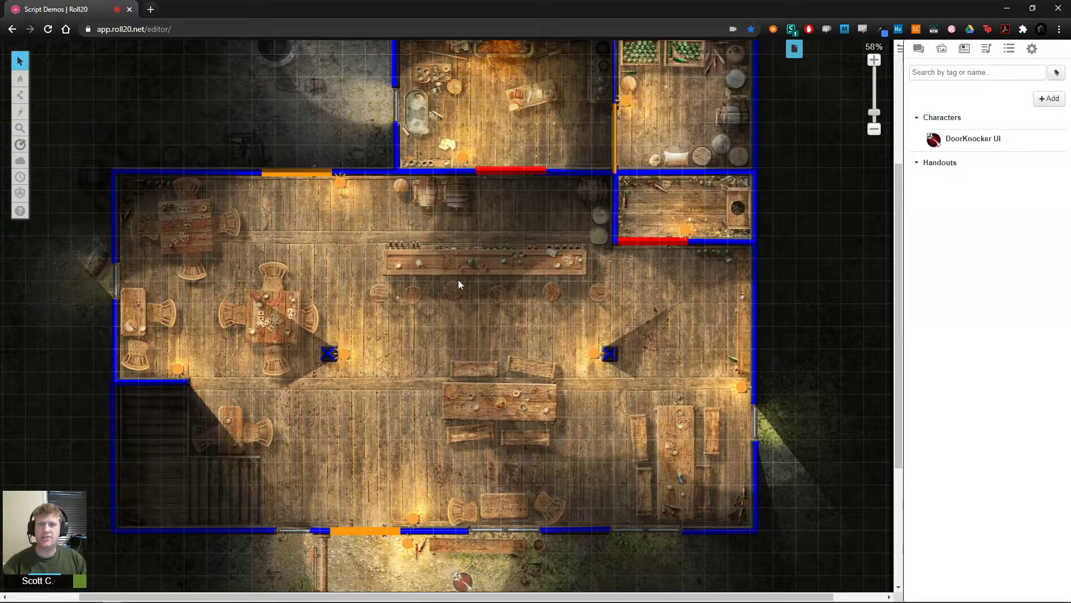
Step: Check the wall and door color relationships in the Door Knocker settings, and collapse the DoorKnocker UI sheet
{"action": "left_click", "coordinate": [974, 143]}
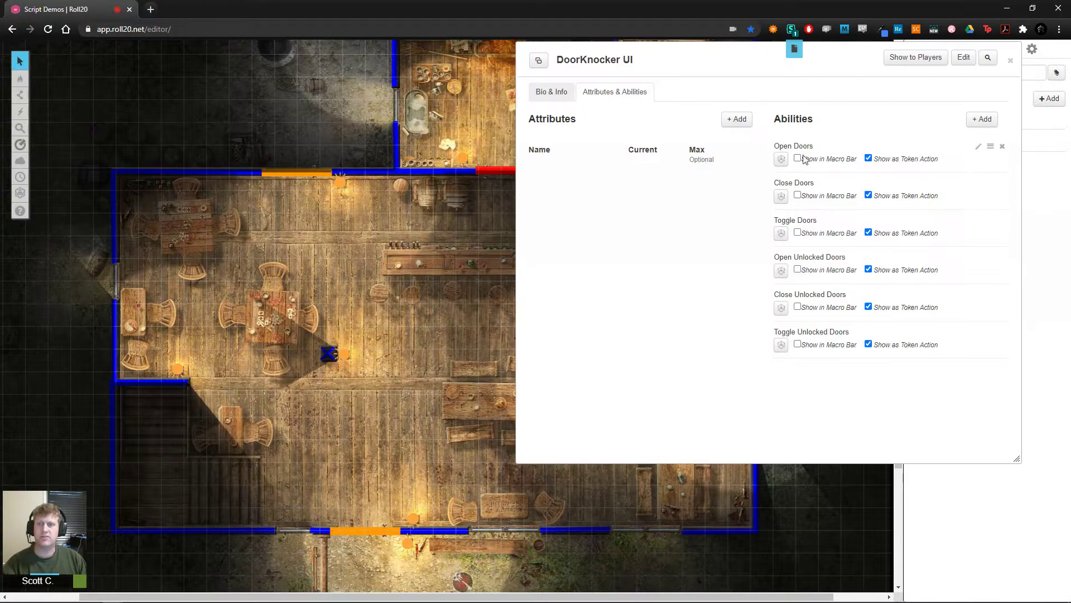
{"action": "left_click", "coordinate": [540, 93]}
{"action": "left_click", "coordinate": [713, 137]}
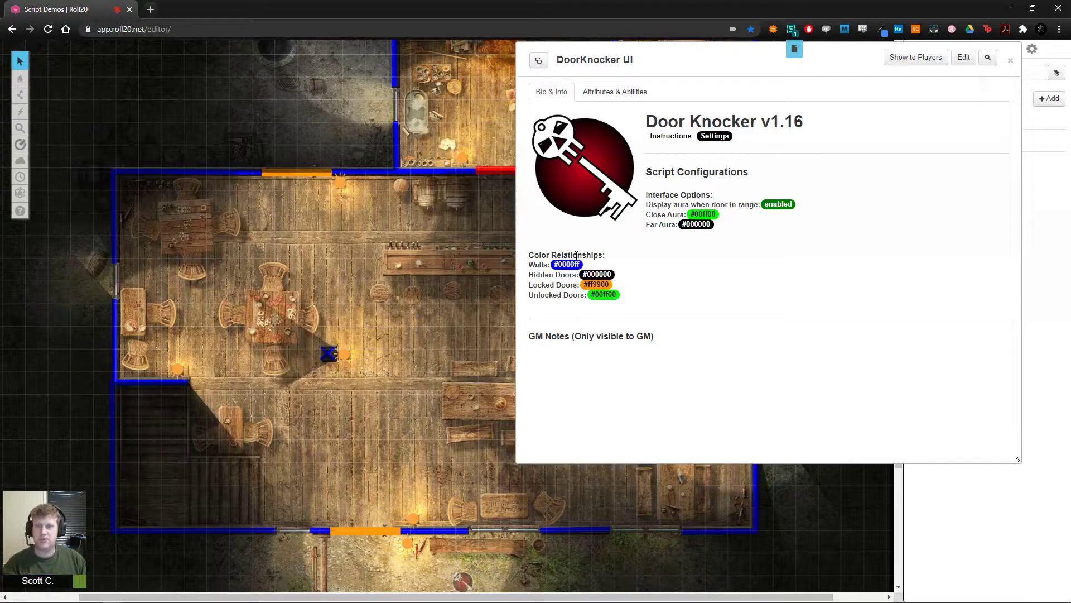
{"action": "left_click_drag", "start_coordinate": [713, 57], "coordinate": [761, 96]}
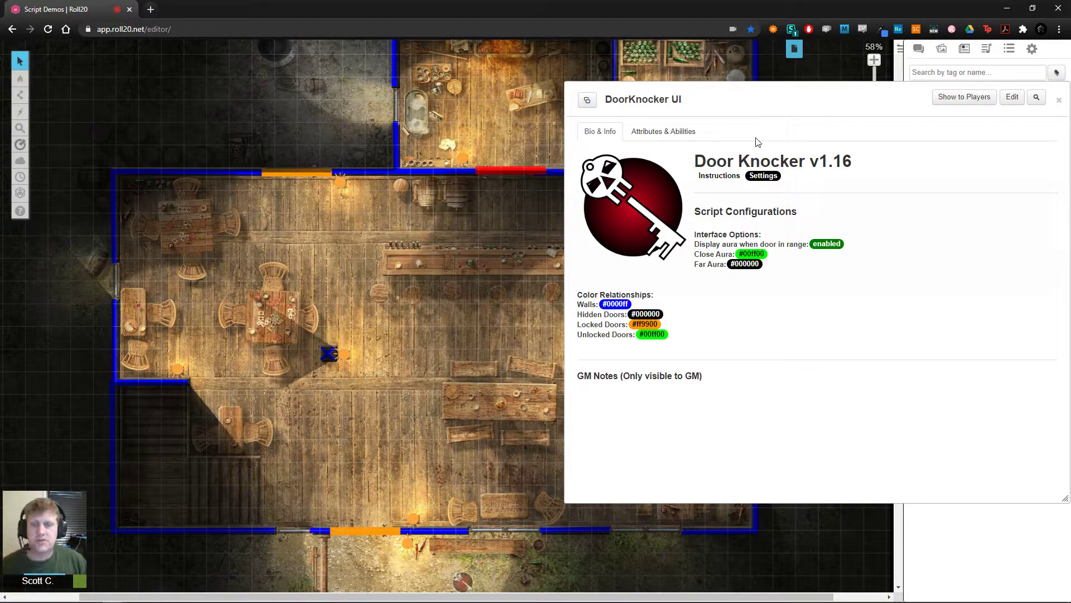
{"action": "double_click", "coordinate": [777, 101]}
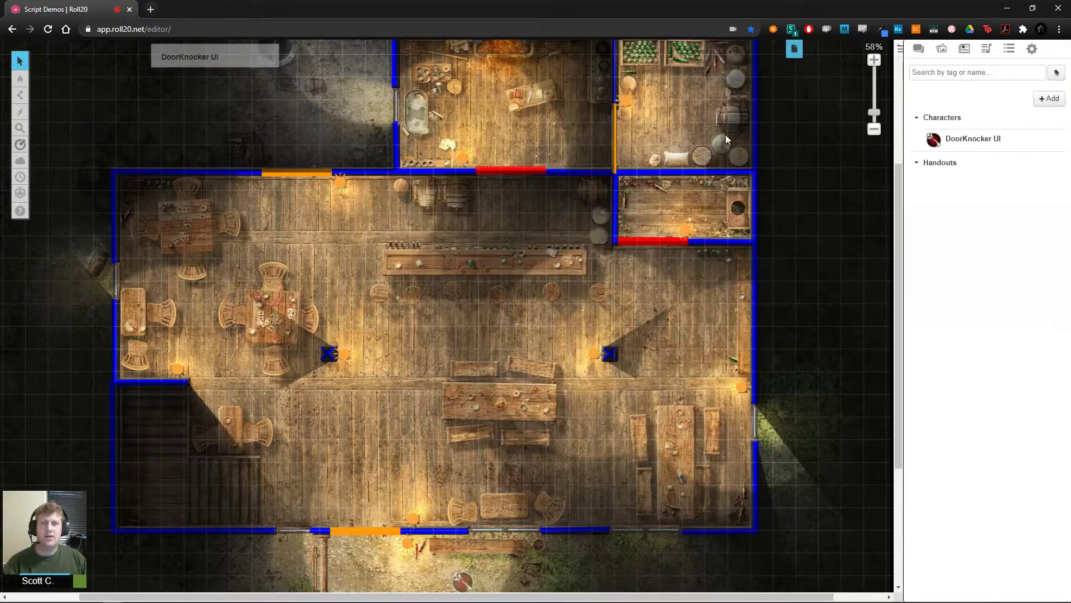
Step: Select the orange door line in the tavern hall's upper wall and show the text chat
{"action": "scroll", "coordinate": [333, 157], "scroll_direction": "up", "scroll_amount": 1}
{"action": "scroll", "coordinate": [330, 165], "scroll_direction": "down", "scroll_amount": 2}
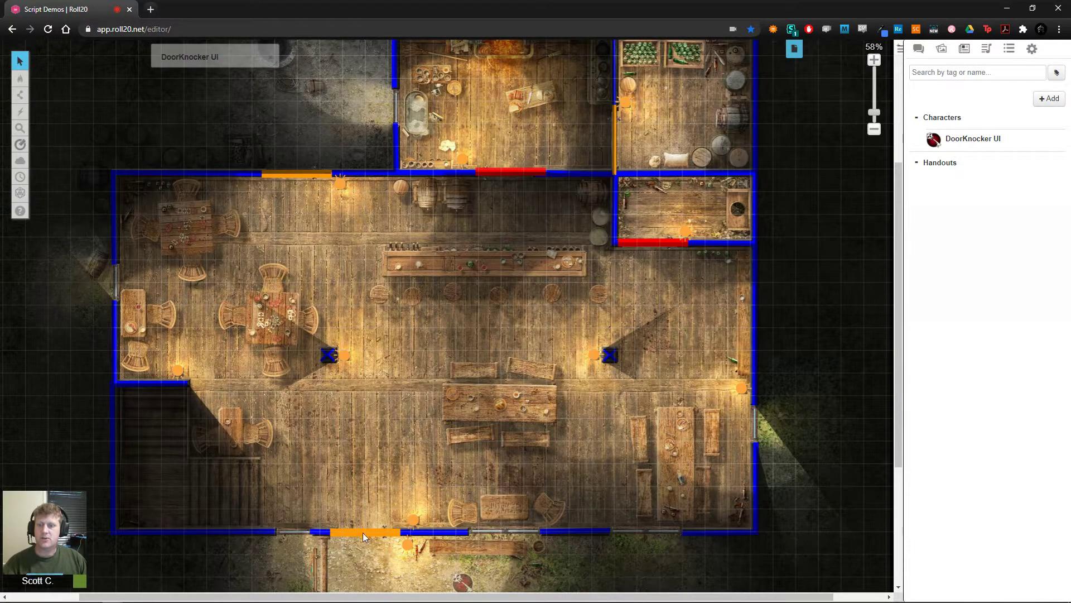
{"action": "left_click", "coordinate": [290, 175]}
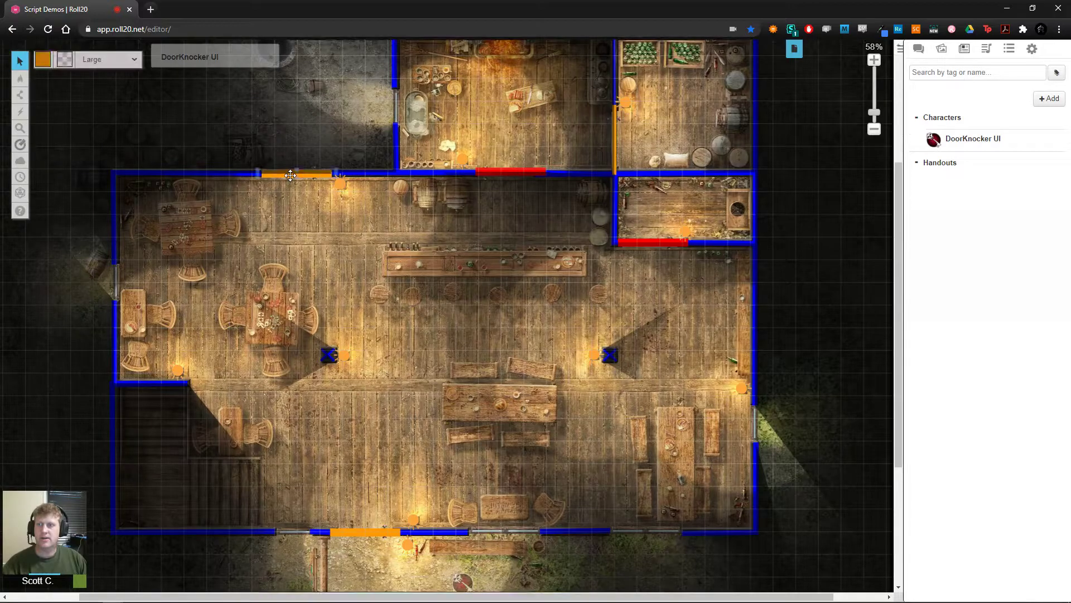
{"action": "left_click", "coordinate": [918, 49]}
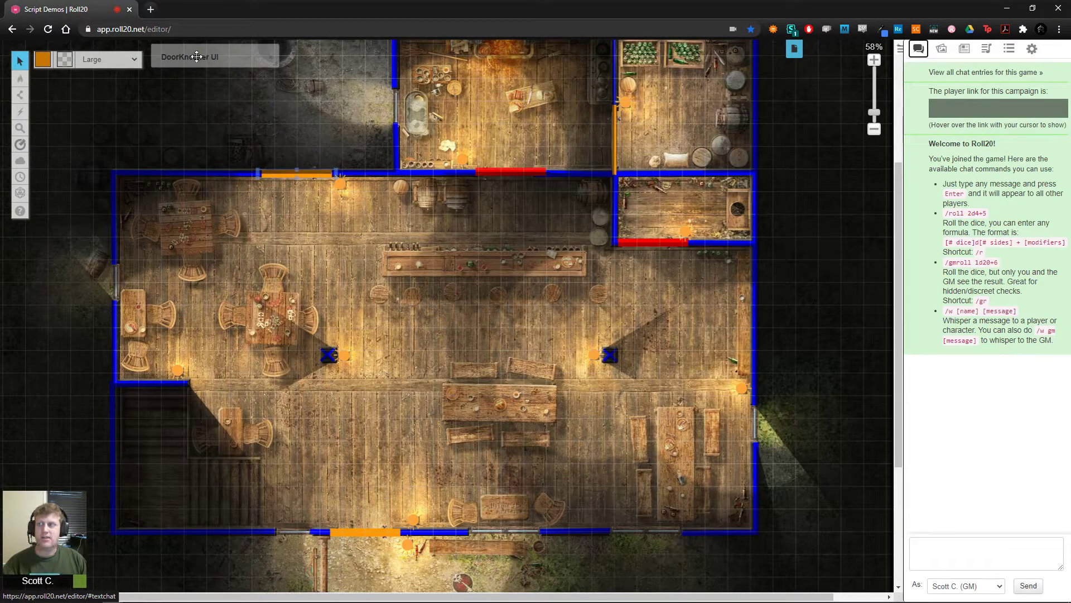
Step: Restore the DoorKnocker UI sheet and read the instructions on setting up maps with the adapt command
{"action": "left_click_drag", "start_coordinate": [197, 57], "coordinate": [198, 56]}
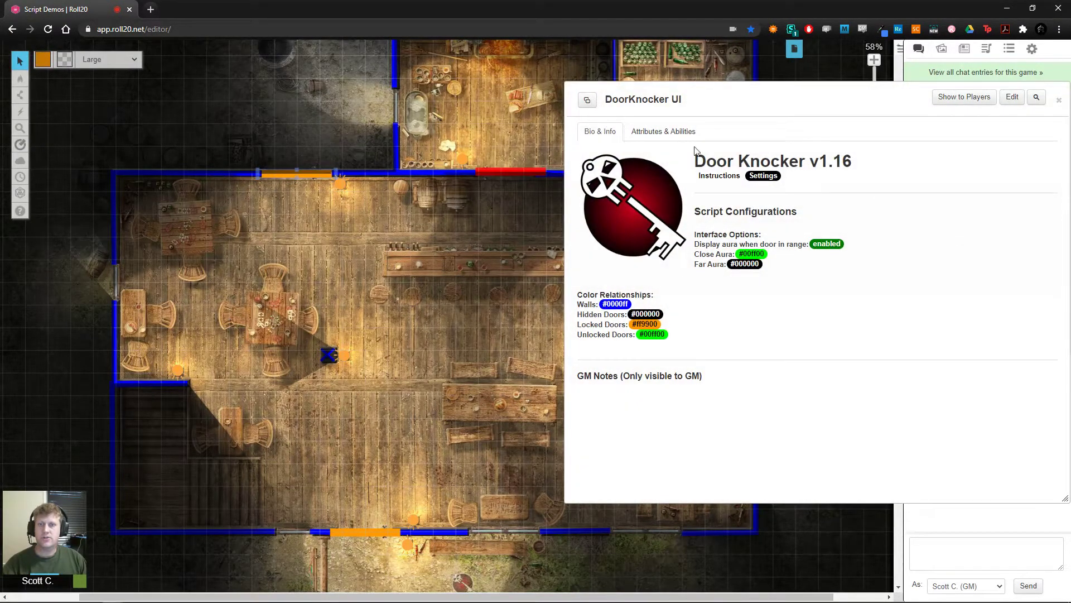
{"action": "left_click", "coordinate": [720, 176]}
{"action": "scroll", "coordinate": [690, 364], "scroll_direction": "down", "scroll_amount": 1}
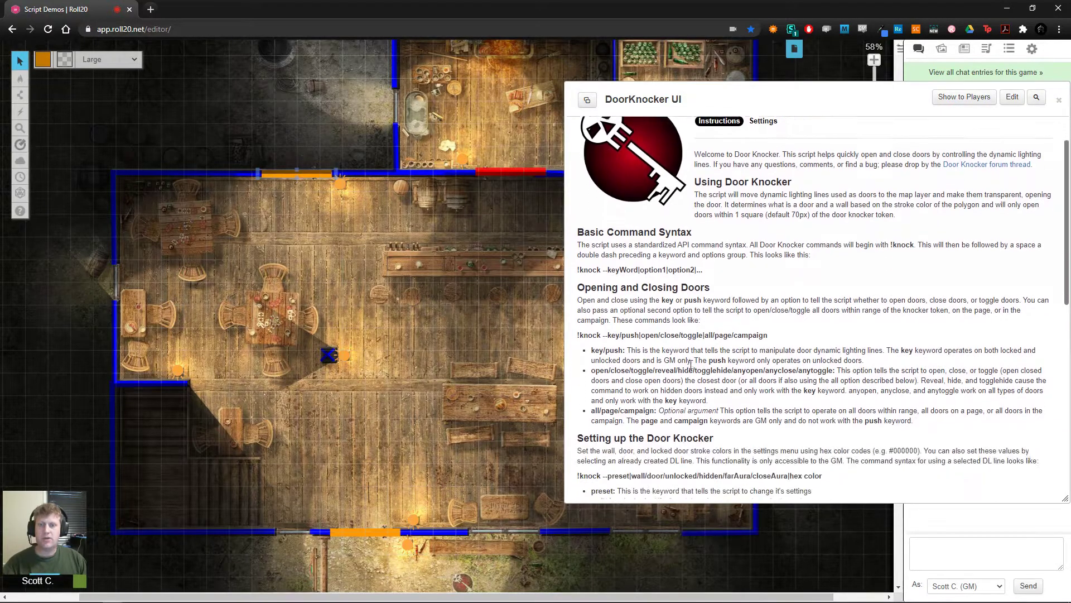
{"action": "scroll", "coordinate": [691, 364], "scroll_direction": "down", "scroll_amount": 1}
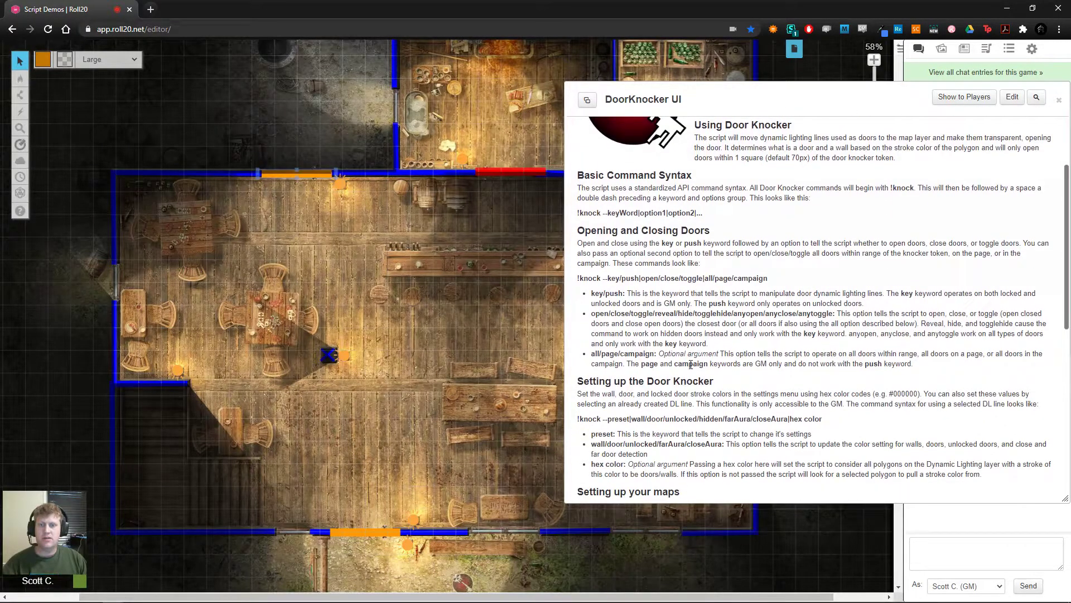
{"action": "scroll", "coordinate": [690, 364], "scroll_direction": "down", "scroll_amount": 3}
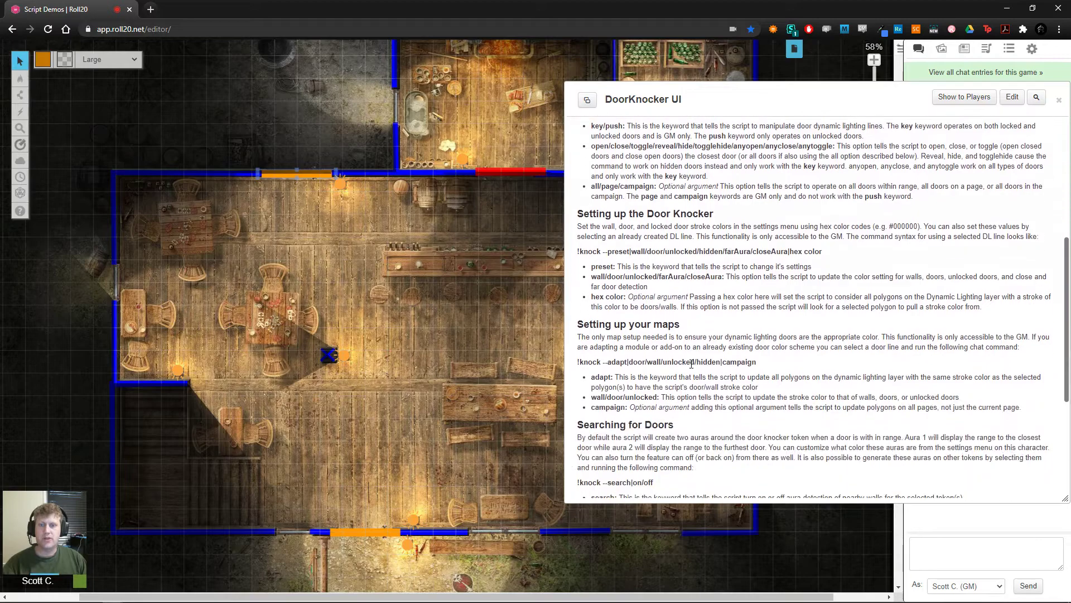
{"action": "scroll", "coordinate": [690, 363], "scroll_direction": "down", "scroll_amount": 1}
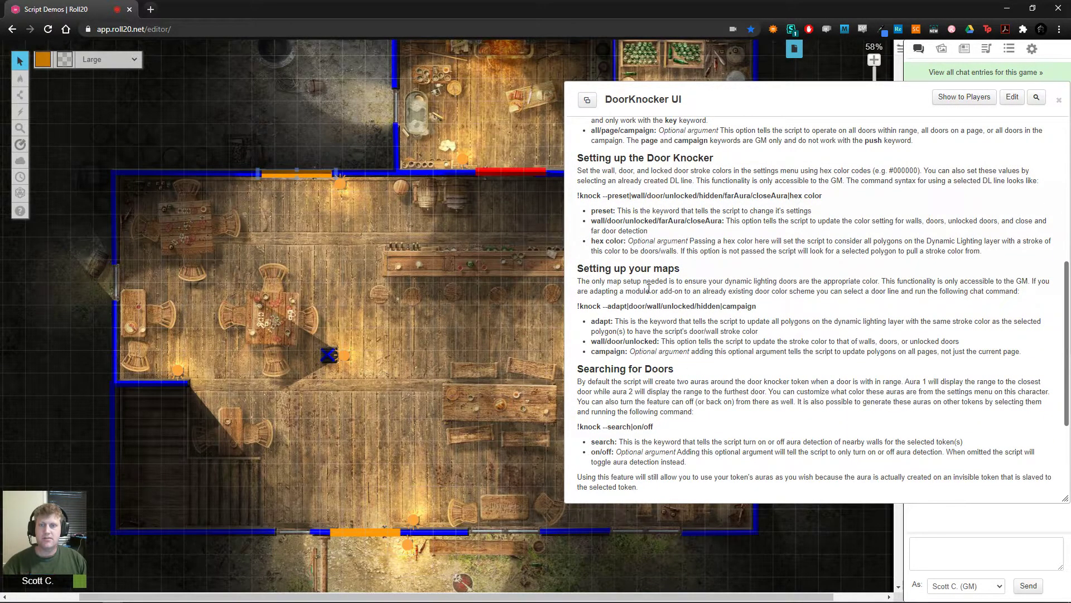
{"action": "left_click_drag", "start_coordinate": [578, 268], "coordinate": [971, 352]}
{"action": "left_click", "coordinate": [584, 280]}
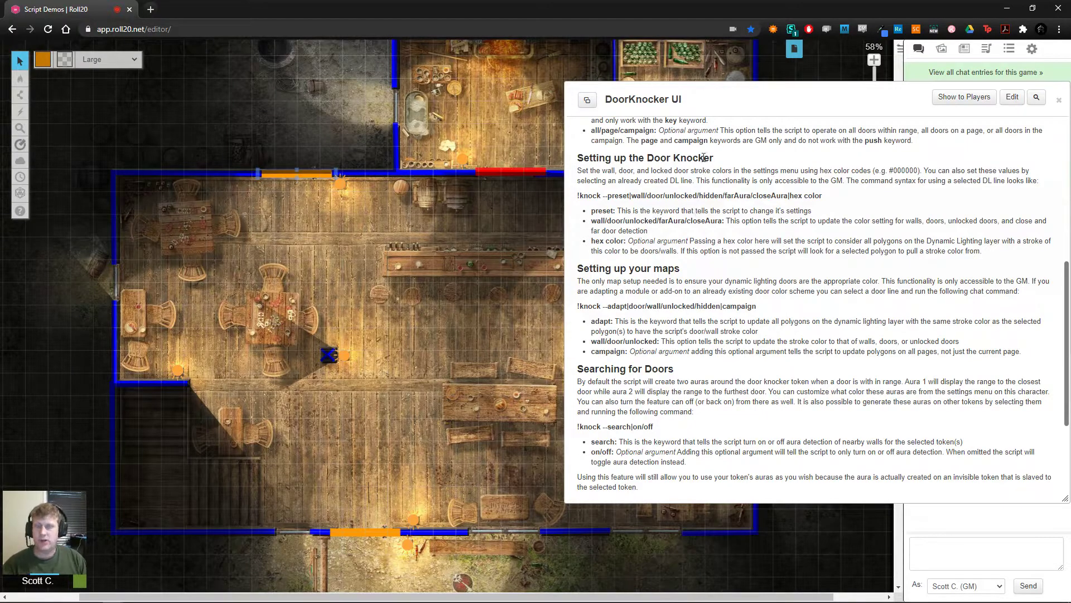
{"action": "scroll", "coordinate": [797, 106], "scroll_direction": "up", "scroll_amount": 6}
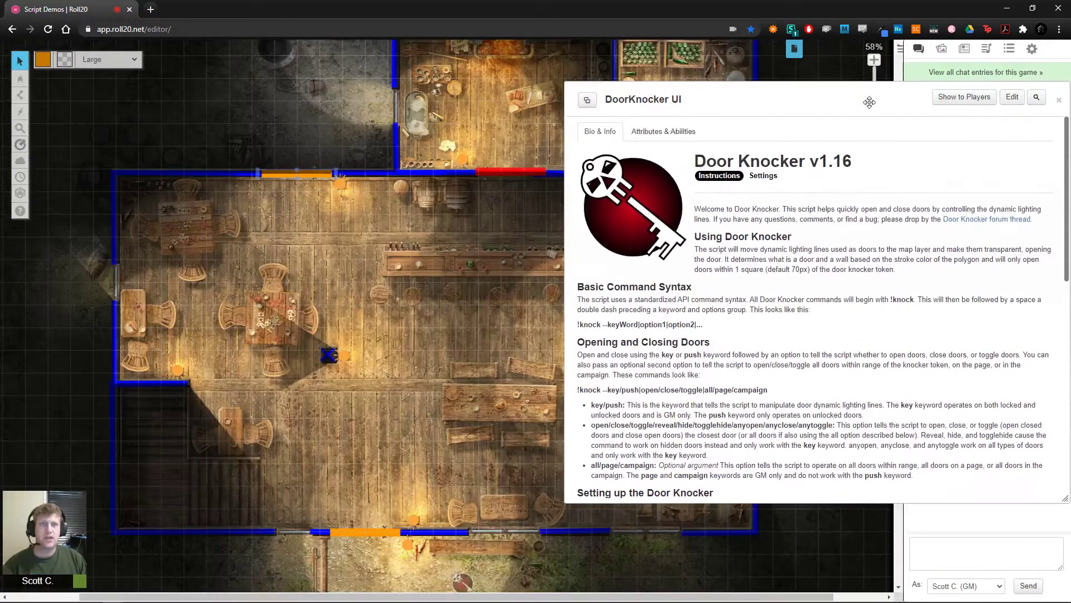
{"action": "scroll", "coordinate": [869, 102], "scroll_direction": "down", "scroll_amount": 6}
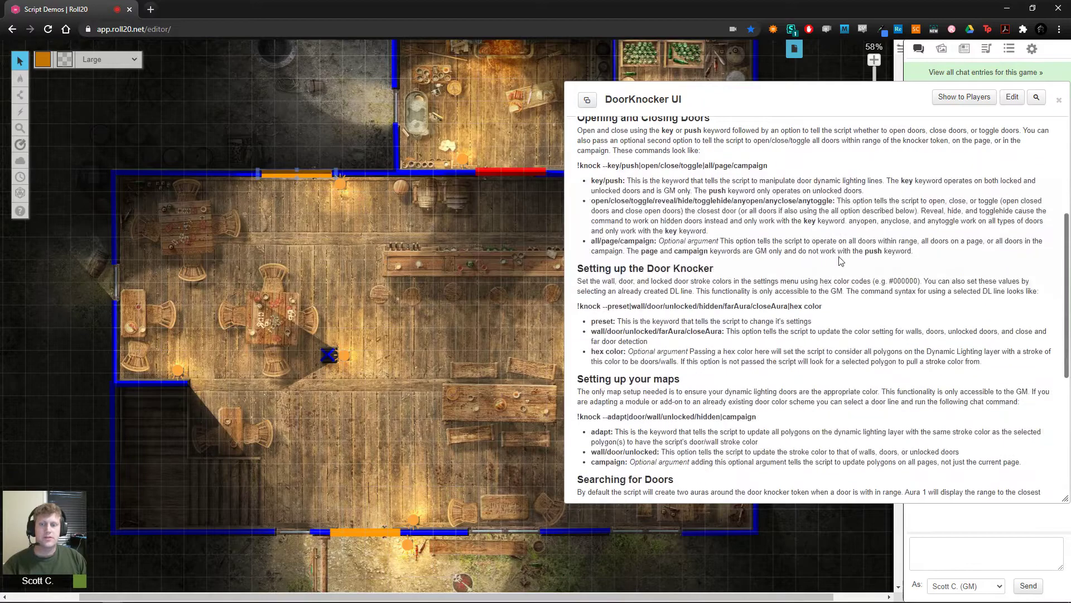
Step: Move the DoorKnocker UI sheet clear of the chat and enter !knock --adapt|unlocked without sending it
{"action": "left_click_drag", "start_coordinate": [813, 105], "coordinate": [513, 65]}
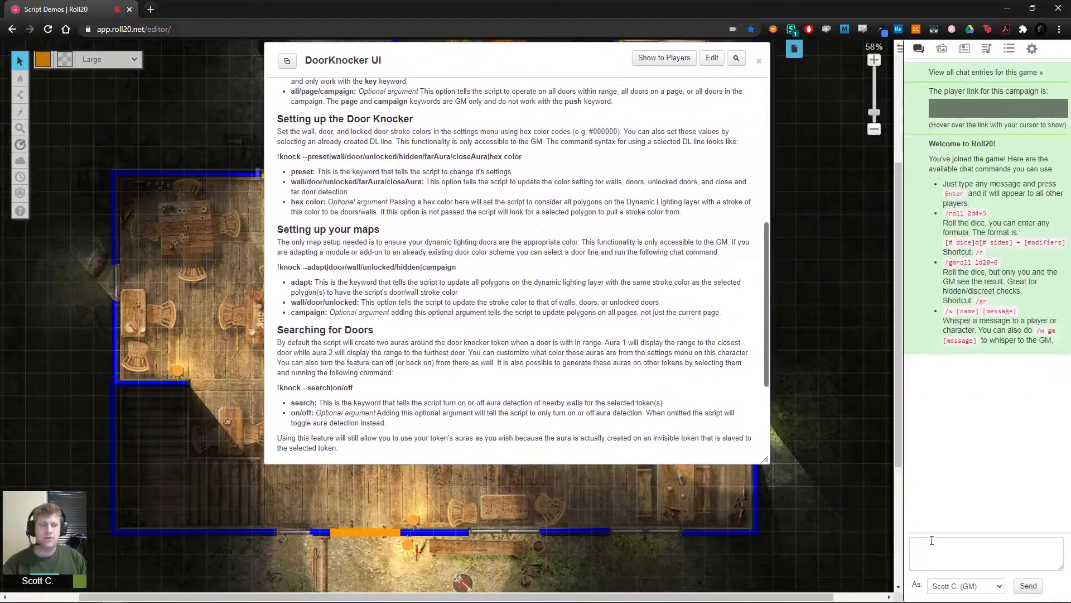
{"action": "left_click", "coordinate": [948, 551]}
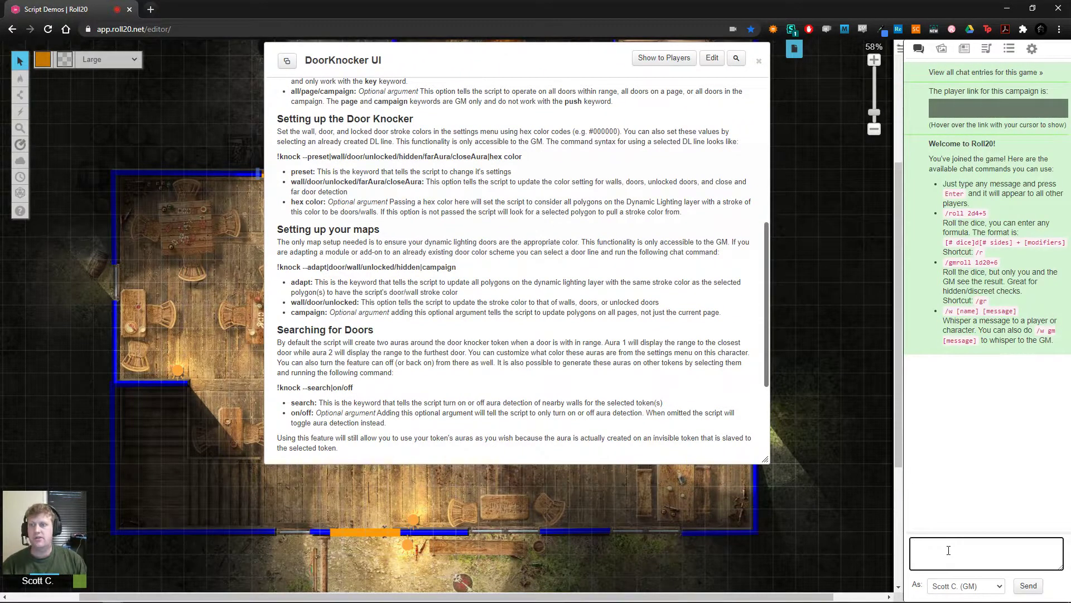
{"action": "left_click_drag", "start_coordinate": [444, 62], "coordinate": [508, 71]}
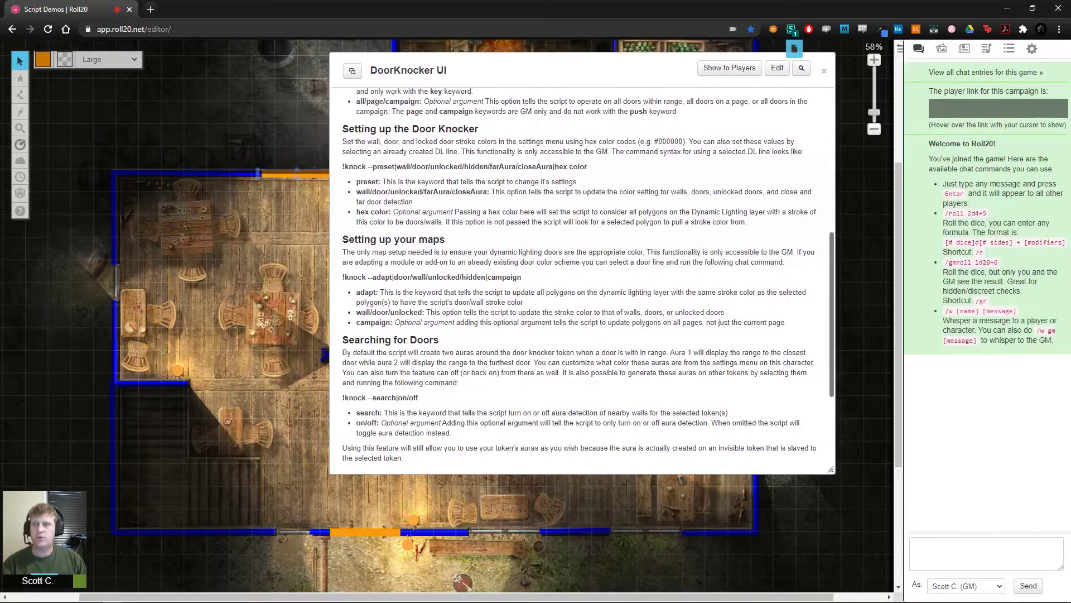
{"action": "left_click", "coordinate": [947, 549]}
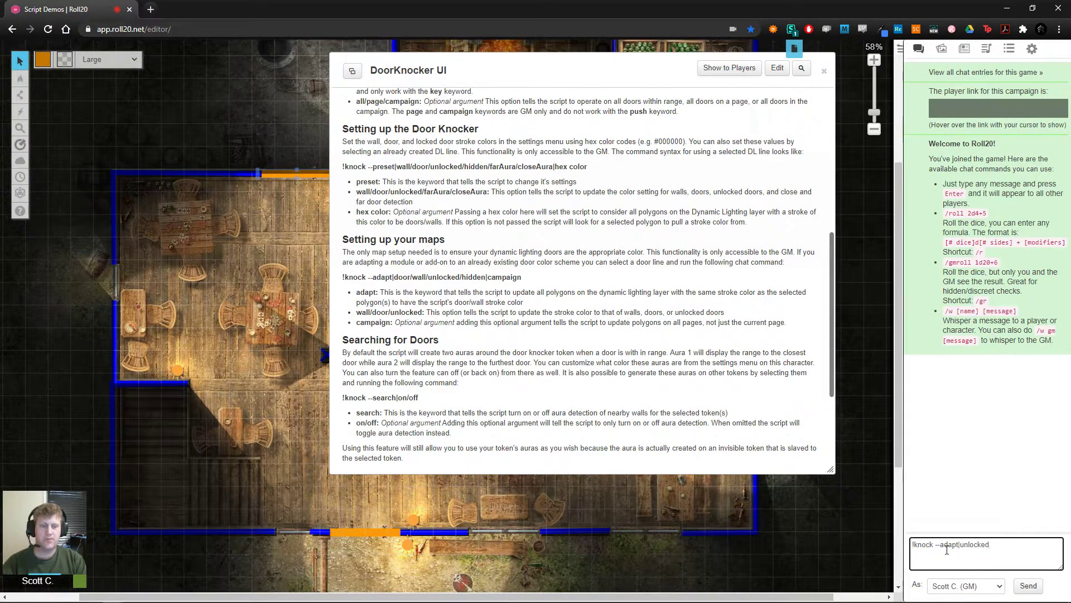
Step: Append the optional |campaign argument to the chat command and remove it again
{"action": "type", "text": "|campaign"}
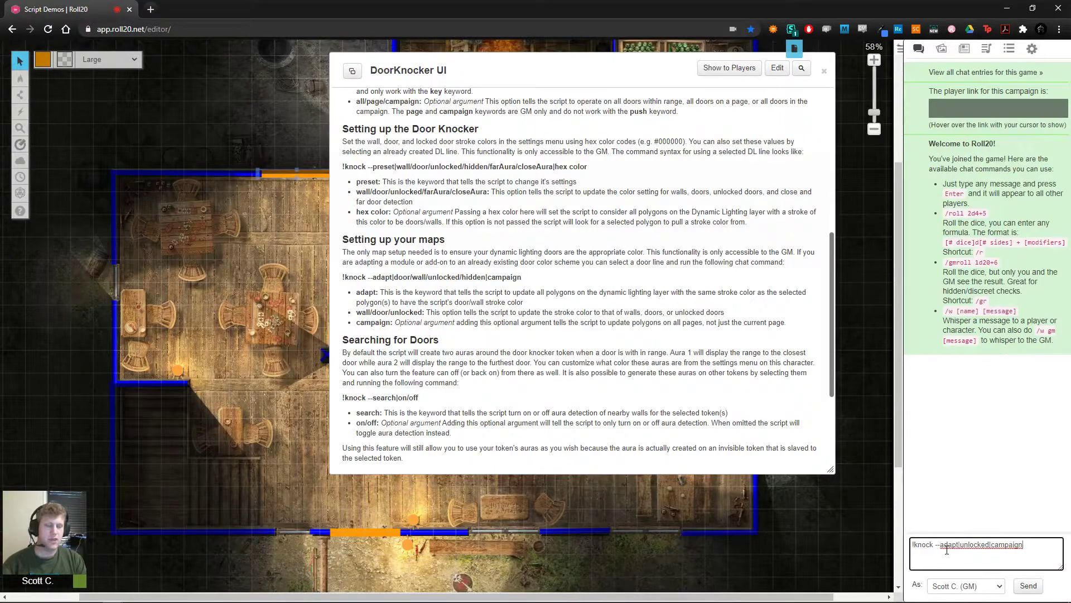
{"action": "key", "text": "BackSpace"}
{"action": "key", "text": "BackSpace"}
{"action": "key", "text": "BackSpace"}
{"action": "key", "text": "BackSpace"}
{"action": "key", "text": "BackSpace"}
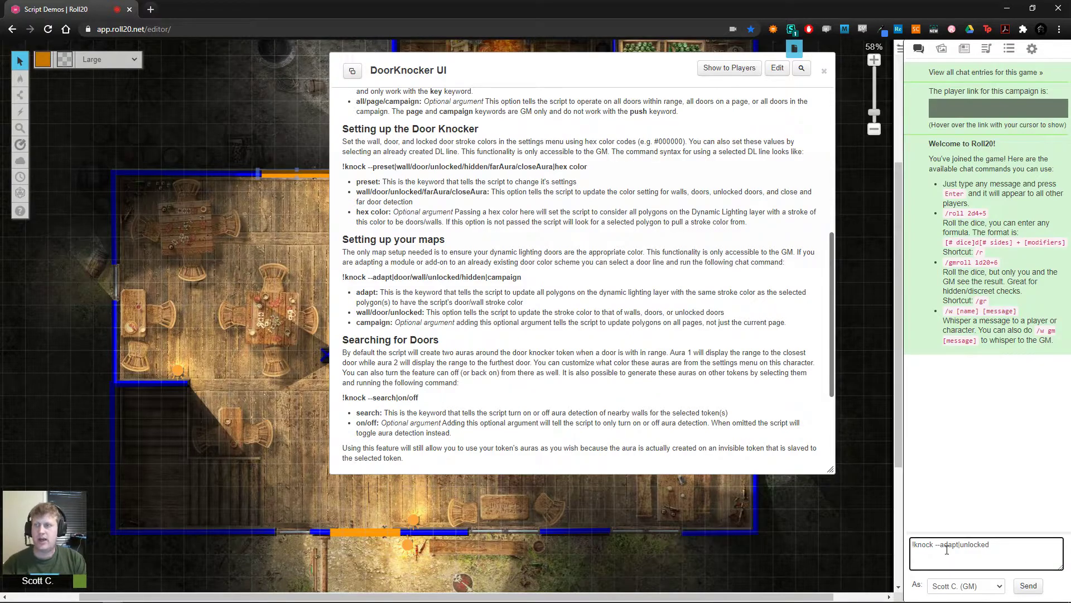
Step: Send the adapt command for the selected door line and collapse the DoorKnocker UI sheet
{"action": "key", "text": "Return"}
{"action": "double_click", "coordinate": [595, 70]}
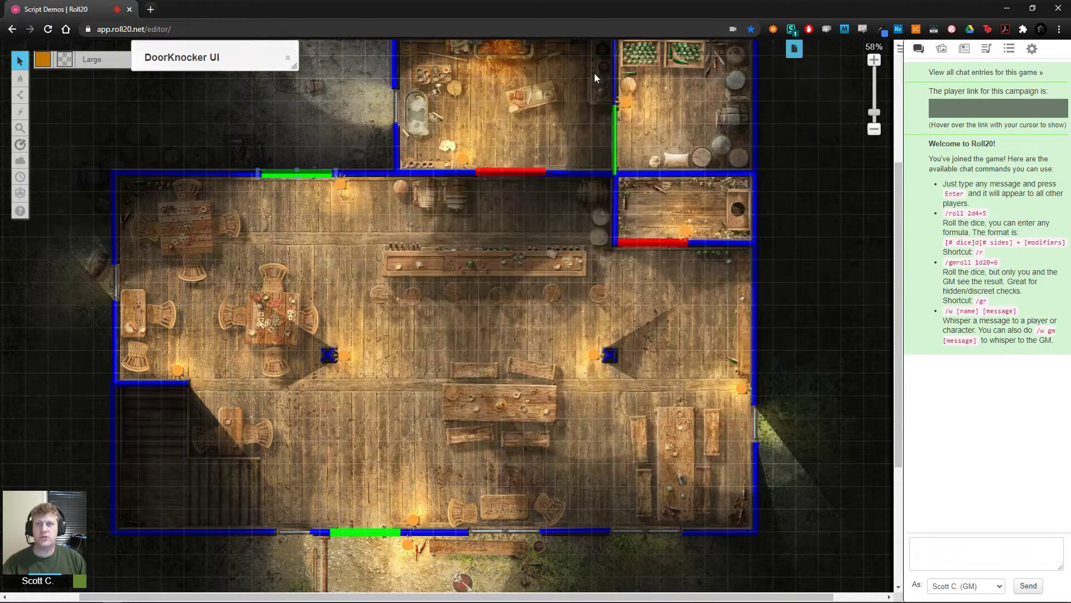
Step: Recolor the vertical door line between the kitchen and the storeroom to orange #ff9900, and deselect it
{"action": "left_click", "coordinate": [617, 135]}
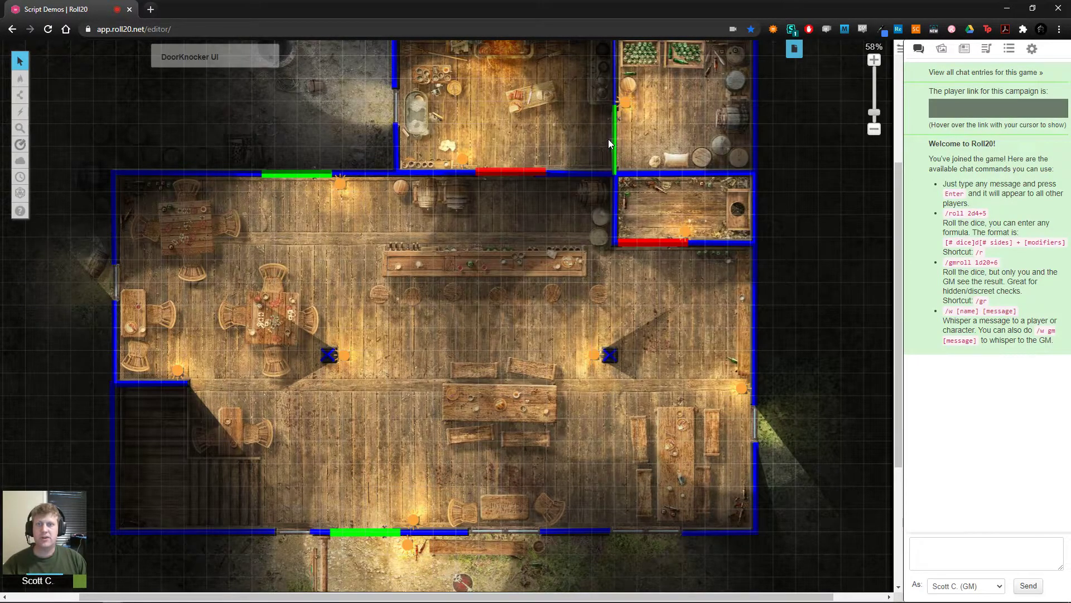
{"action": "left_click", "coordinate": [623, 142]}
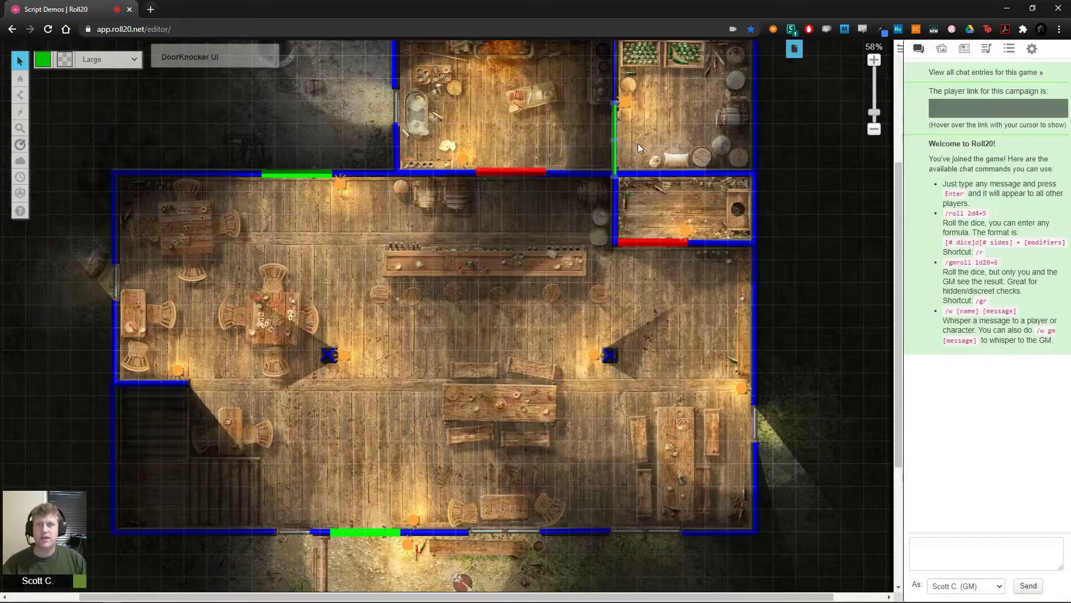
{"action": "left_click", "coordinate": [42, 59]}
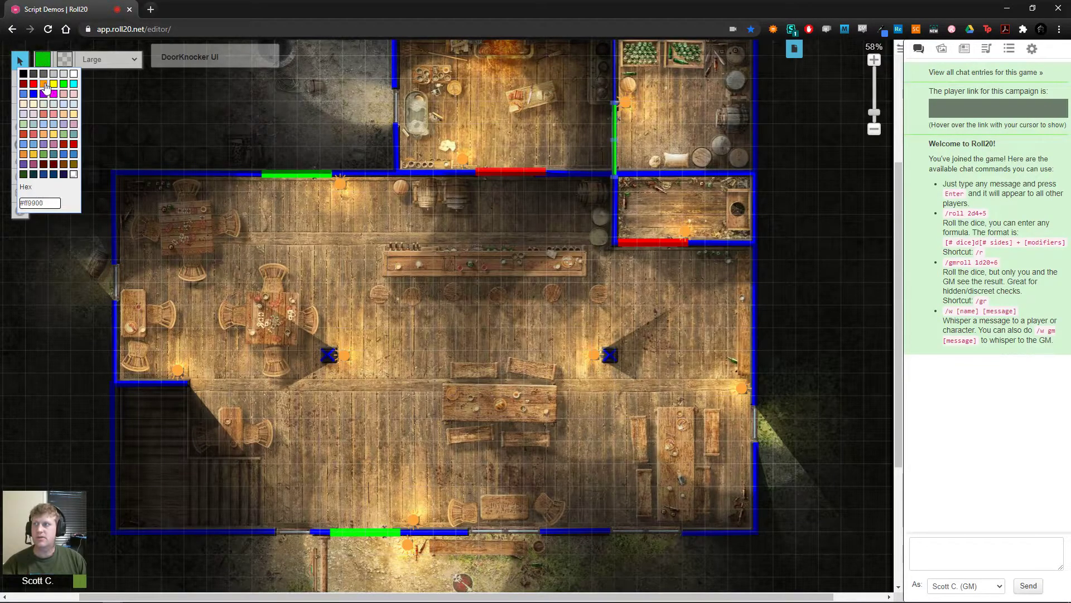
{"action": "left_click", "coordinate": [44, 84]}
{"action": "left_click", "coordinate": [292, 119]}
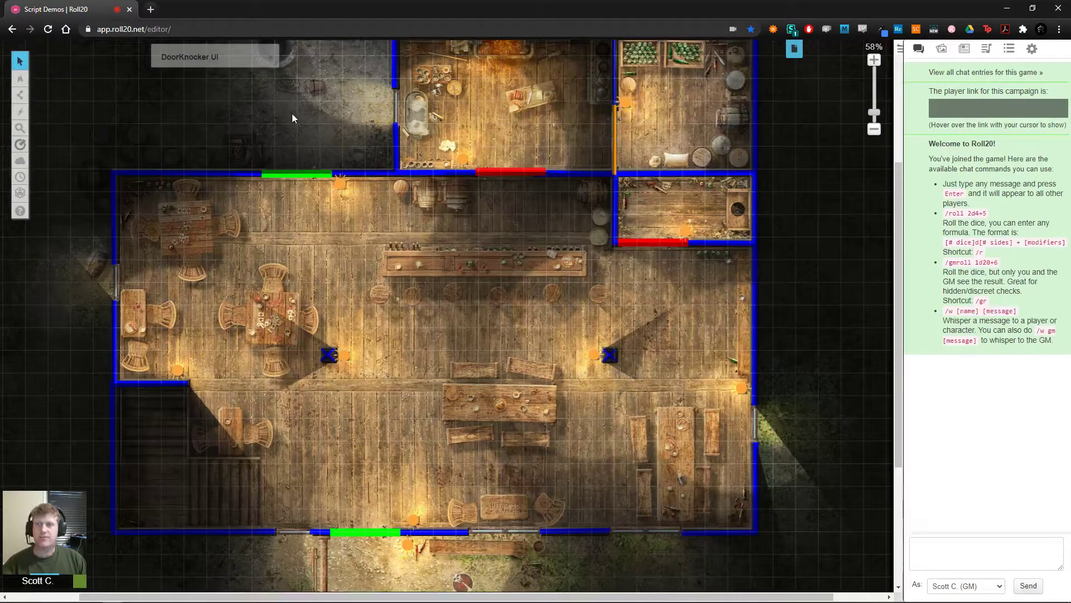
Step: Select the red door line between the kitchen and the common room and send !knock --adapt|locked for it
{"action": "scroll", "coordinate": [337, 157], "scroll_direction": "up", "scroll_amount": 1}
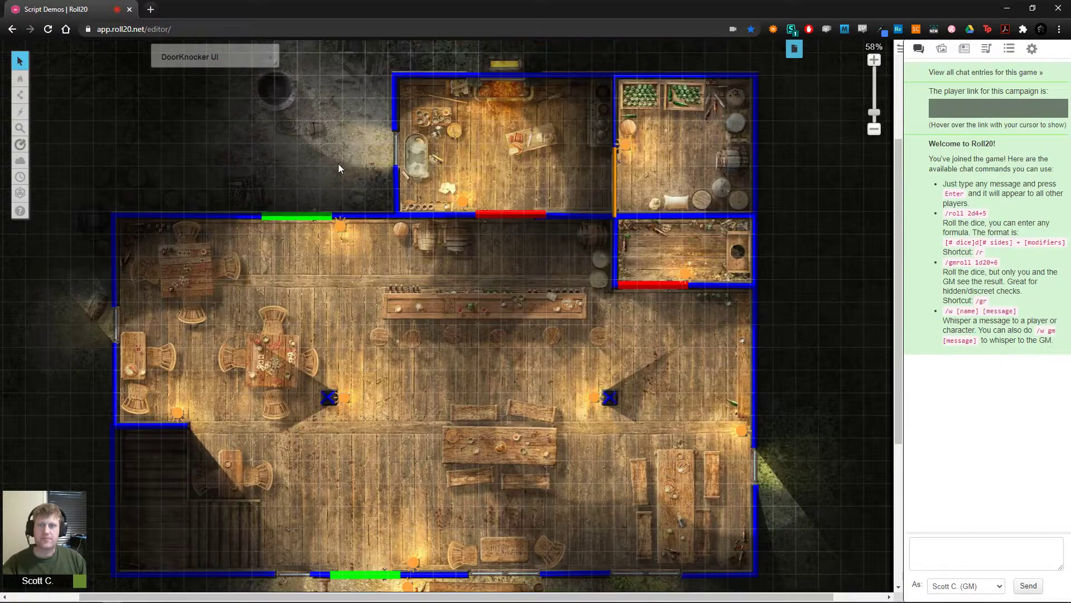
{"action": "left_click", "coordinate": [511, 214]}
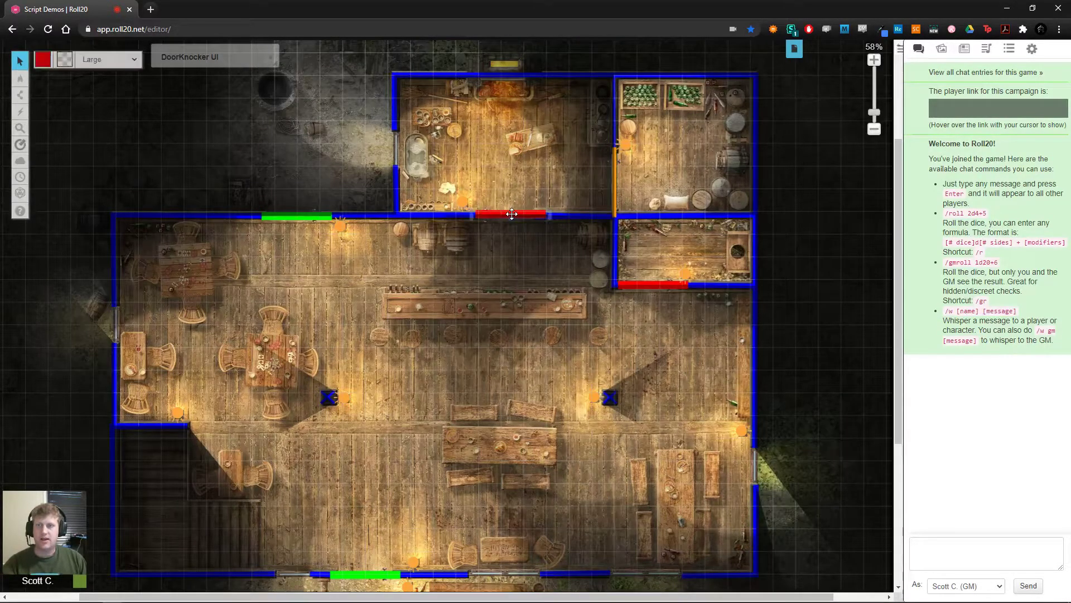
{"action": "left_click", "coordinate": [980, 555]}
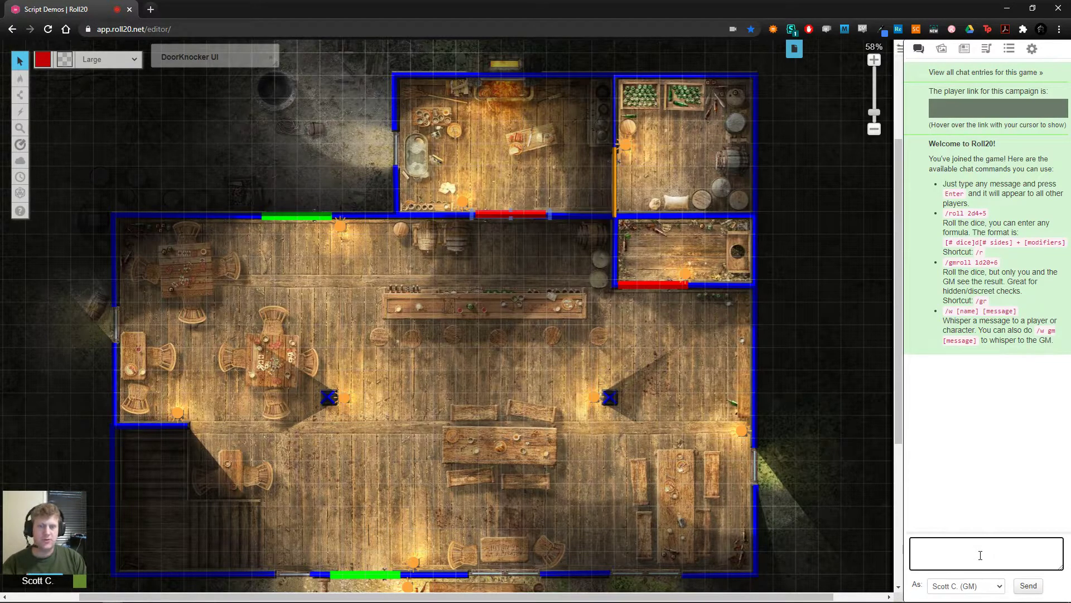
{"action": "type", "text": "!knock --adapt|unlocked"}
{"action": "double_click", "coordinate": [969, 545]}
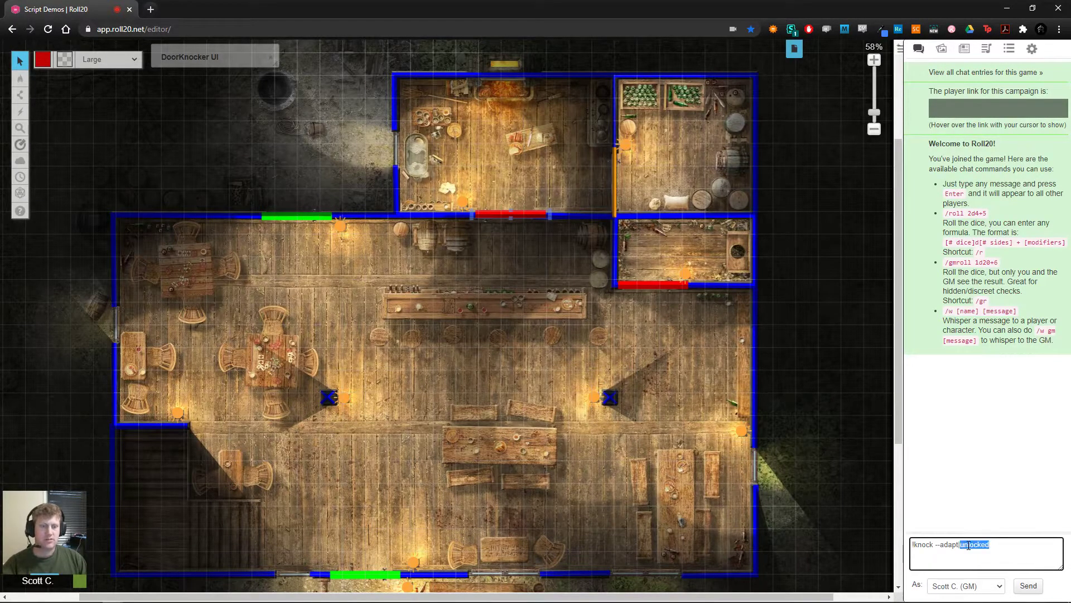
{"action": "type", "text": "l"}
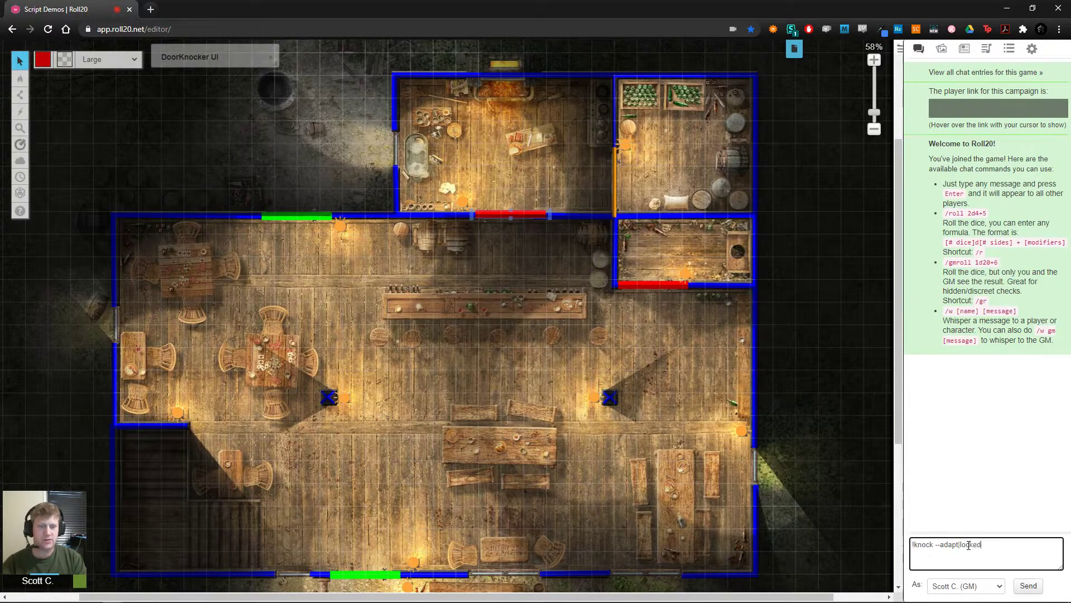
{"action": "key", "text": "Return"}
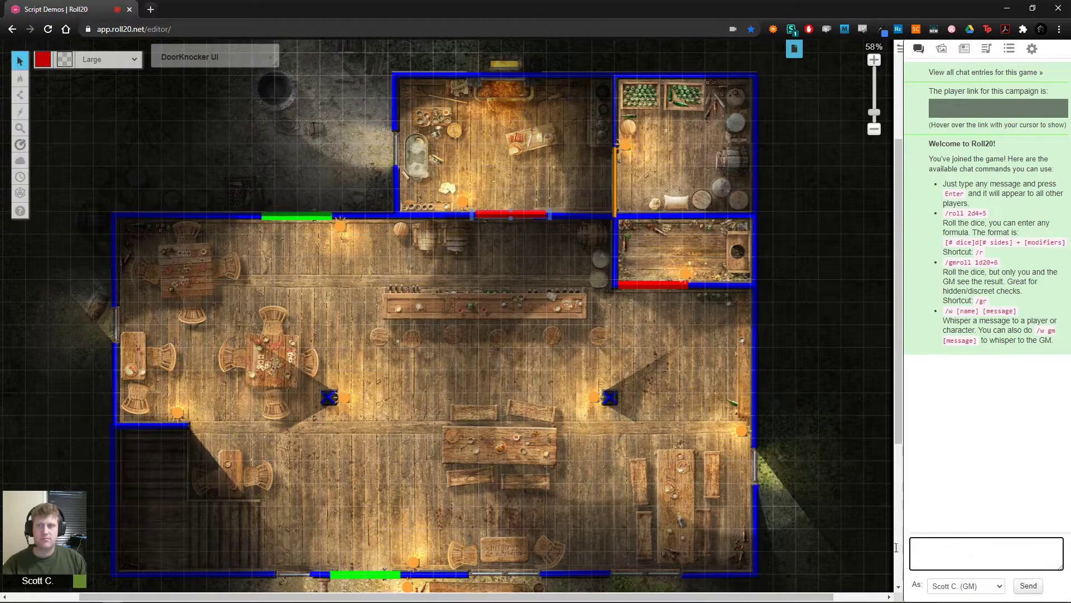
Step: Check the adapt command's accepted options in the DoorKnocker UI sheet and collapse the sheet again
{"action": "left_click", "coordinate": [203, 49]}
{"action": "double_click", "coordinate": [202, 49]}
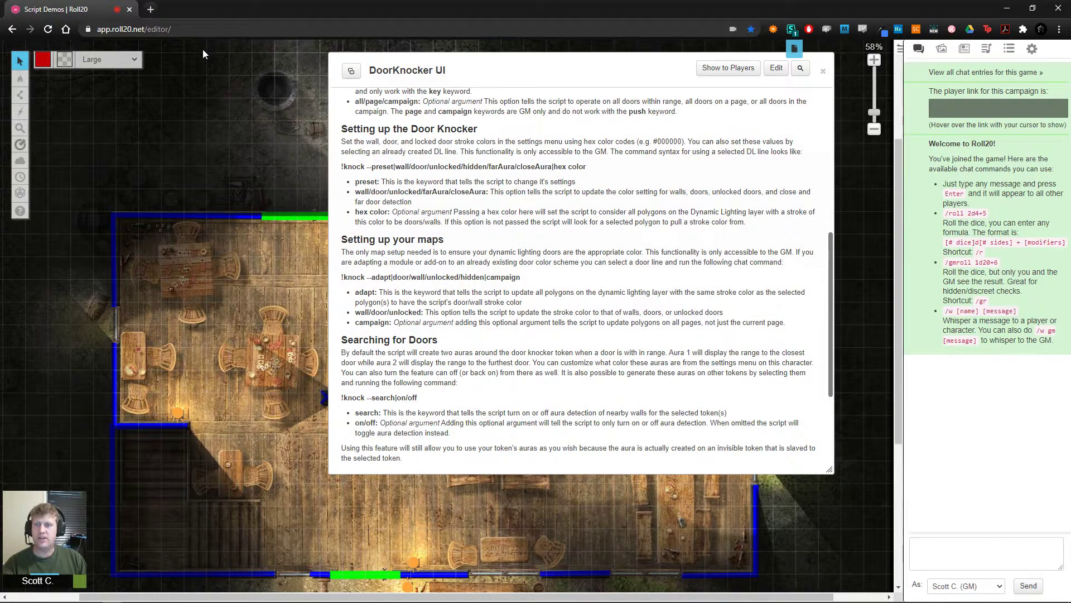
{"action": "double_click", "coordinate": [535, 71]}
Step: Try to adapt the selected red door line by sending !knock --adapt|door
{"action": "left_click", "coordinate": [948, 548]}
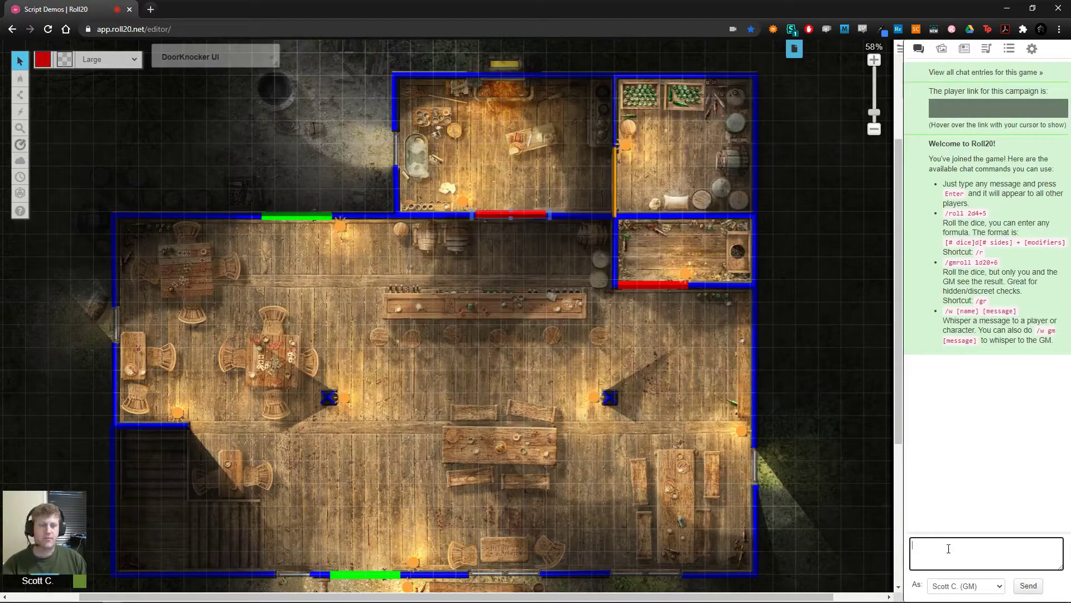
{"action": "type", "text": "!knock --adept|locked"}
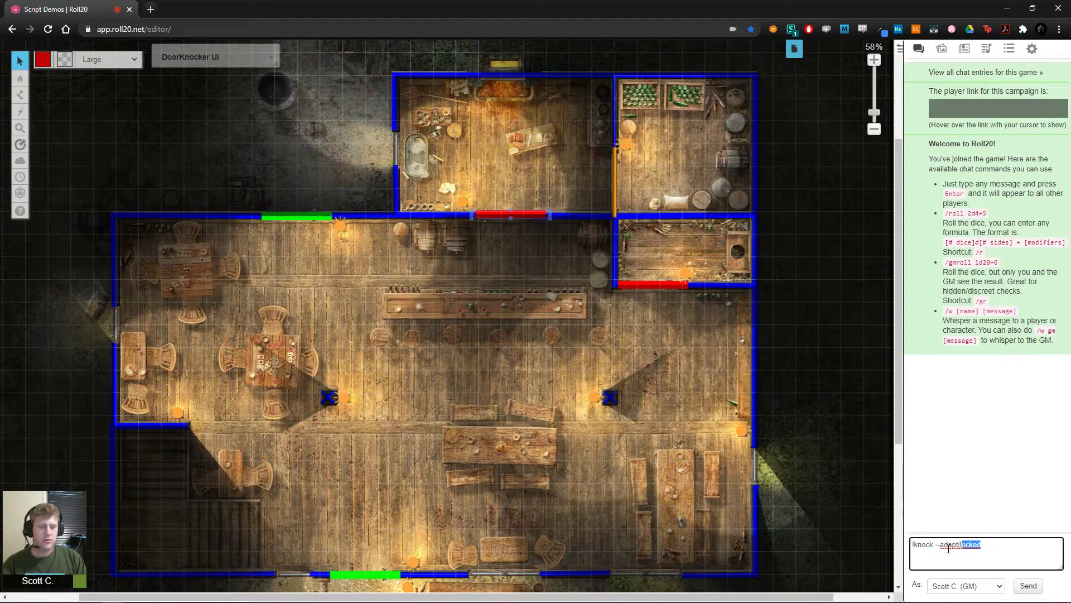
{"action": "type", "text": "door"}
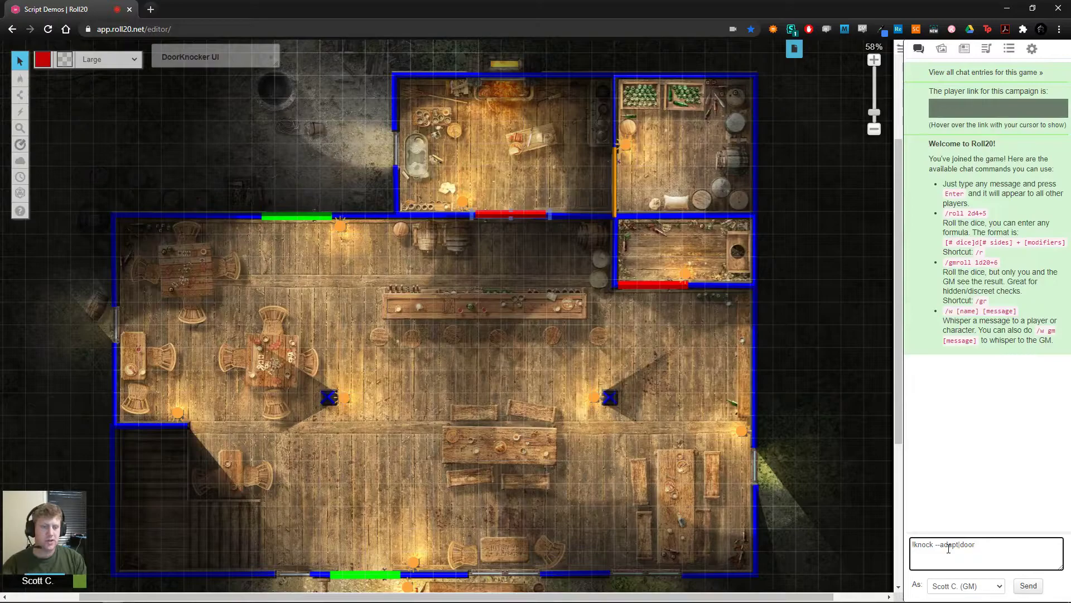
{"action": "key", "text": "Return"}
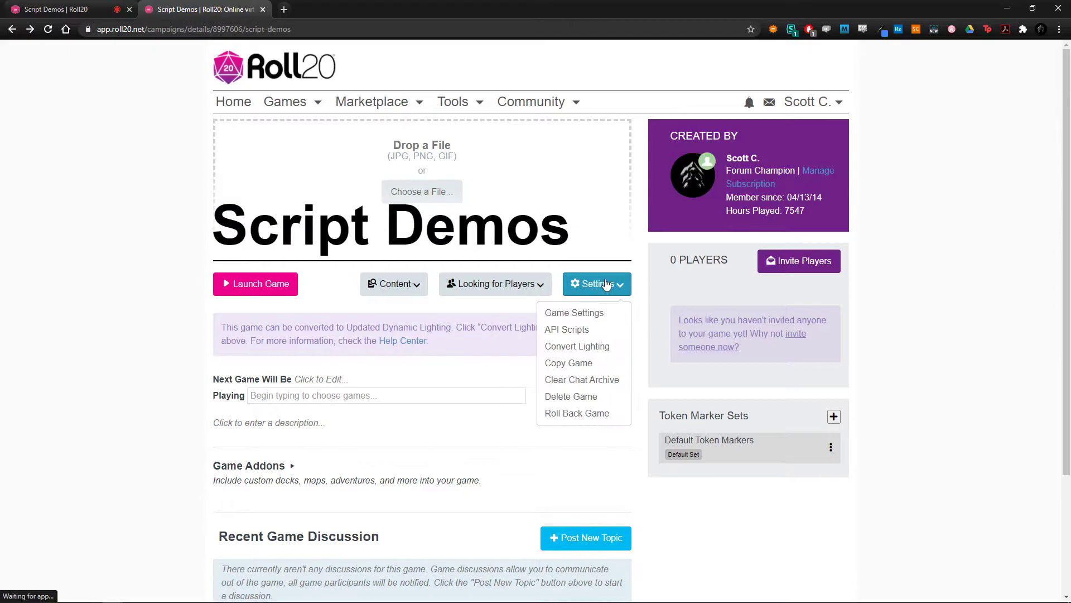
Step: Open the API Scripts page of the Script Demos game and restart the API sandbox
{"action": "left_click", "coordinate": [578, 328]}
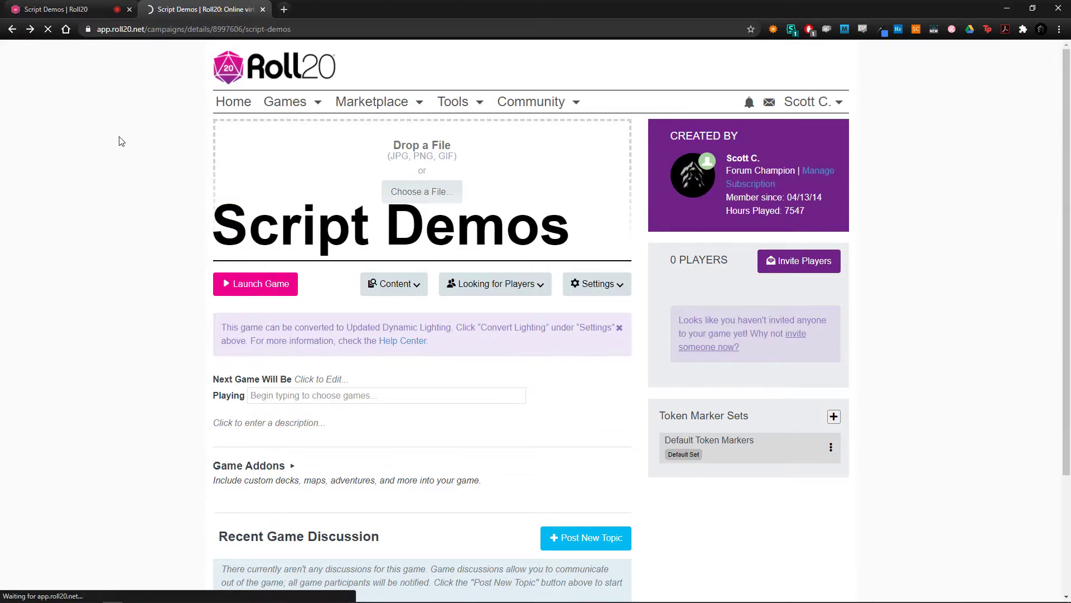
{"action": "scroll", "coordinate": [138, 257], "scroll_direction": "down", "scroll_amount": 1}
{"action": "scroll", "coordinate": [139, 258], "scroll_direction": "down", "scroll_amount": 2}
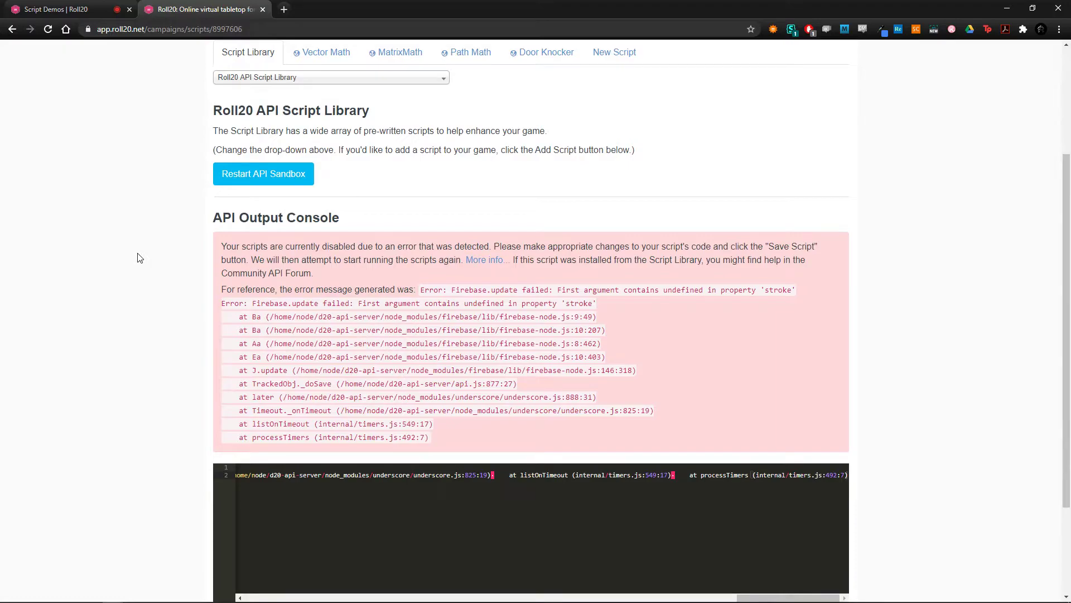
{"action": "left_click", "coordinate": [232, 181]}
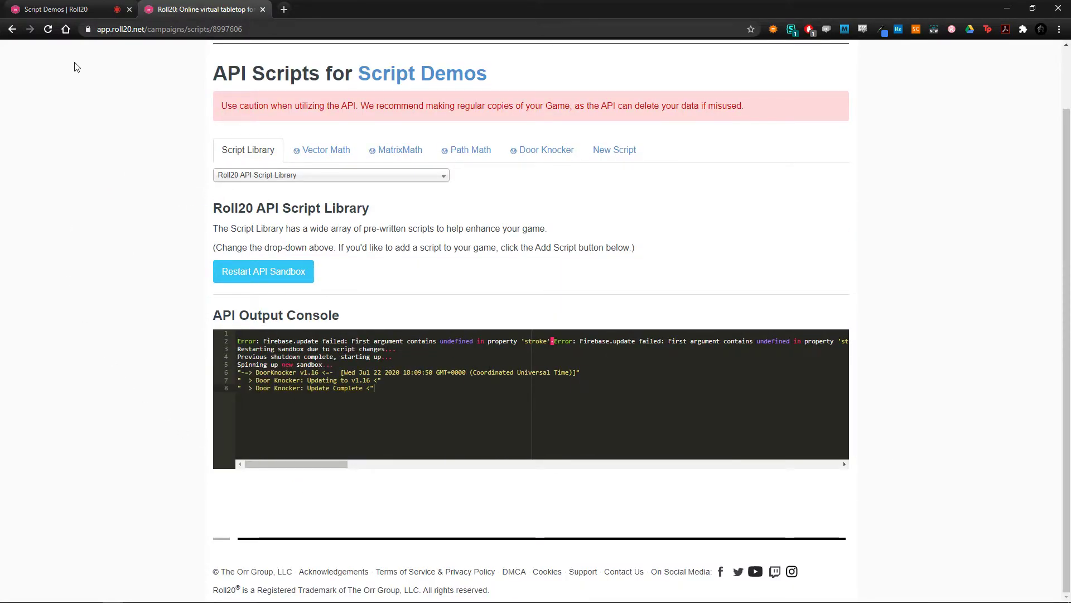
Step: Return to the game editor, send !knock --adapt|door for the selected red door line, and deselect the line
{"action": "left_click", "coordinate": [56, 9]}
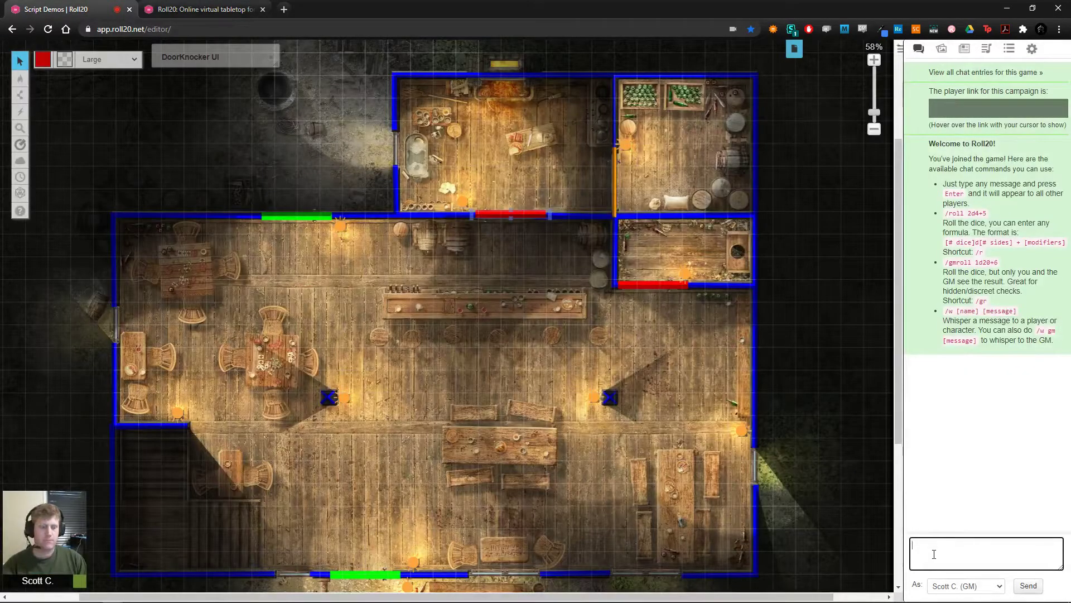
{"action": "type", "text": "!knock --adapt|door"}
{"action": "key", "text": "Return"}
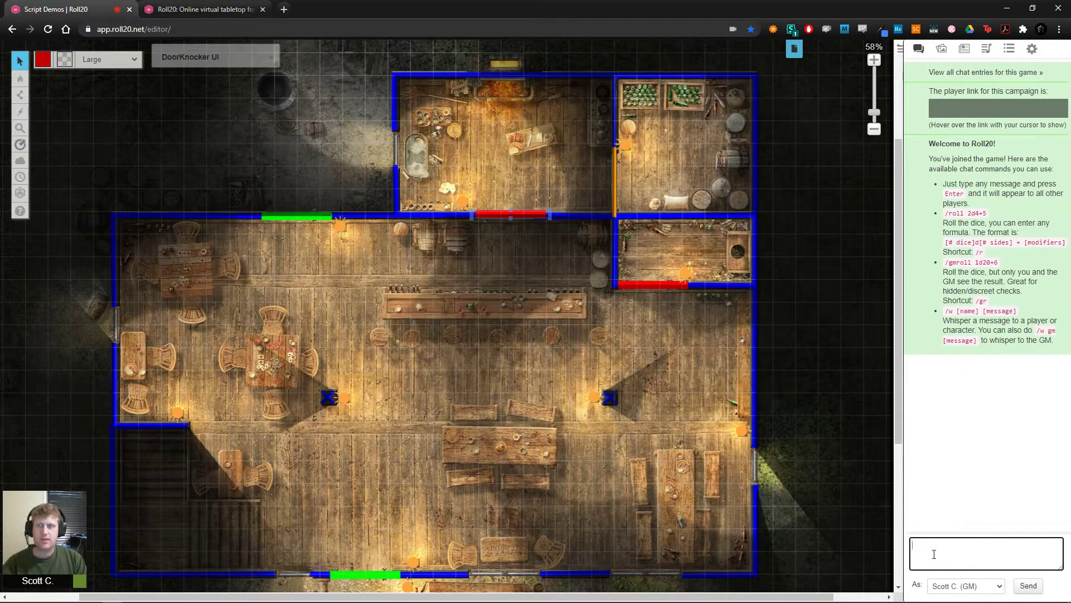
{"action": "left_click", "coordinate": [222, 136]}
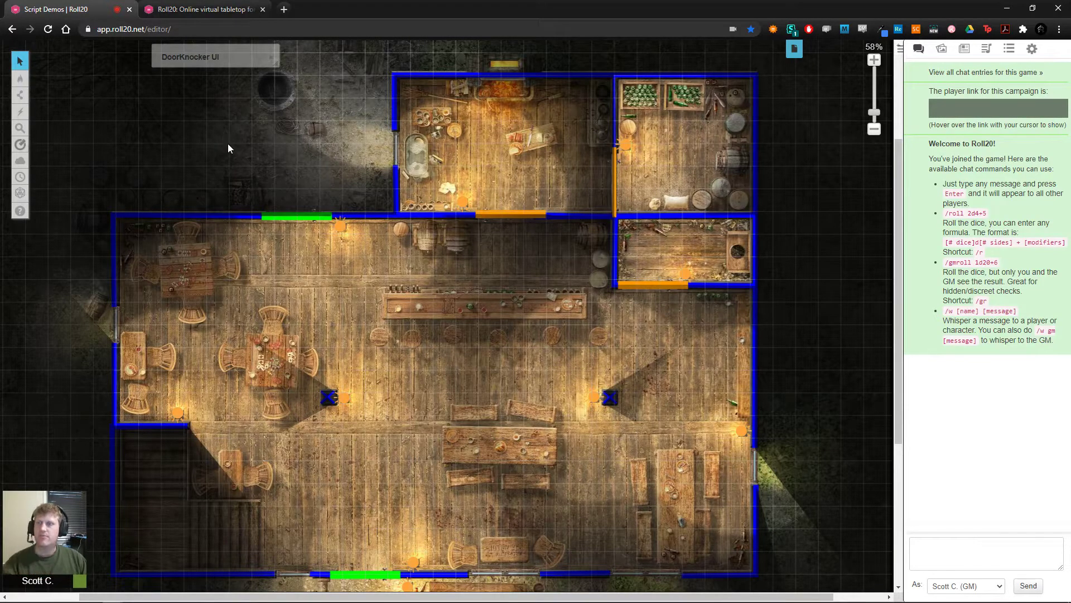
Step: Switch to the token layer and move the door knocker token from outside the tavern to the kitchen door
{"action": "scroll", "coordinate": [67, 197], "scroll_direction": "down", "scroll_amount": 1}
{"action": "scroll", "coordinate": [67, 198], "scroll_direction": "down", "scroll_amount": 2}
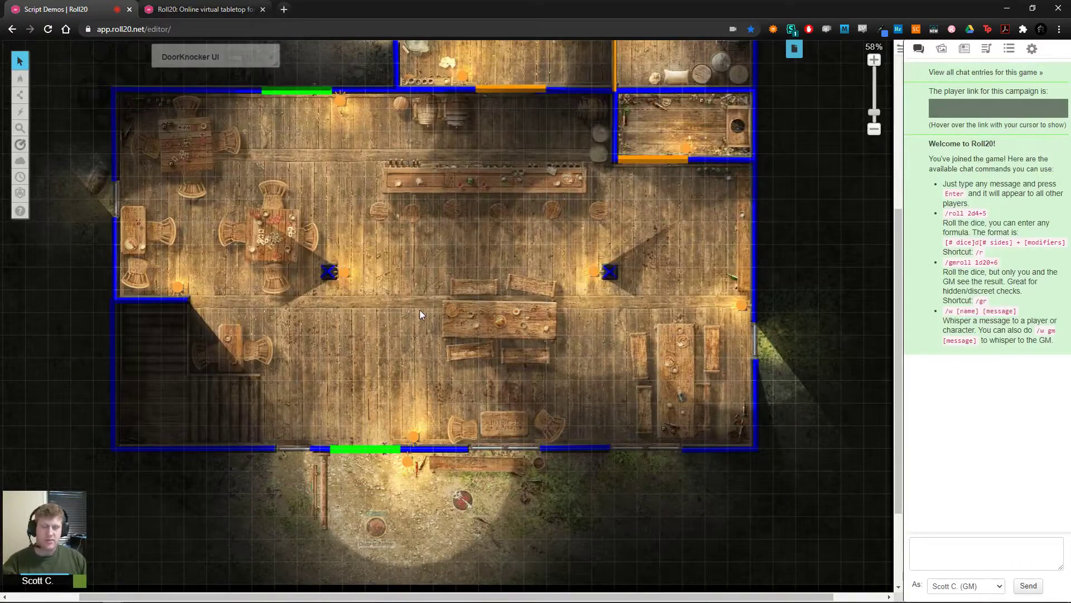
{"action": "key", "text": "ctrl+shift+o"}
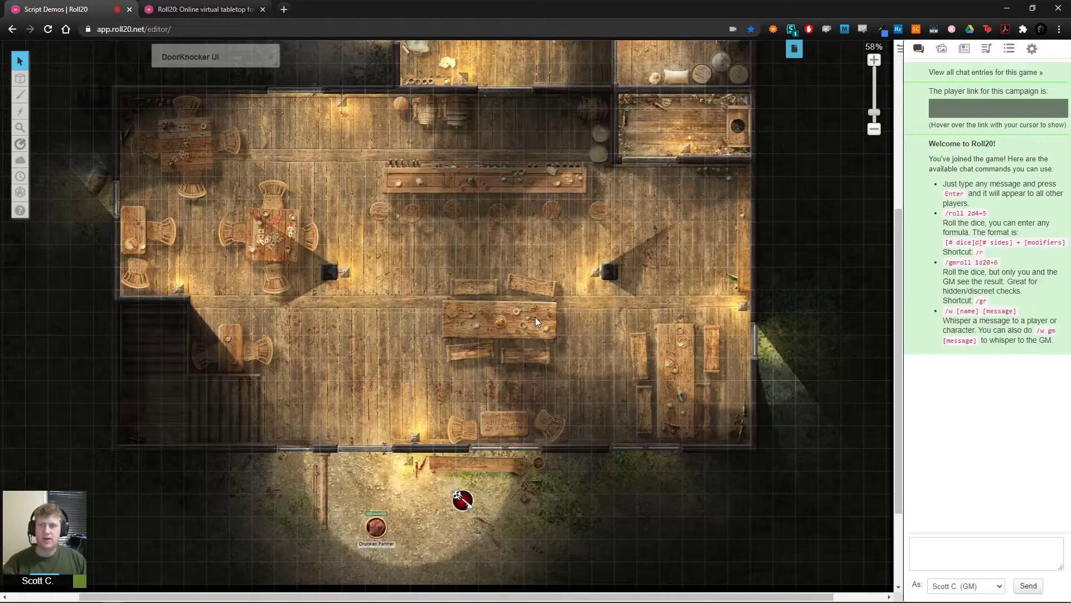
{"action": "left_click_drag", "start_coordinate": [462, 500], "coordinate": [506, 118]}
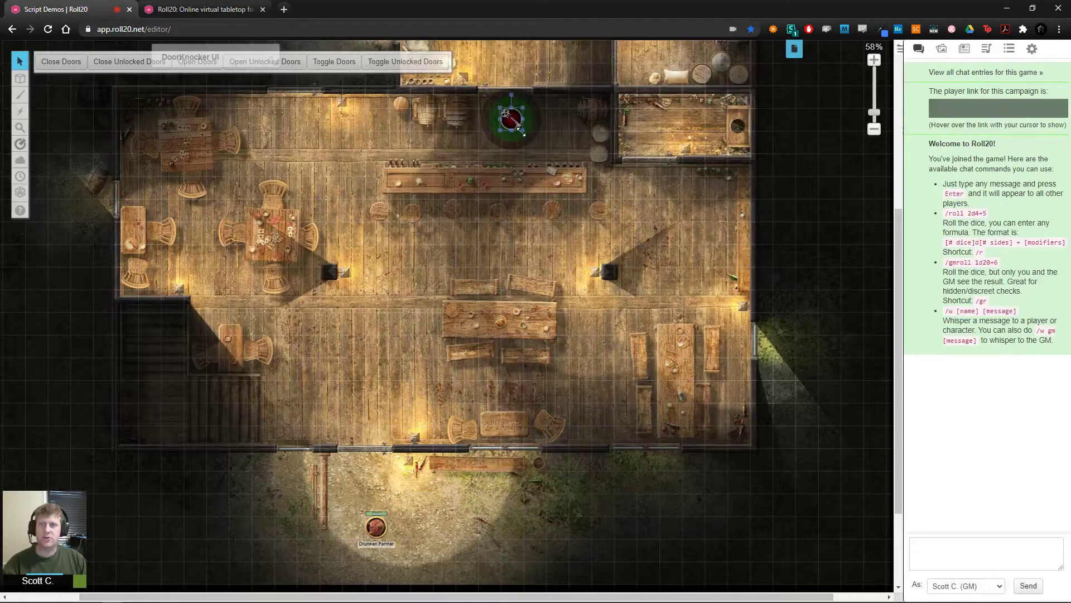
{"action": "scroll", "coordinate": [524, 125], "scroll_direction": "up", "scroll_amount": 2}
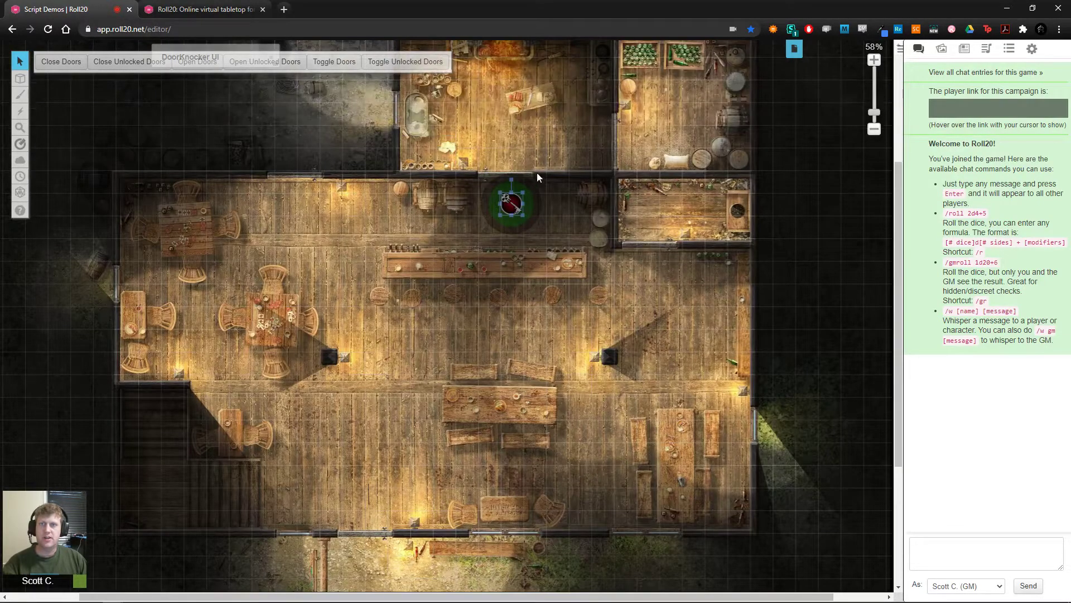
{"action": "left_click", "coordinate": [512, 189]}
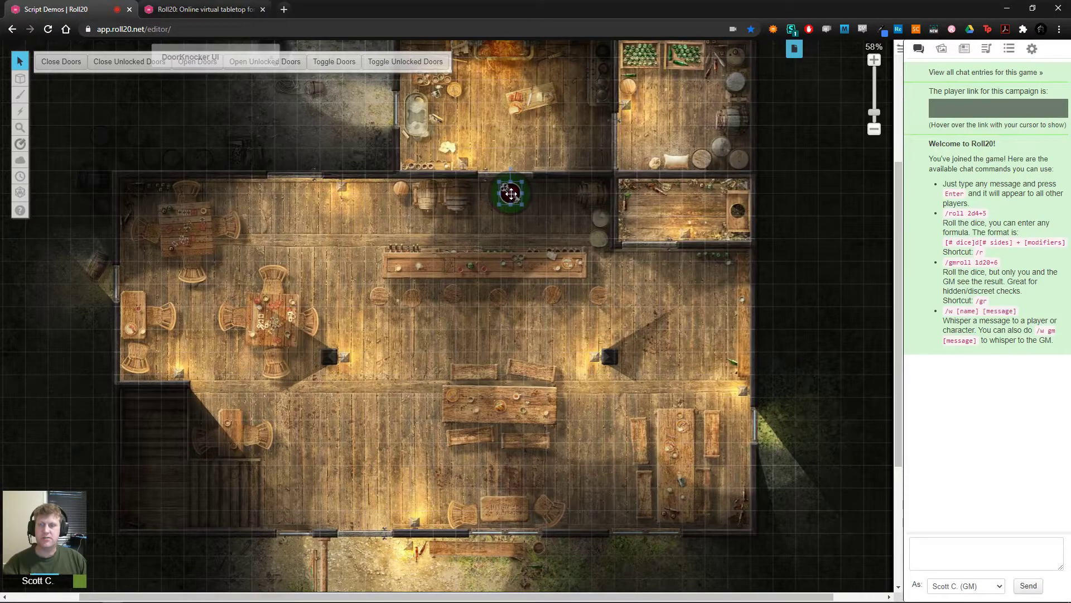
{"action": "left_click_drag", "start_coordinate": [510, 192], "coordinate": [519, 193]}
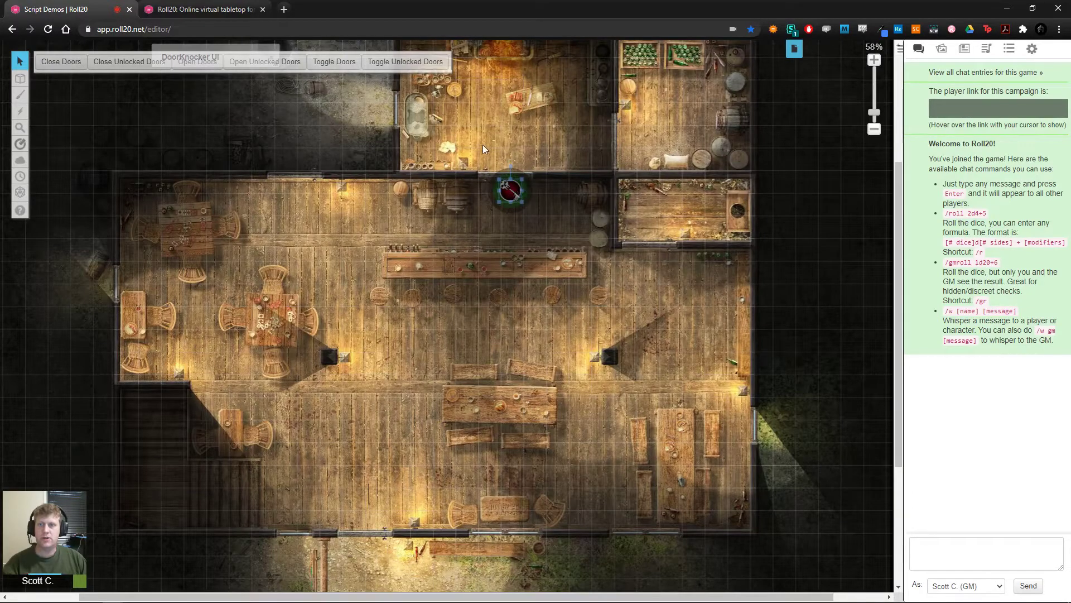
Step: Move the Drunken Farmer token up to the tavern's front door and send !knock --search for it
{"action": "scroll", "coordinate": [518, 220], "scroll_direction": "down", "scroll_amount": 3}
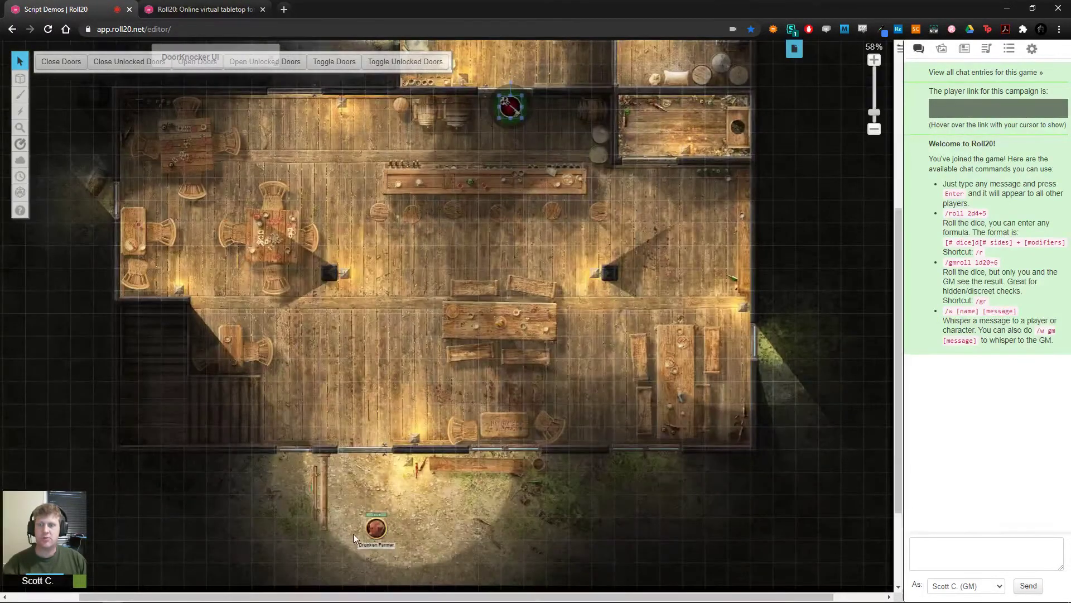
{"action": "left_click", "coordinate": [376, 527]}
{"action": "left_click_drag", "start_coordinate": [376, 528], "coordinate": [377, 460]}
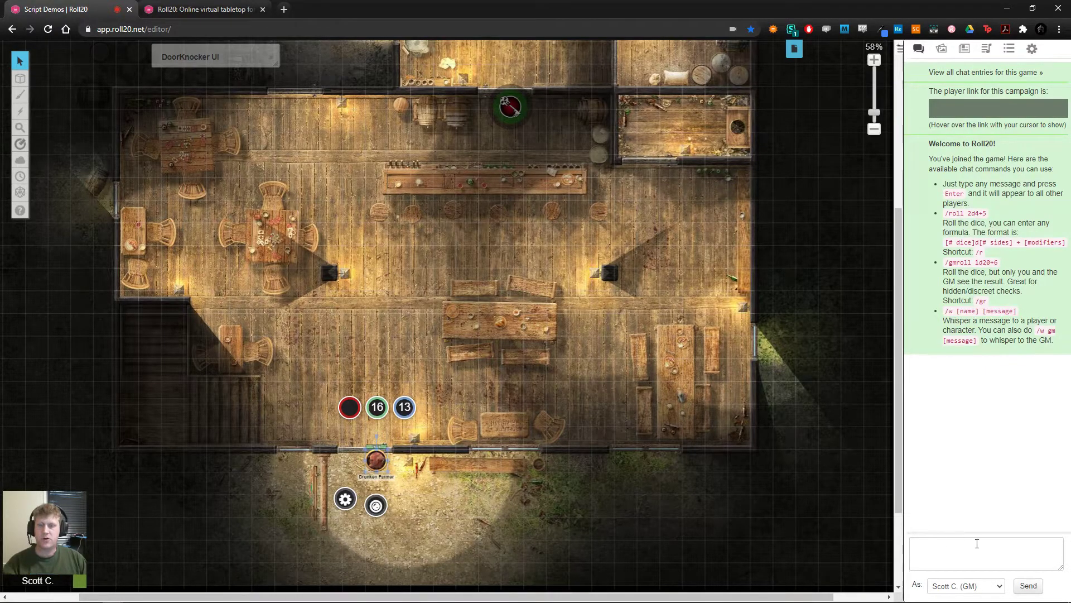
{"action": "left_click", "coordinate": [963, 564]}
{"action": "type", "text": "!kno"}
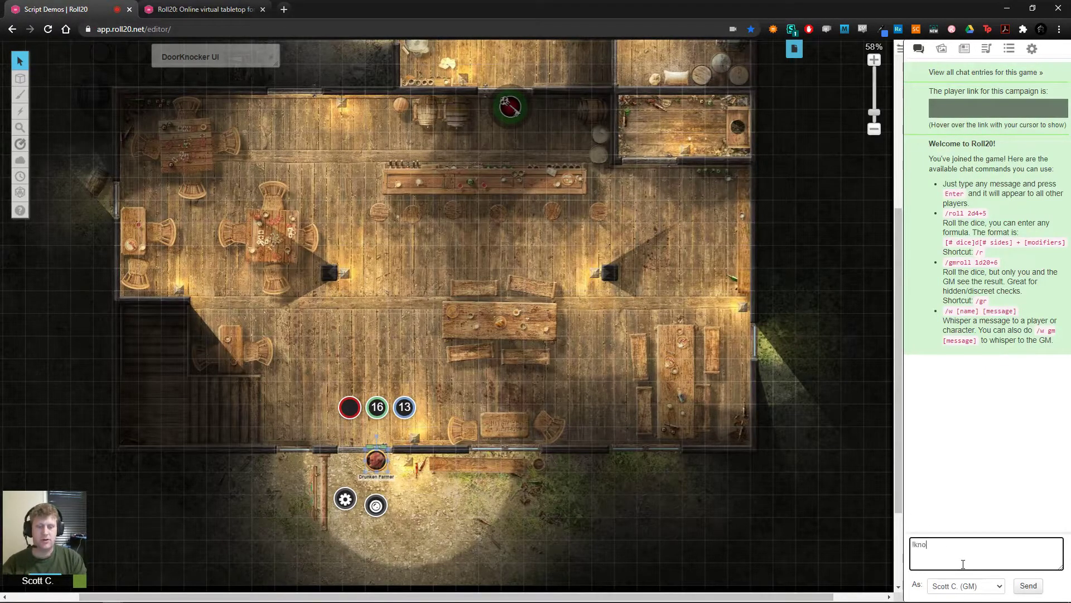
{"action": "type", "text": "ck --help"}
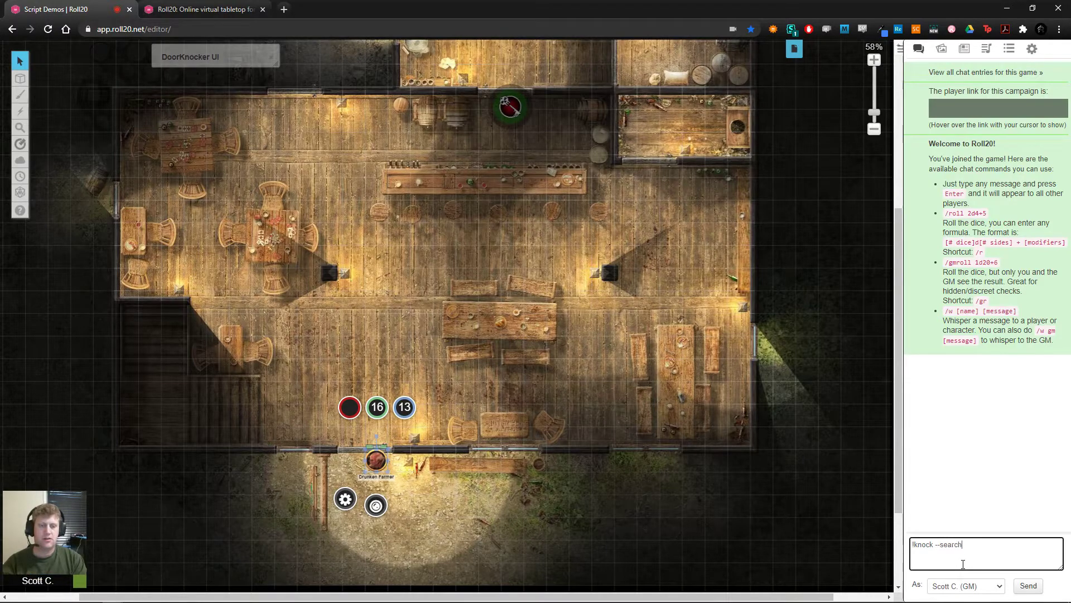
{"action": "key", "text": "Return"}
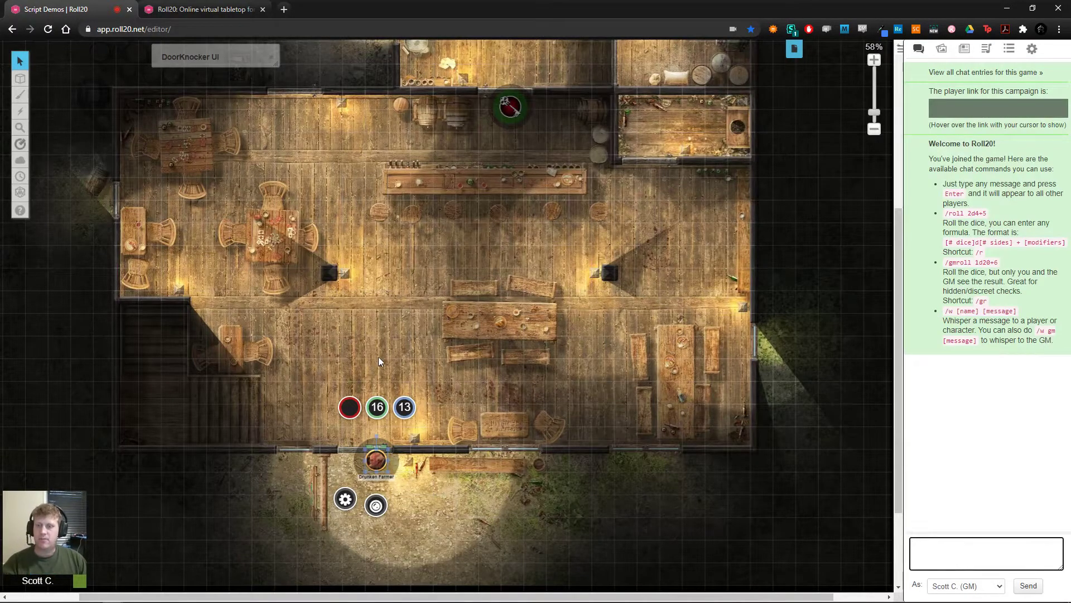
Step: Send the Drunken Farmer token to the back and shift it slightly west along the front door
{"action": "scroll", "coordinate": [414, 285], "scroll_direction": "up", "scroll_amount": 1}
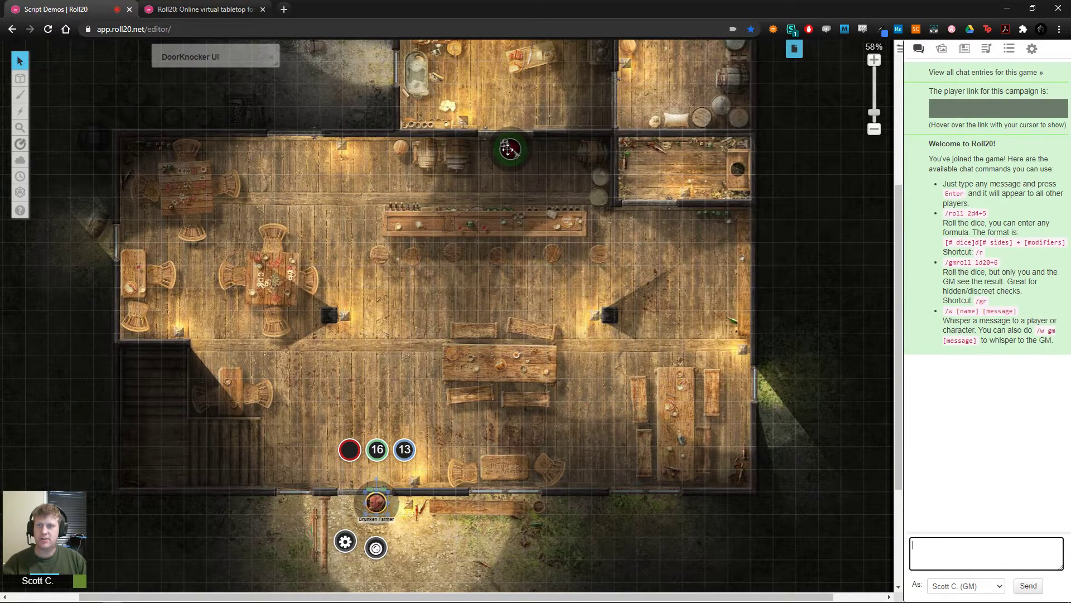
{"action": "mouse_move", "coordinate": [385, 494]}
{"action": "left_mouse_down"}
{"action": "mouse_move", "coordinate": [360, 502]}
{"action": "mouse_move", "coordinate": [375, 502]}
{"action": "left_mouse_up"}
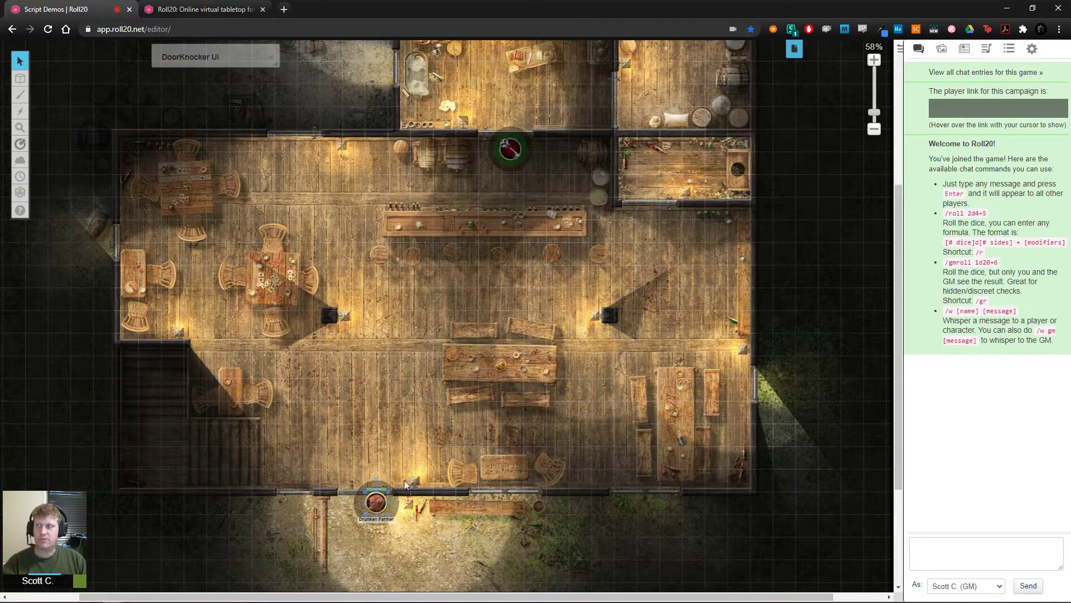
{"action": "left_click", "coordinate": [386, 499]}
{"action": "right_click", "coordinate": [388, 497]}
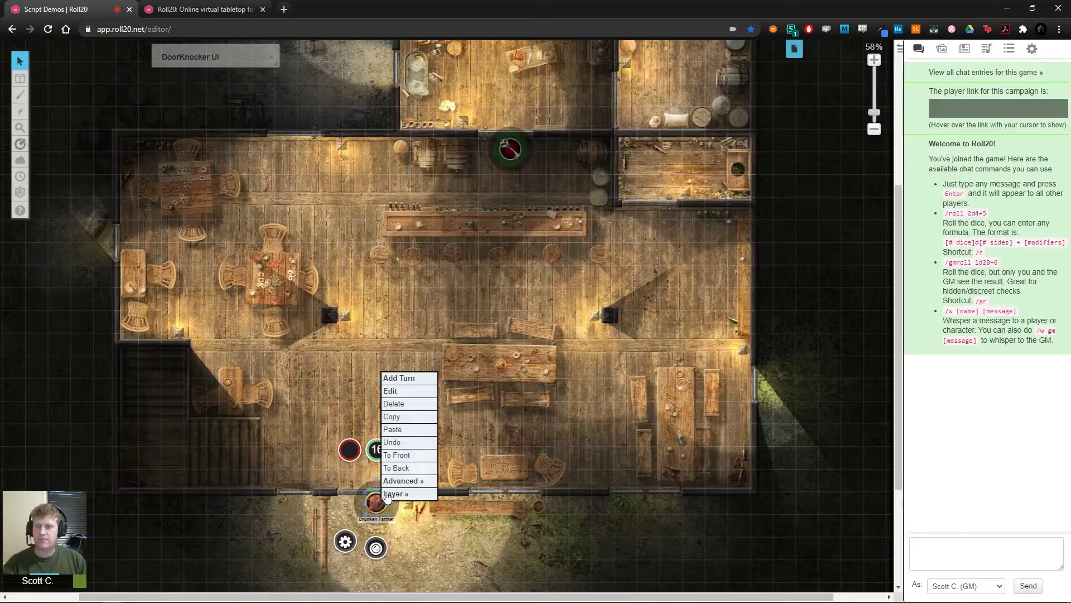
{"action": "left_click", "coordinate": [414, 468]}
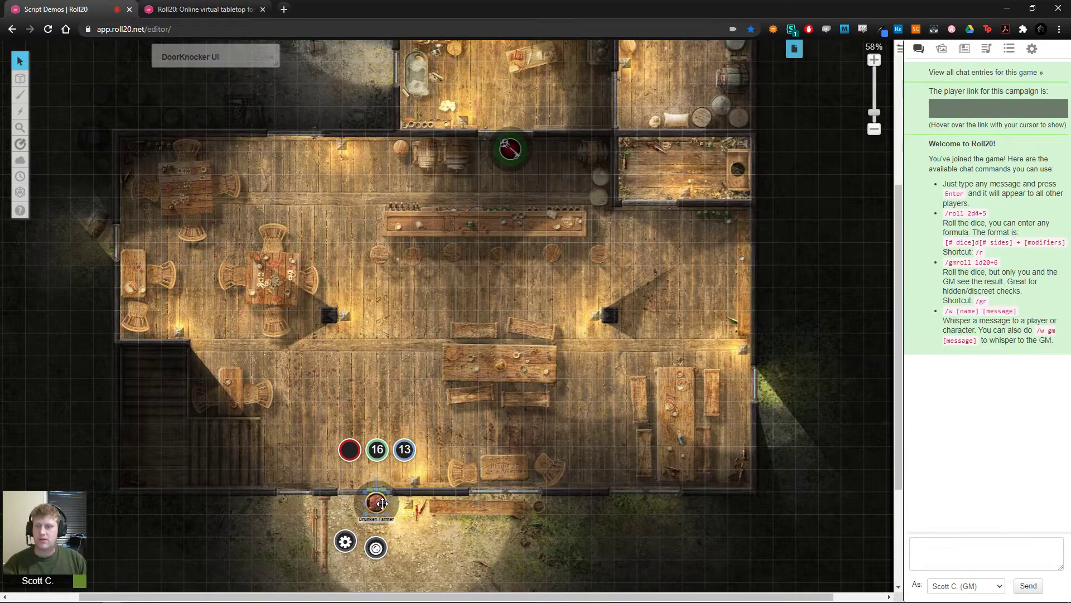
{"action": "left_click_drag", "start_coordinate": [382, 503], "coordinate": [352, 502]}
{"action": "left_click", "coordinate": [404, 509]}
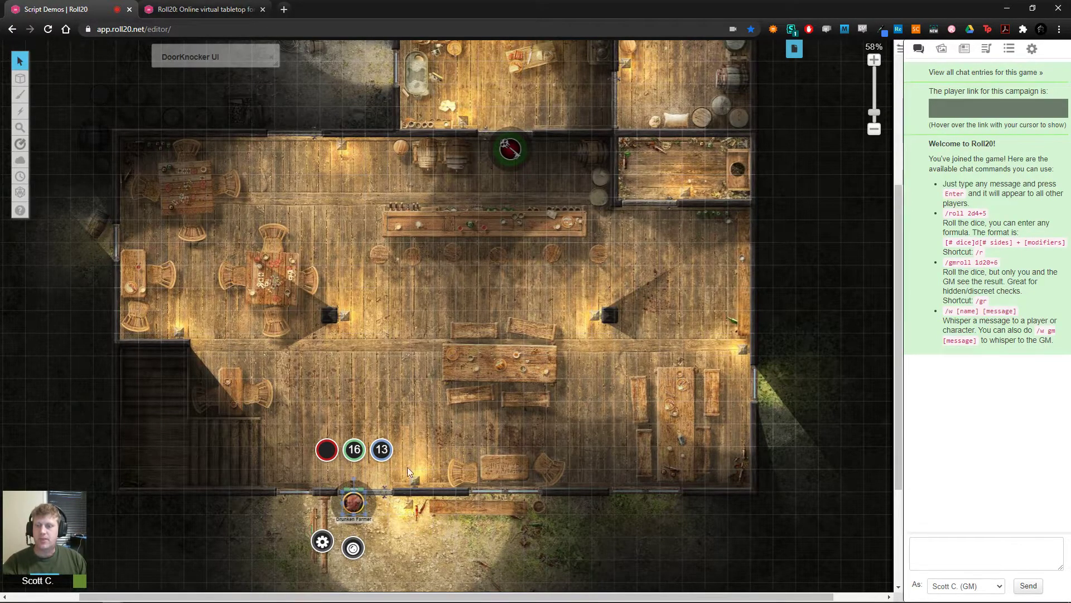
Step: Resend the search command for the Drunken Farmer token to toggle off its door-detection aura
{"action": "left_click", "coordinate": [941, 550]}
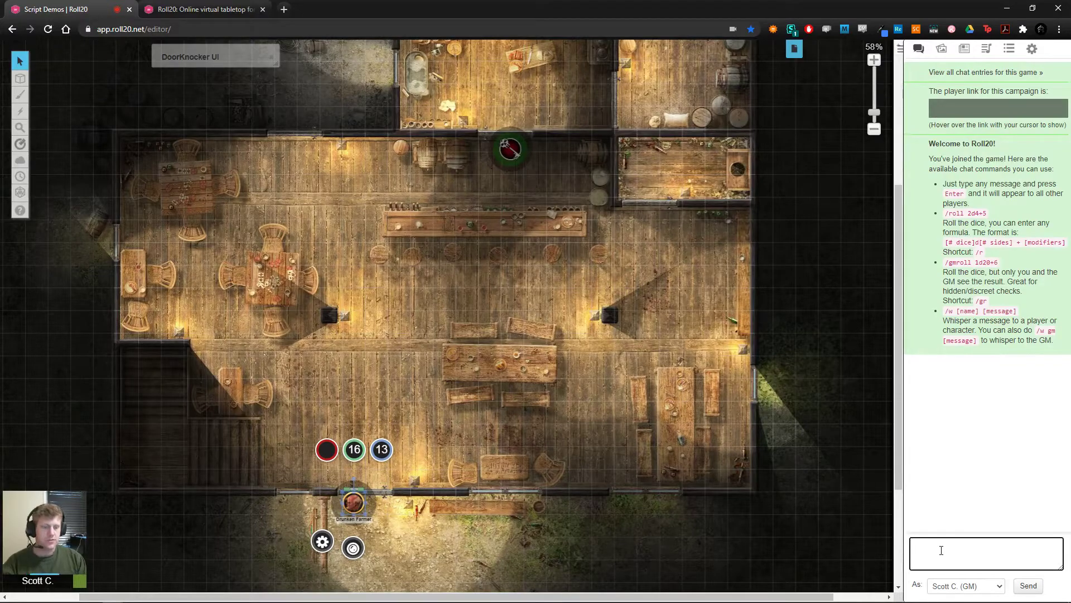
{"action": "key", "text": "ctrl+v"}
{"action": "key", "text": "Return"}
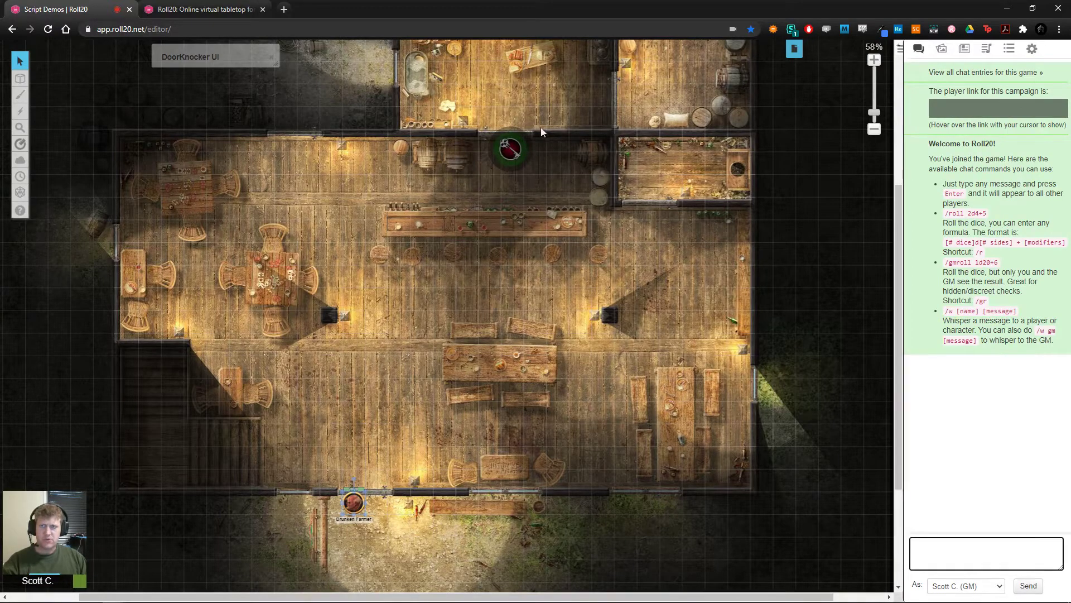
Step: Move the minimized DoorKnocker UI sheet aside and run Toggle Doors repeatedly with the door knocker token at the kitchen door
{"action": "left_click", "coordinate": [508, 145]}
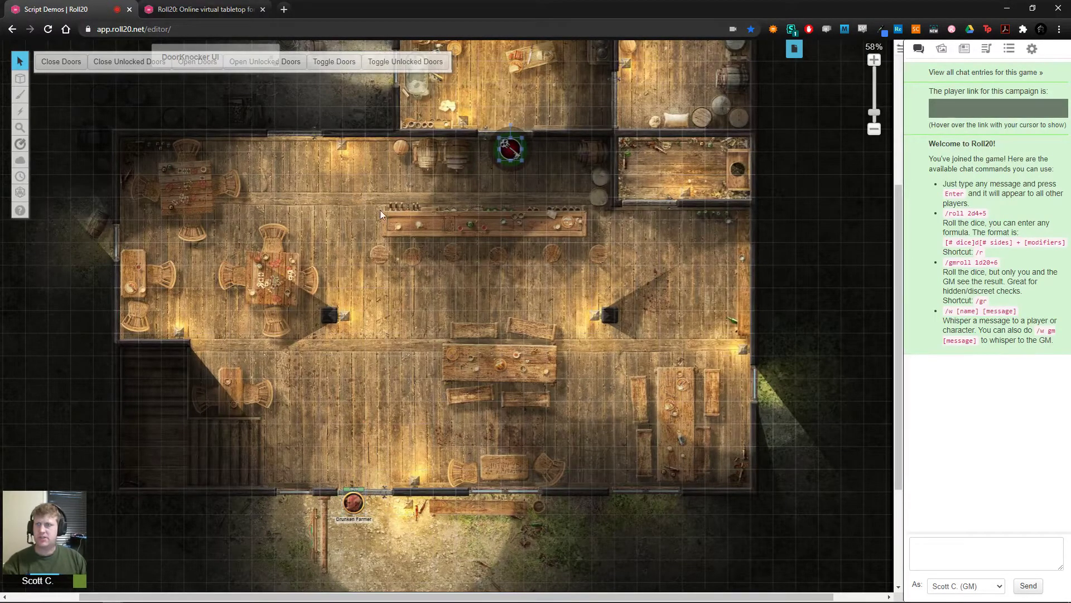
{"action": "scroll", "coordinate": [459, 244], "scroll_direction": "up", "scroll_amount": 1}
{"action": "left_click_drag", "start_coordinate": [197, 50], "coordinate": [174, 138]}
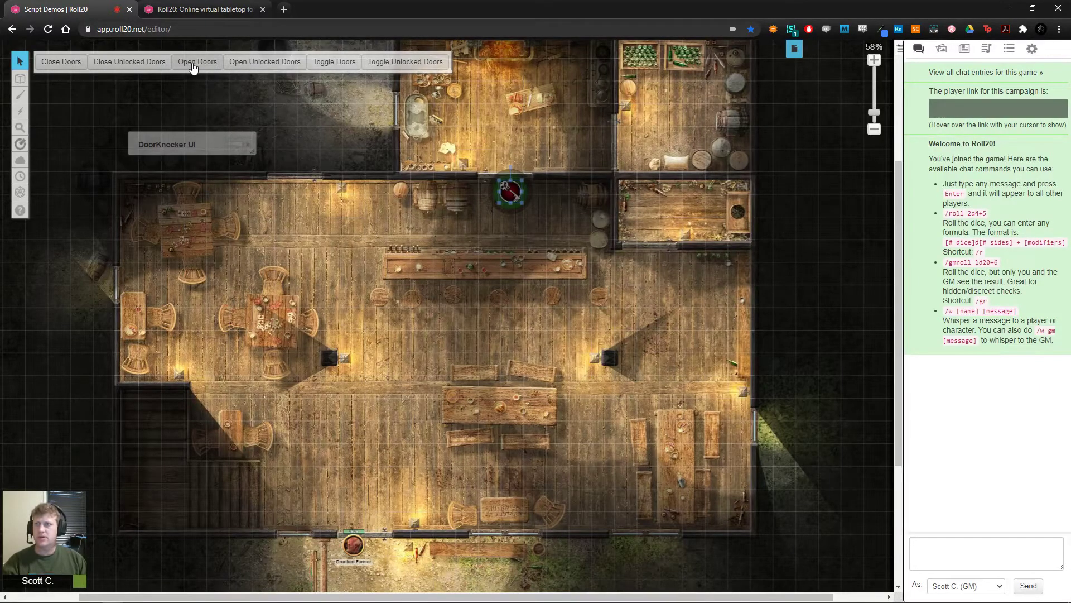
{"action": "left_click", "coordinate": [324, 63]}
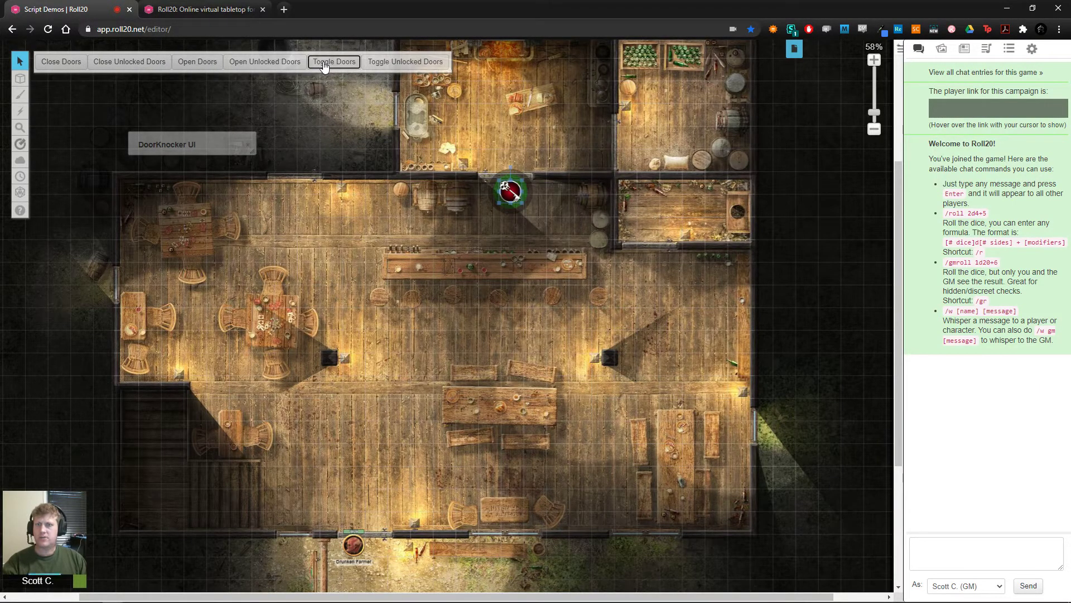
{"action": "left_click", "coordinate": [324, 63]}
{"action": "left_click", "coordinate": [324, 63]}
{"action": "left_click", "coordinate": [324, 64]}
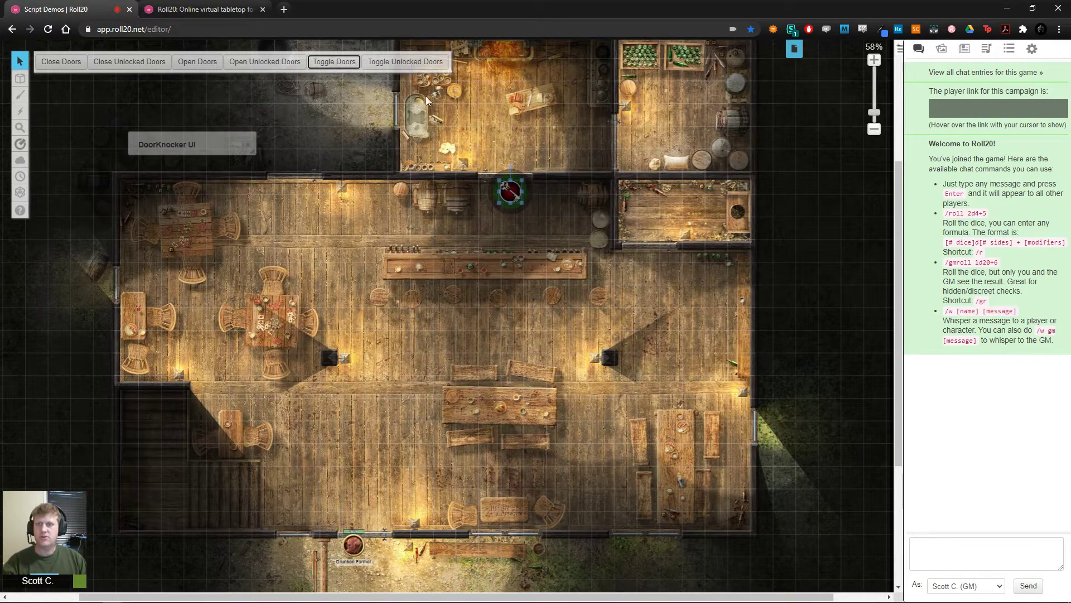
Step: Run Toggle Unlocked Doors with the door knocker token at the kitchen door and again after moving it west along the north wall
{"action": "left_click", "coordinate": [400, 64]}
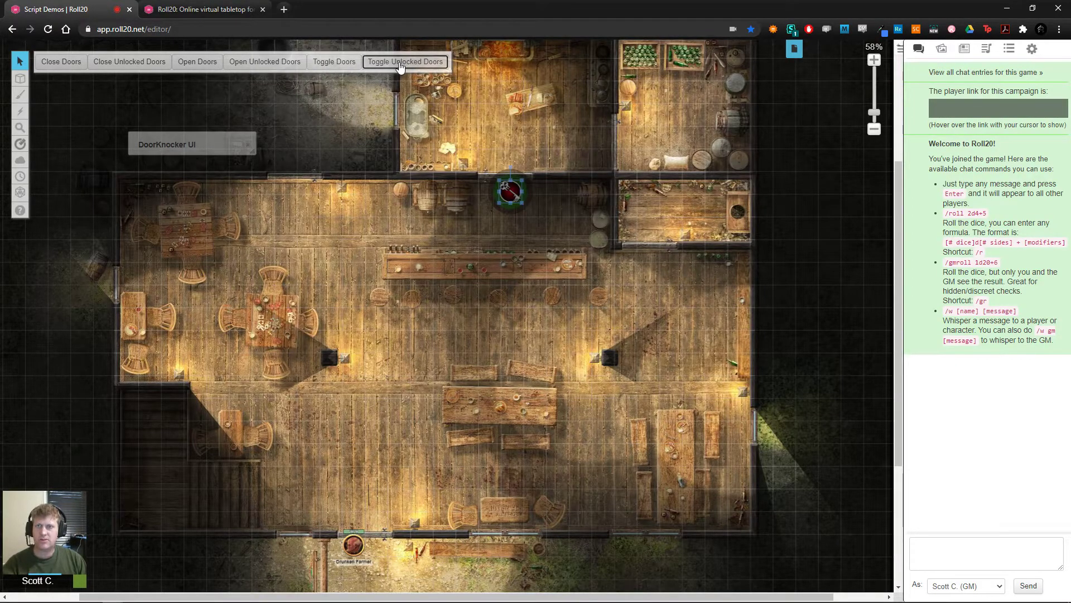
{"action": "left_click_drag", "start_coordinate": [510, 190], "coordinate": [300, 197]}
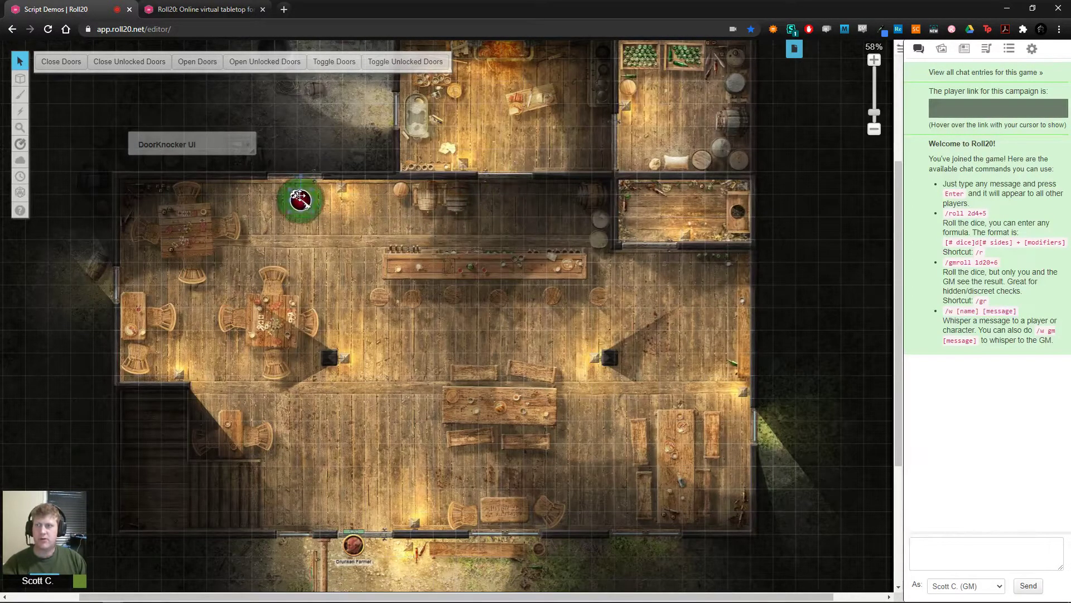
{"action": "left_click", "coordinate": [401, 66]}
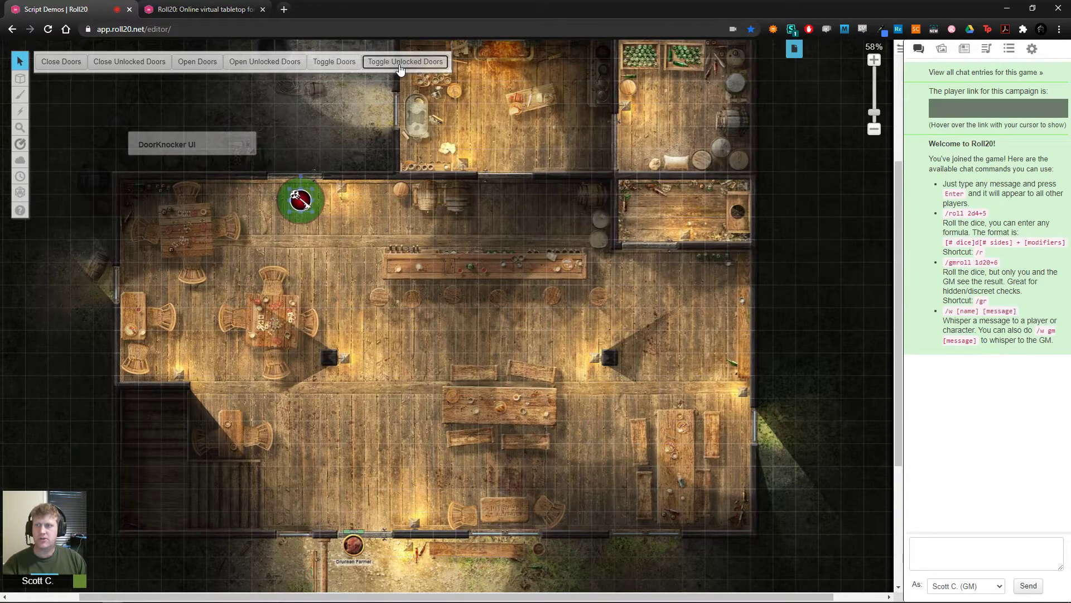
Step: Move the door knocker token back east to the kitchen door
{"action": "key", "text": "ctrl+c"}
{"action": "key", "text": "ctrl+v"}
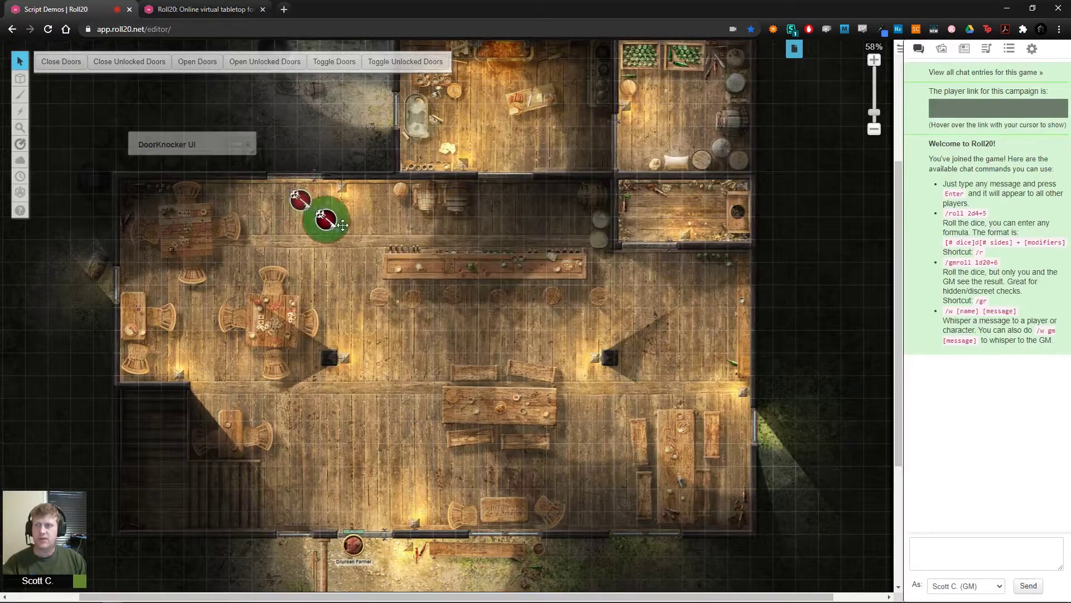
{"action": "left_click_drag", "start_coordinate": [343, 225], "coordinate": [492, 201]}
{"action": "scroll", "coordinate": [493, 202], "scroll_direction": "down", "scroll_amount": 2}
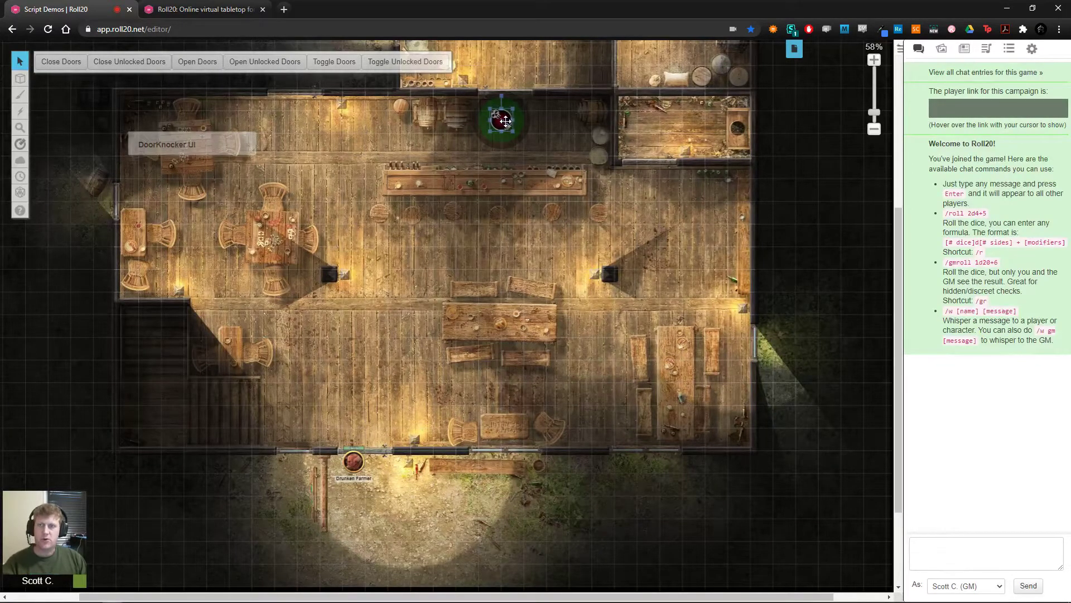
{"action": "left_click_drag", "start_coordinate": [505, 120], "coordinate": [511, 116]}
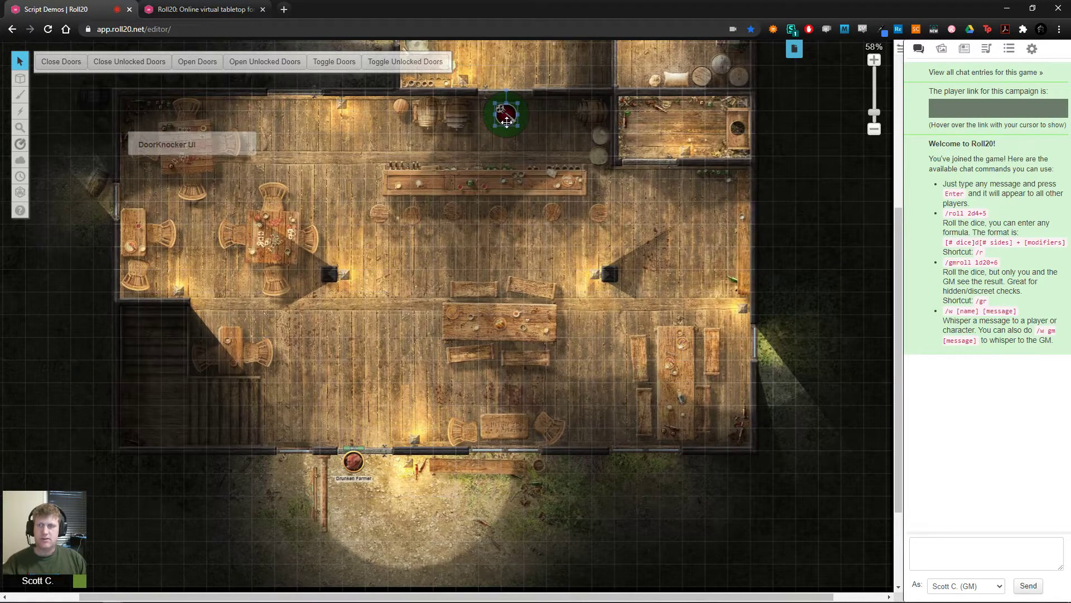
Step: Copy the !knock --key|toggle command from the Toggle Doors ability on the DoorKnocker UI sheet and close the sheet
{"action": "double_click", "coordinate": [146, 140]}
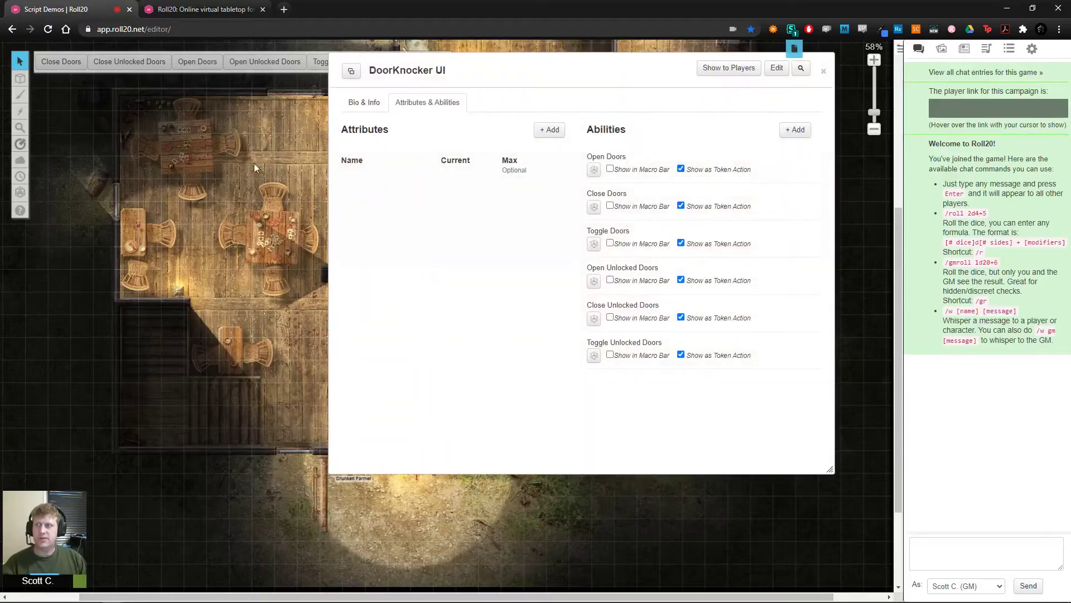
{"action": "mouse_move", "coordinate": [793, 161]}
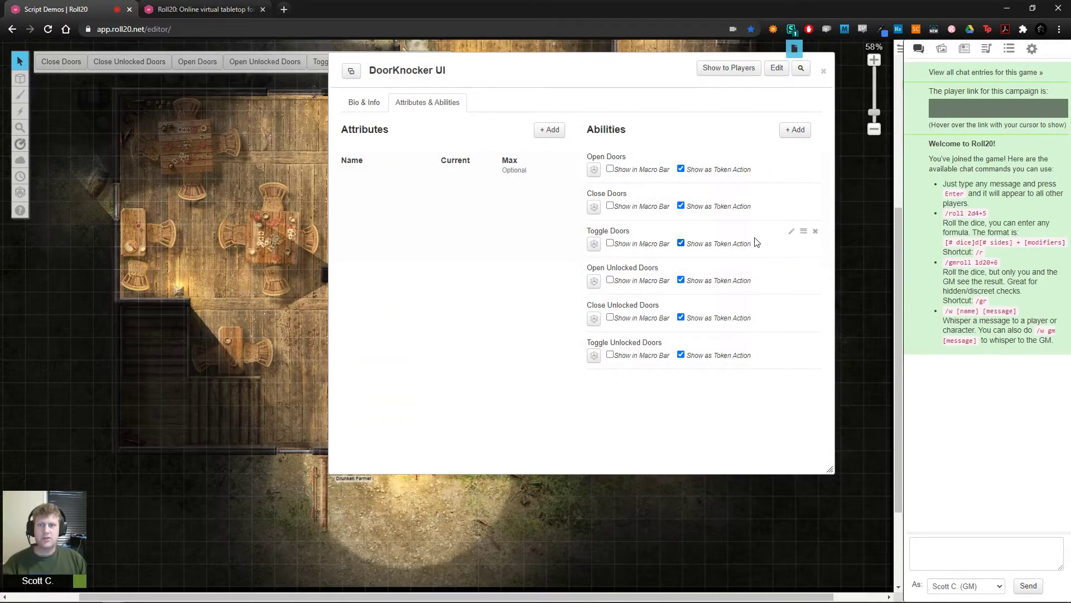
{"action": "mouse_move", "coordinate": [793, 237]}
{"action": "left_click", "coordinate": [790, 232]}
{"action": "left_click", "coordinate": [664, 258]}
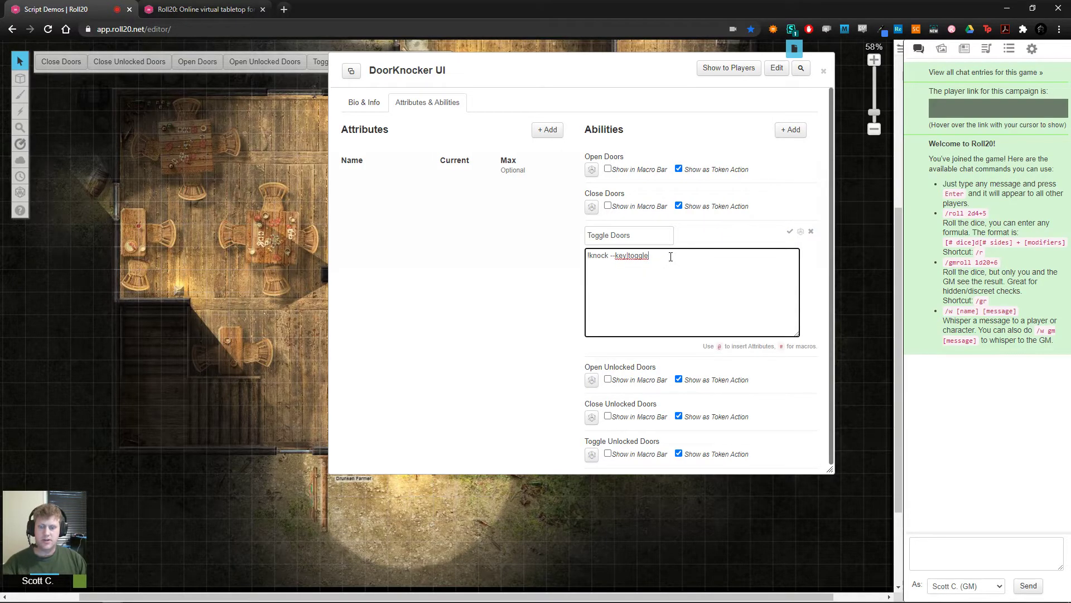
{"action": "key", "text": "ctrl+a"}
{"action": "left_click", "coordinate": [790, 231]}
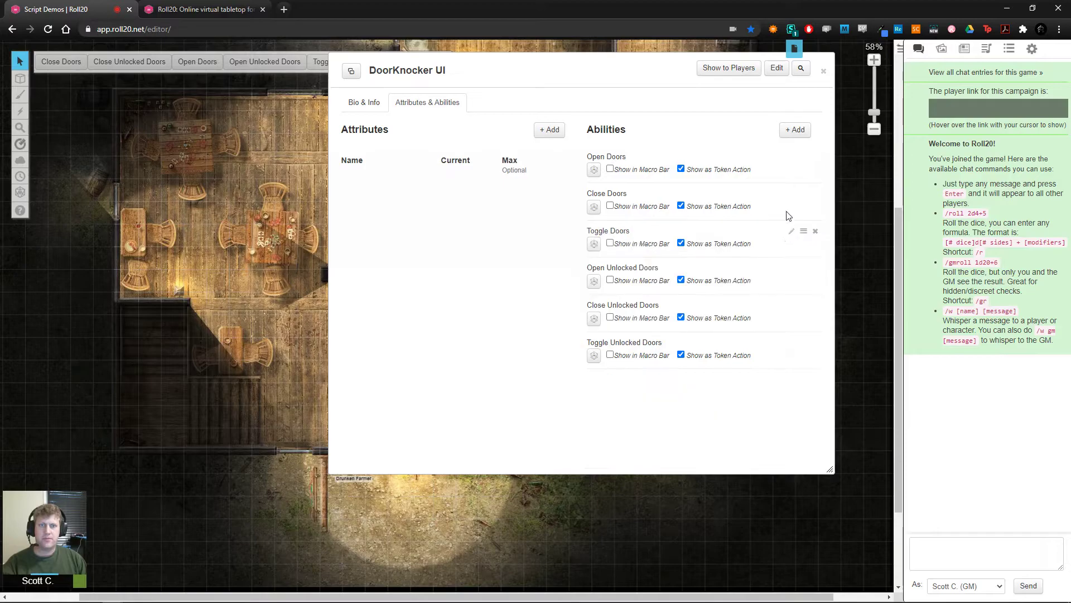
{"action": "left_click", "coordinate": [823, 71]}
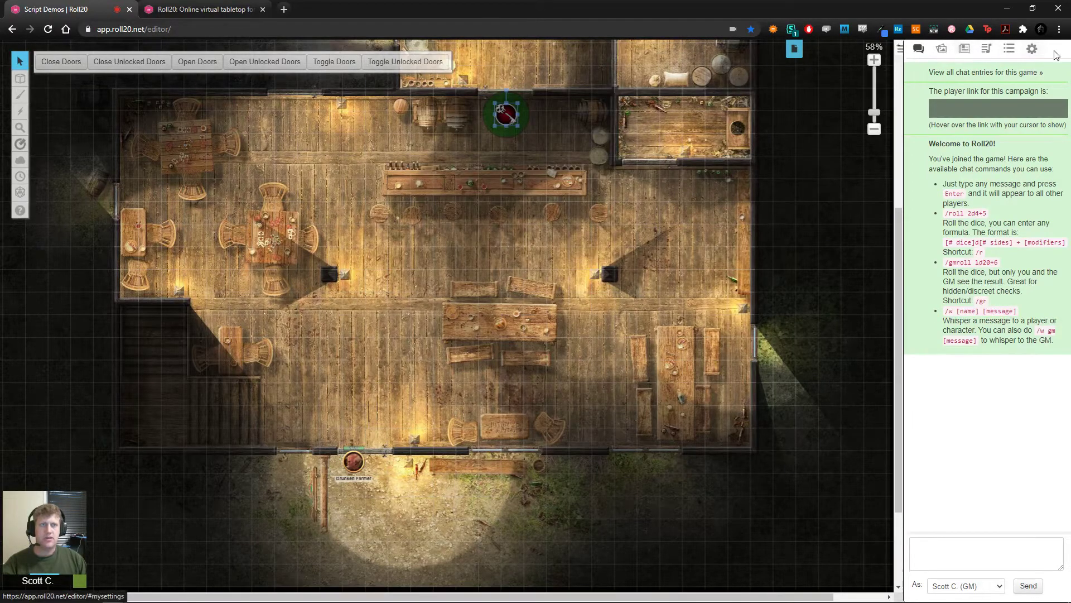
Step: Create a macro named Toggle-Doors with the command !knock --key|toggle, shown as a token action, and save it
{"action": "left_click", "coordinate": [1009, 49]}
{"action": "left_click", "coordinate": [1050, 70]}
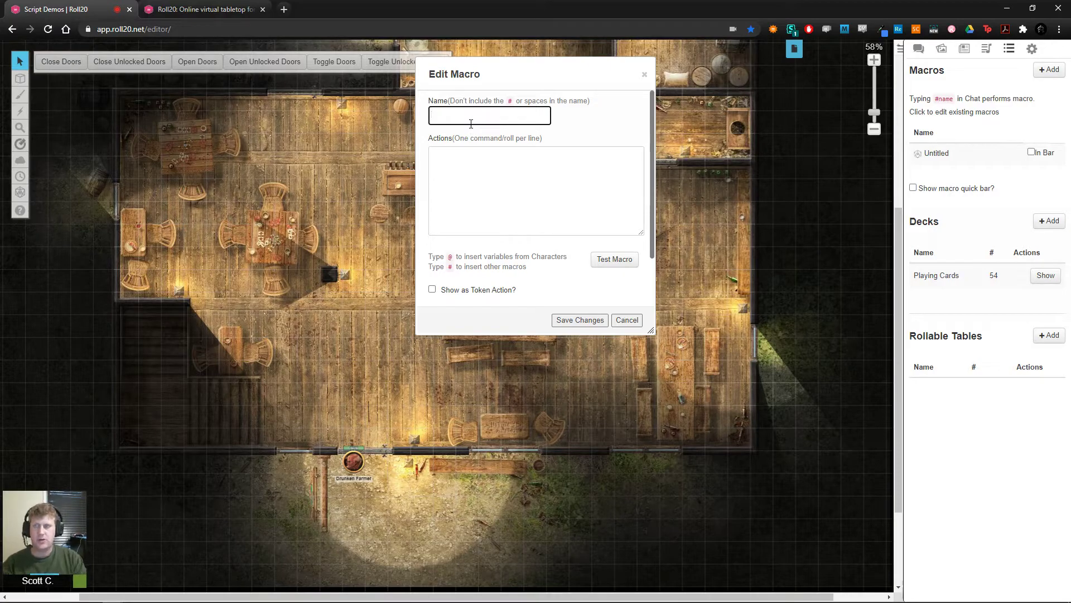
{"action": "type", "text": "Toggle-D"}
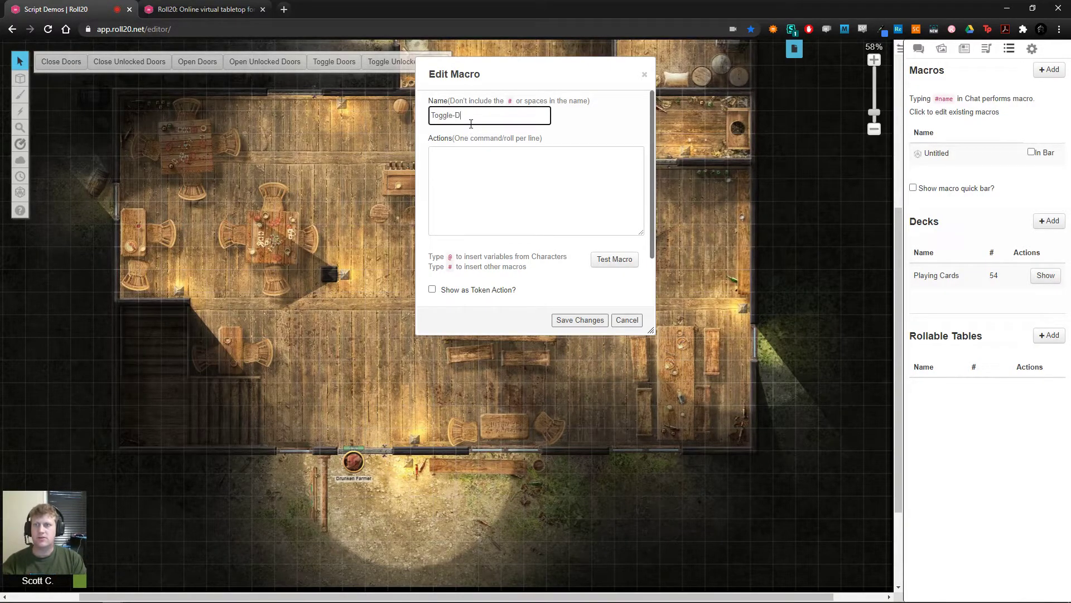
{"action": "type", "text": "oors"}
{"action": "left_click", "coordinate": [463, 170]}
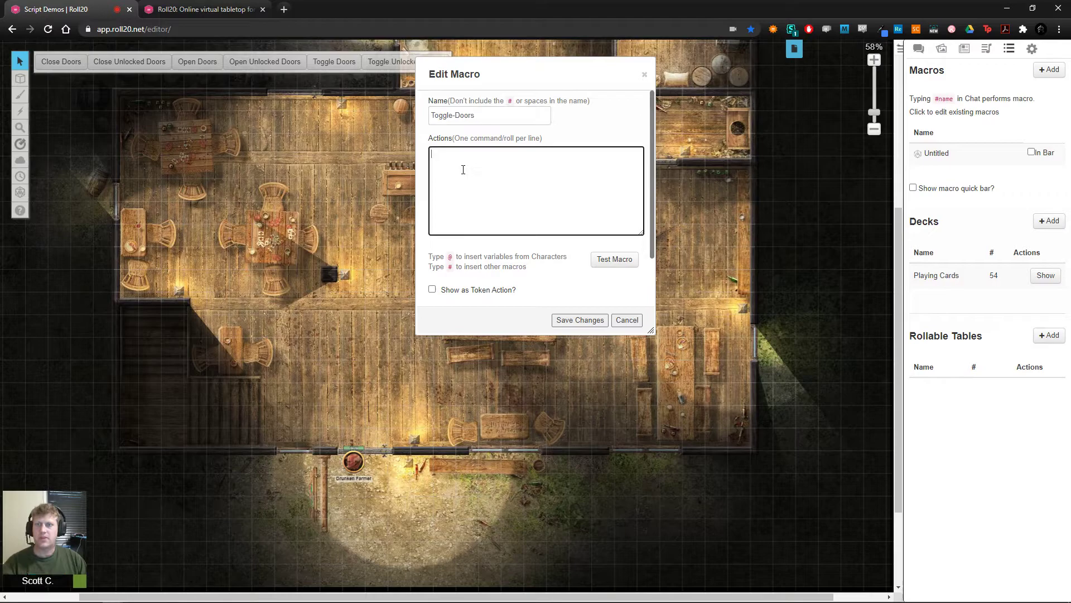
{"action": "key", "text": "ctrl+v"}
{"action": "scroll", "coordinate": [494, 254], "scroll_direction": "down", "scroll_amount": 1}
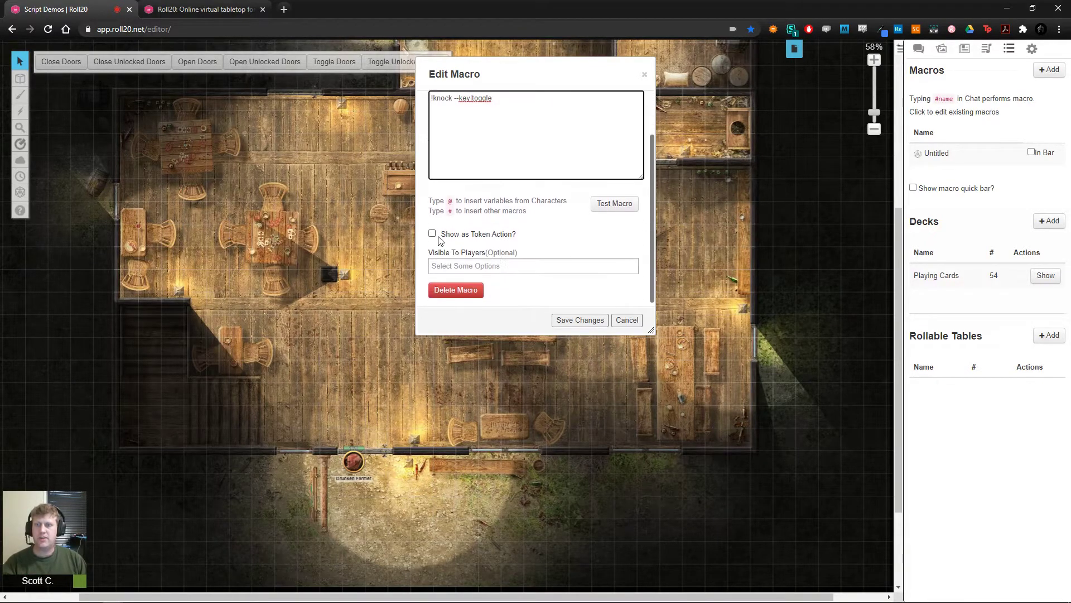
{"action": "left_click", "coordinate": [433, 235]}
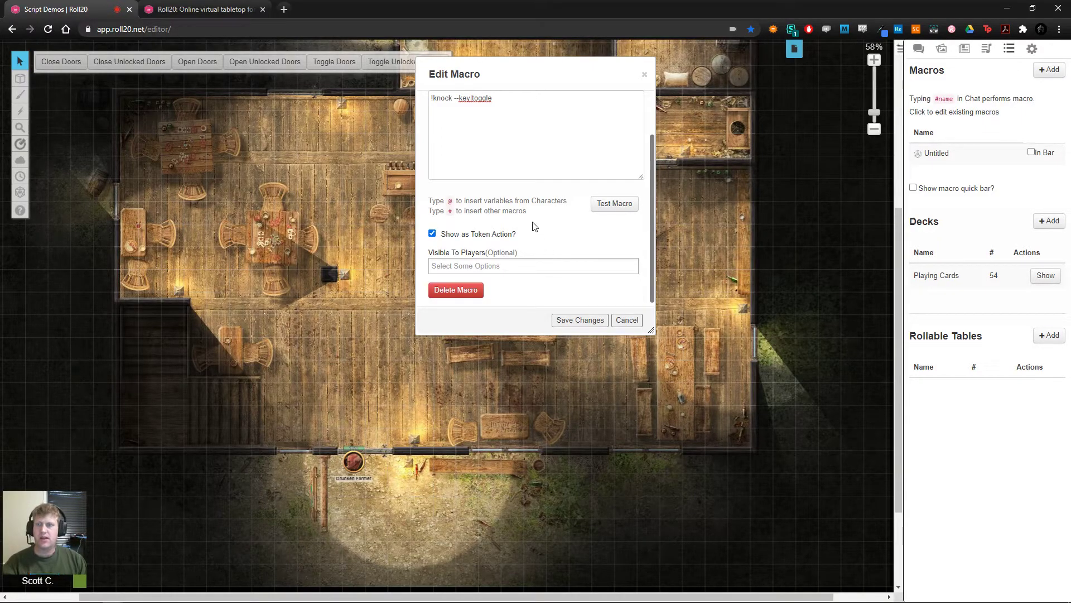
{"action": "left_click", "coordinate": [580, 320]}
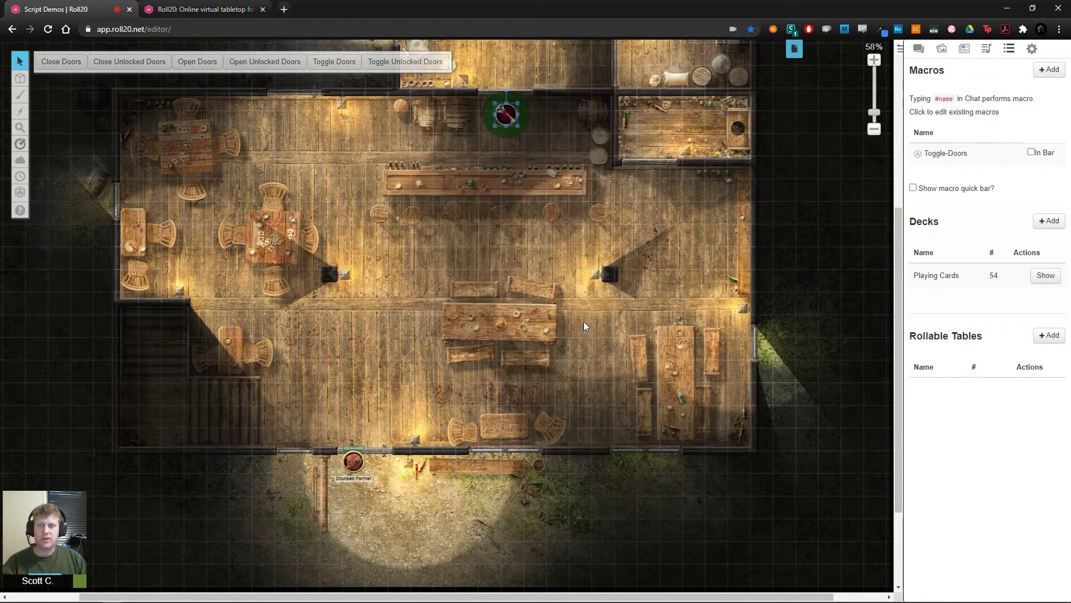
Step: Select the Drunken Farmer token at the front door and run the Toggle-Doors macro twice
{"action": "left_click", "coordinate": [351, 464]}
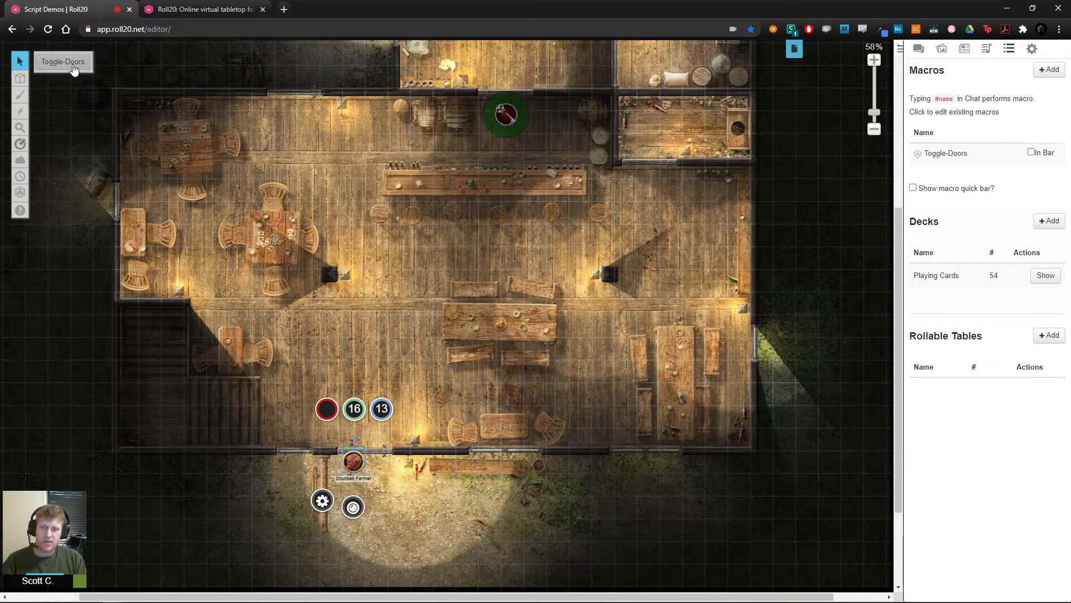
{"action": "left_click", "coordinate": [74, 62]}
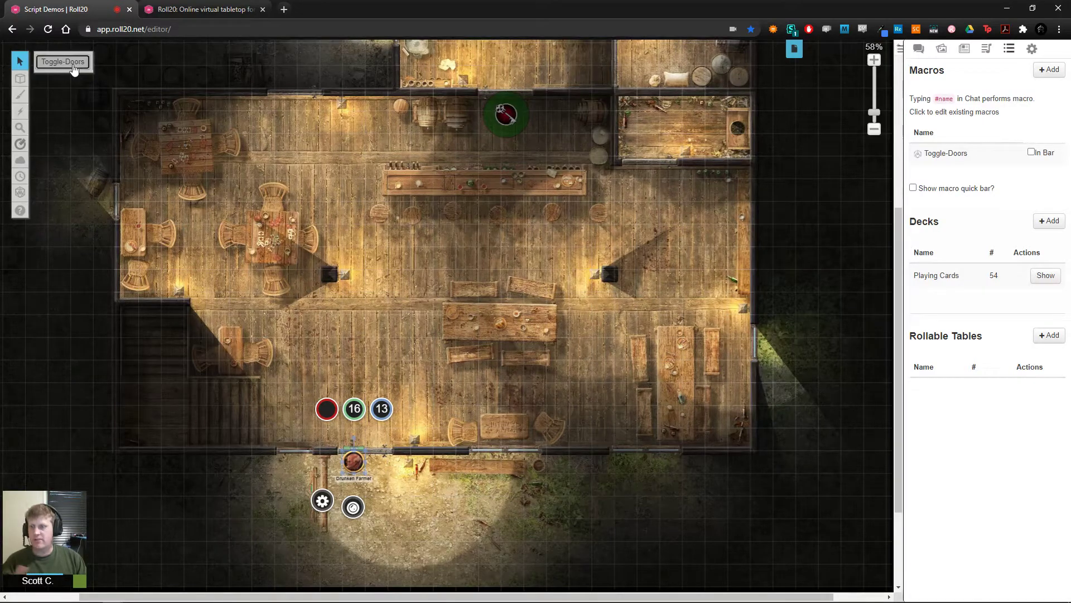
{"action": "left_click", "coordinate": [73, 63]}
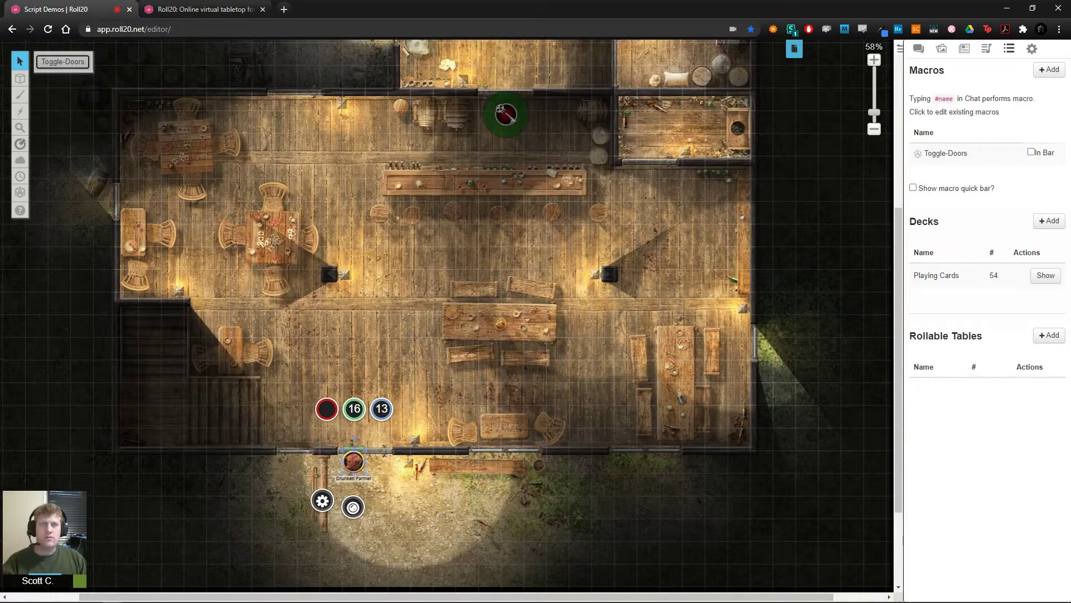
Step: Open the DoorKnocker UI sheet and check the command behind the Open Doors ability
{"action": "double_click", "coordinate": [507, 115]}
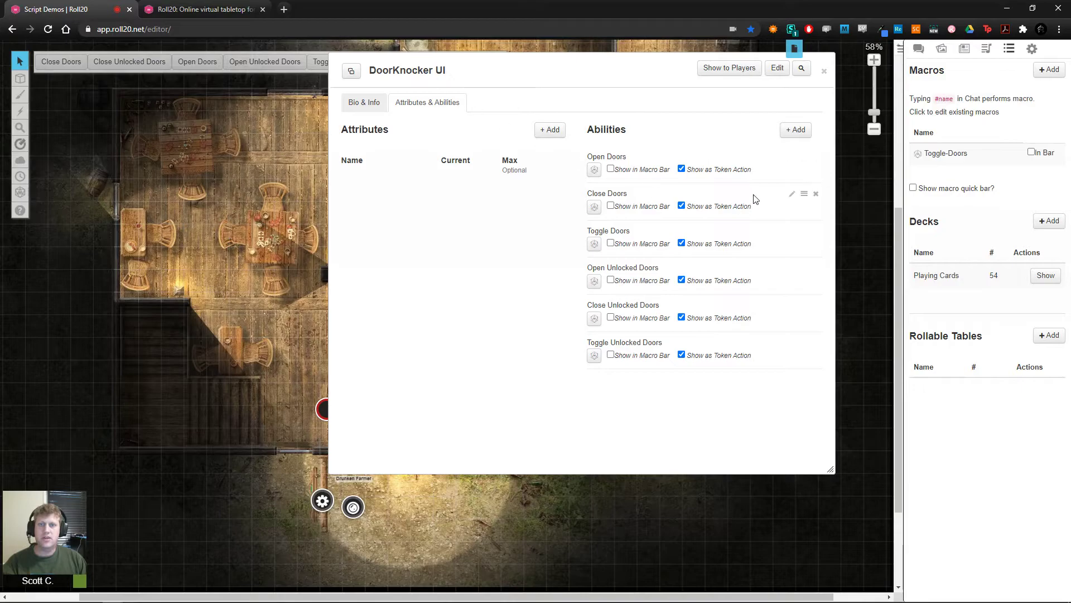
{"action": "left_click", "coordinate": [792, 158]}
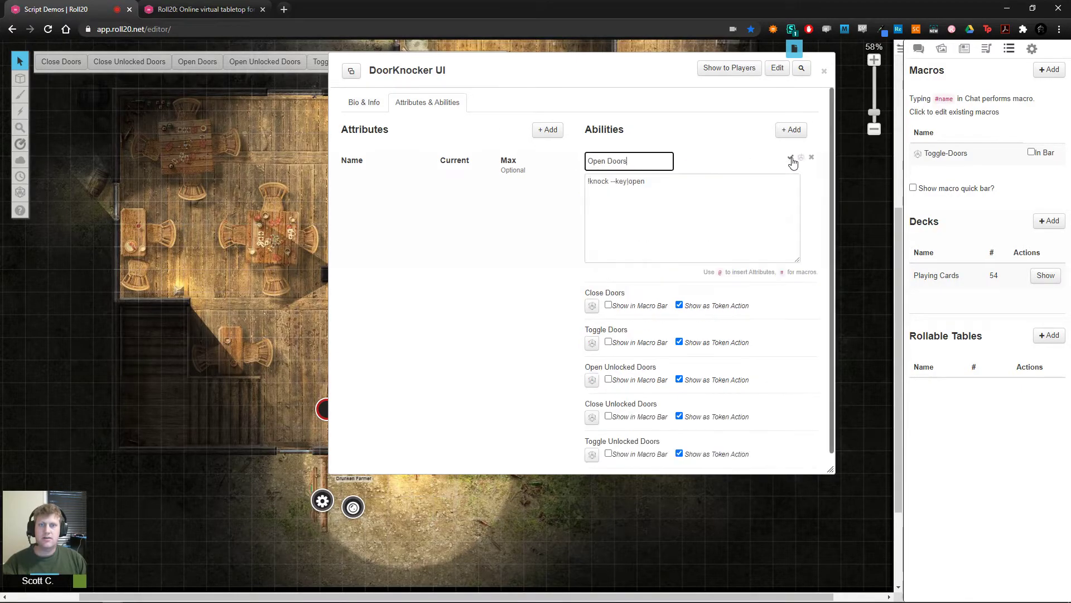
{"action": "left_click", "coordinate": [791, 158]}
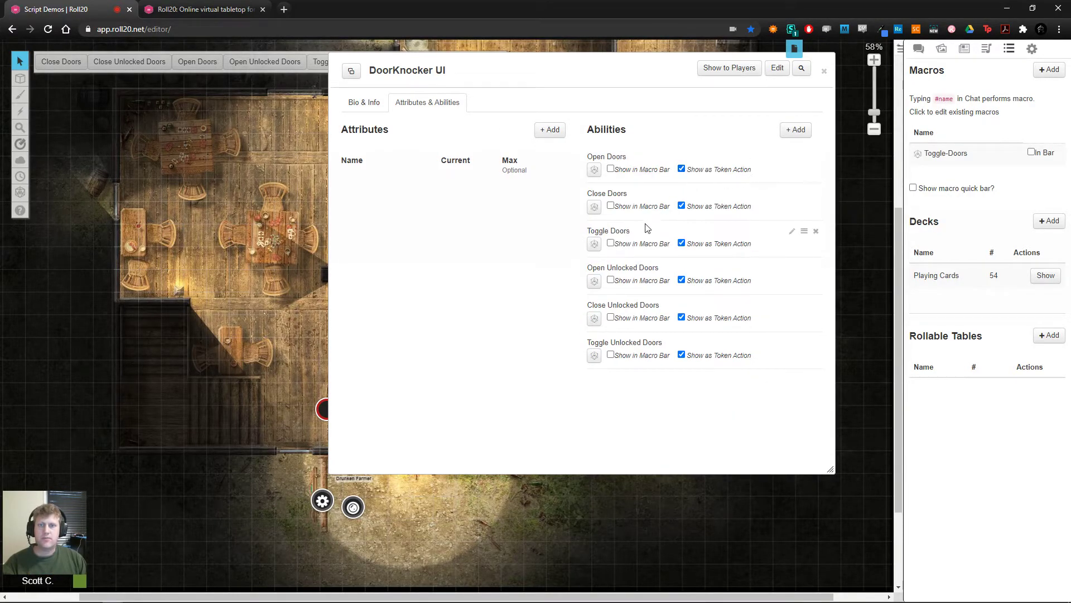
Step: Add a new macro named Push-doors and begin its action with !knock --push
{"action": "left_click", "coordinate": [1049, 69]}
{"action": "left_click", "coordinate": [457, 117]}
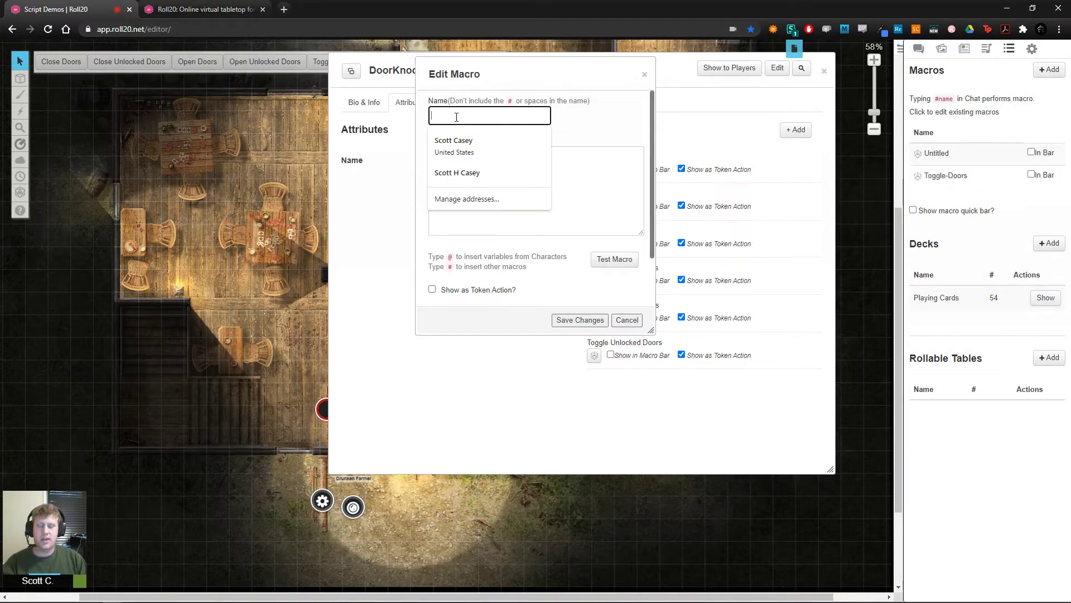
{"action": "type", "text": "Push "}
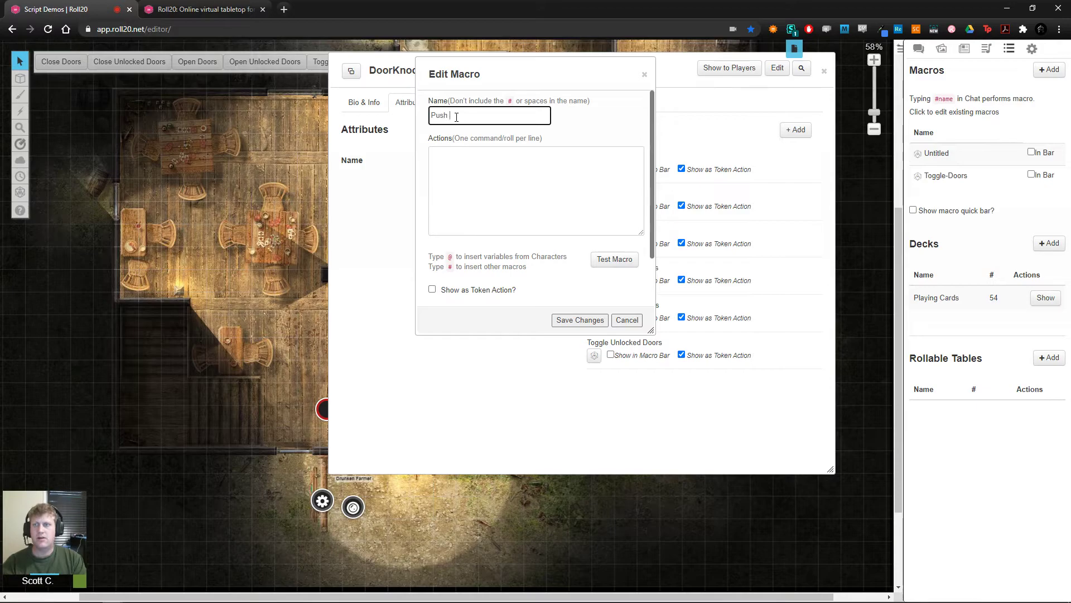
{"action": "type", "text": "-doors"}
{"action": "left_click", "coordinate": [477, 163]}
{"action": "type", "text": "!"}
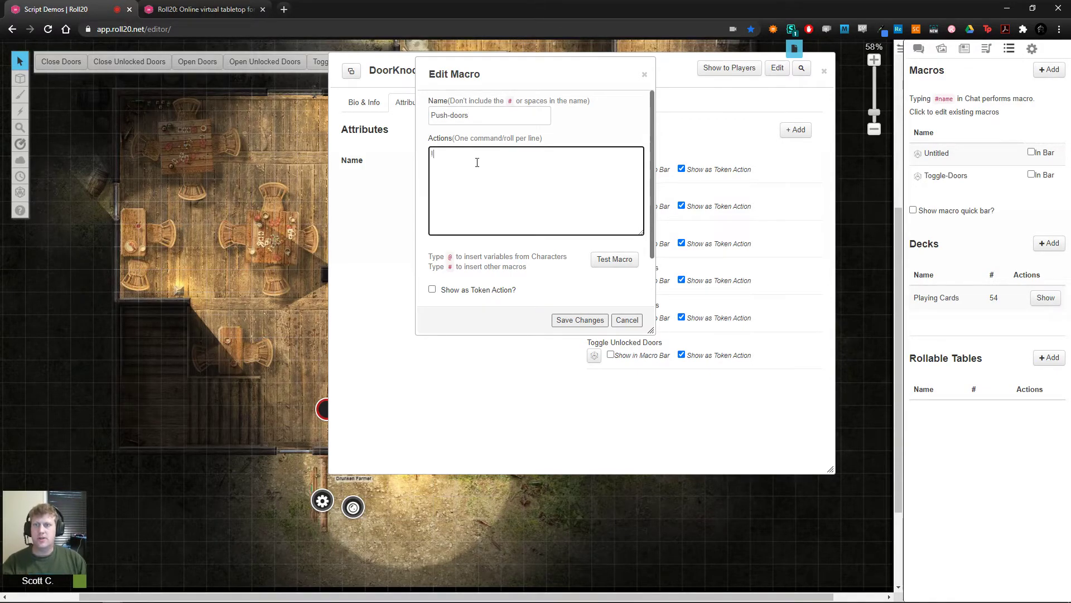
{"action": "type", "text": "knock --"}
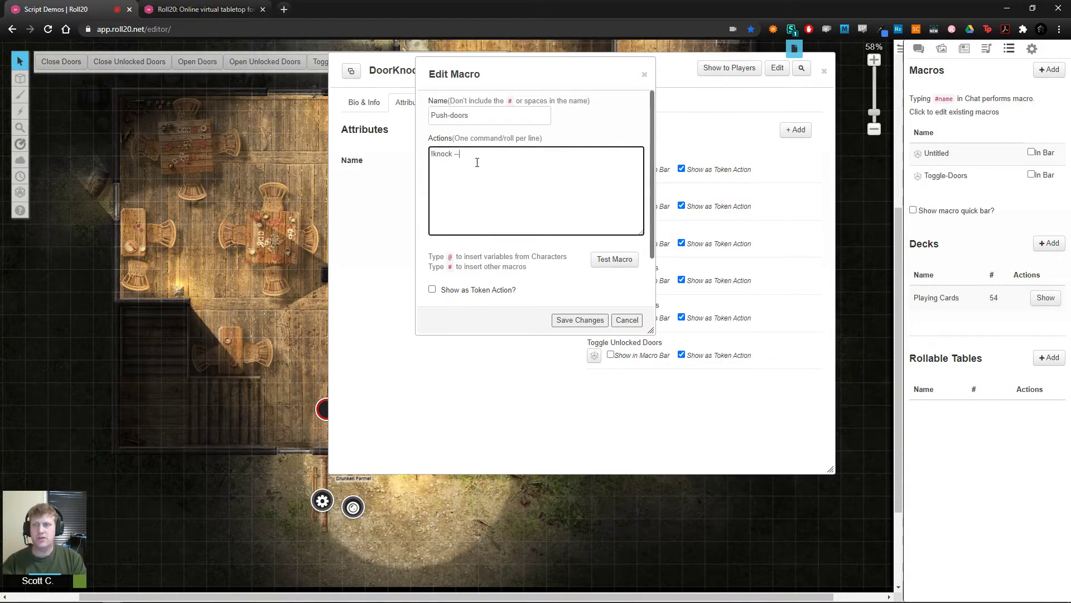
{"action": "type", "text": "push"}
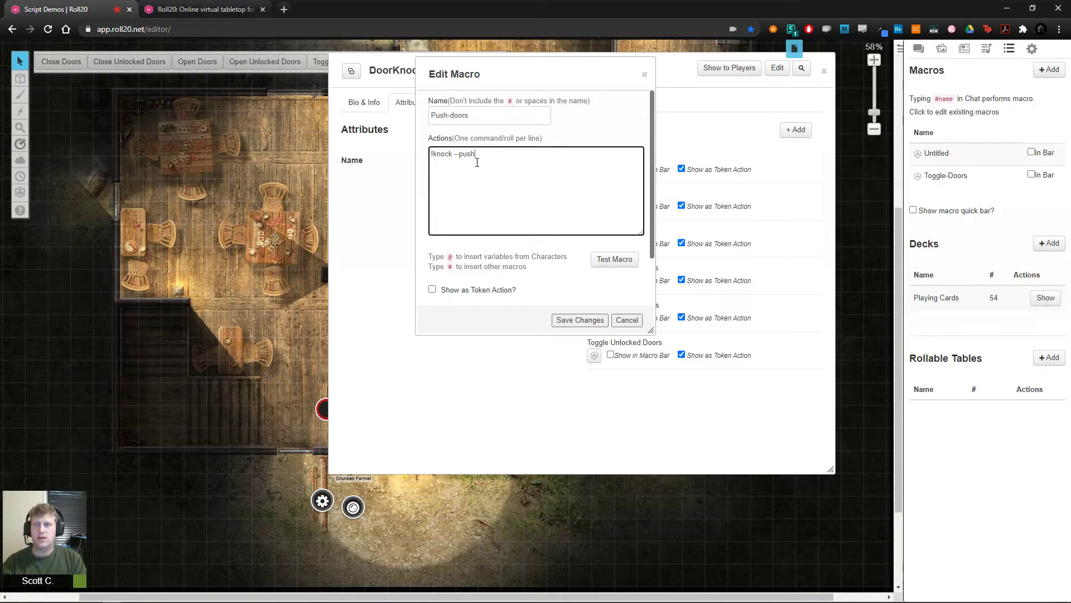
Step: Place the DoorKnocker UI sheet's Opening and Closing Doors command reference alongside the Push-doors macro editor to check the syntax
{"action": "left_click_drag", "start_coordinate": [527, 73], "coordinate": [863, 183]}
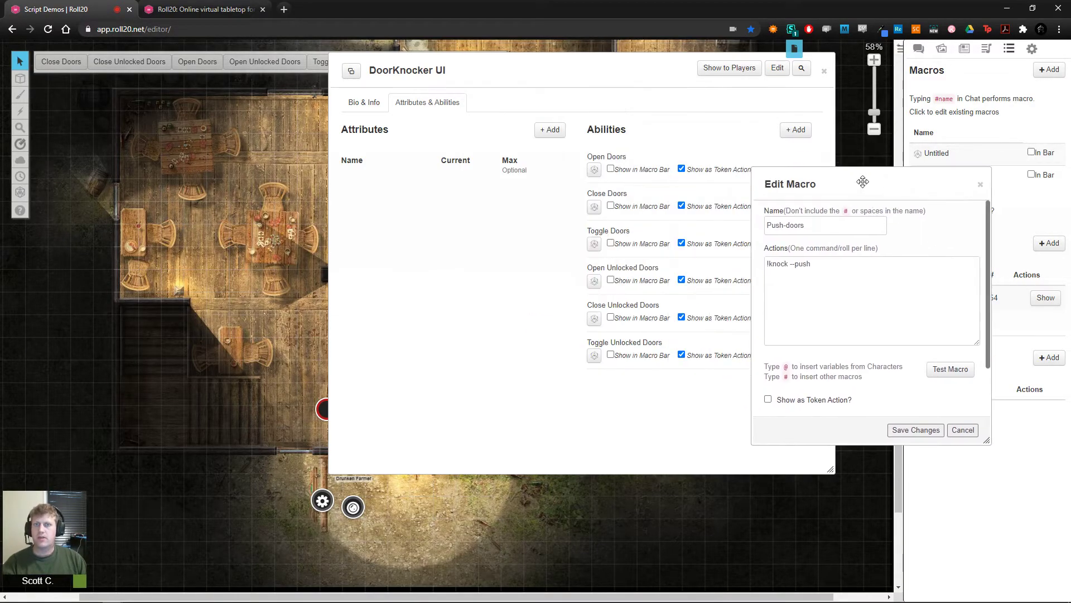
{"action": "left_click", "coordinate": [347, 100]}
{"action": "scroll", "coordinate": [572, 328], "scroll_direction": "down", "scroll_amount": 3}
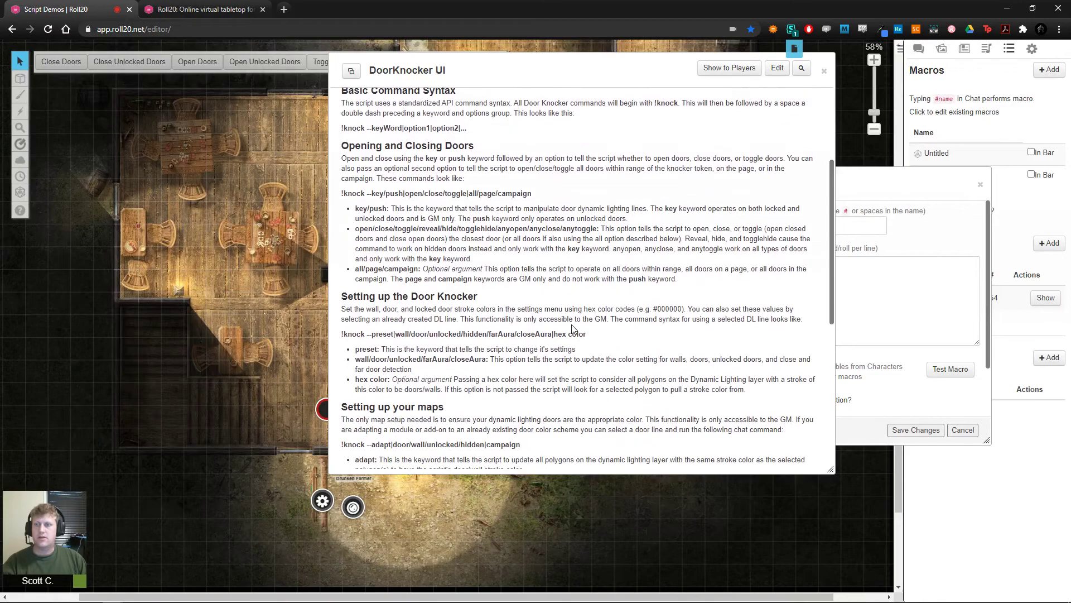
{"action": "left_click_drag", "start_coordinate": [654, 64], "coordinate": [324, 114]}
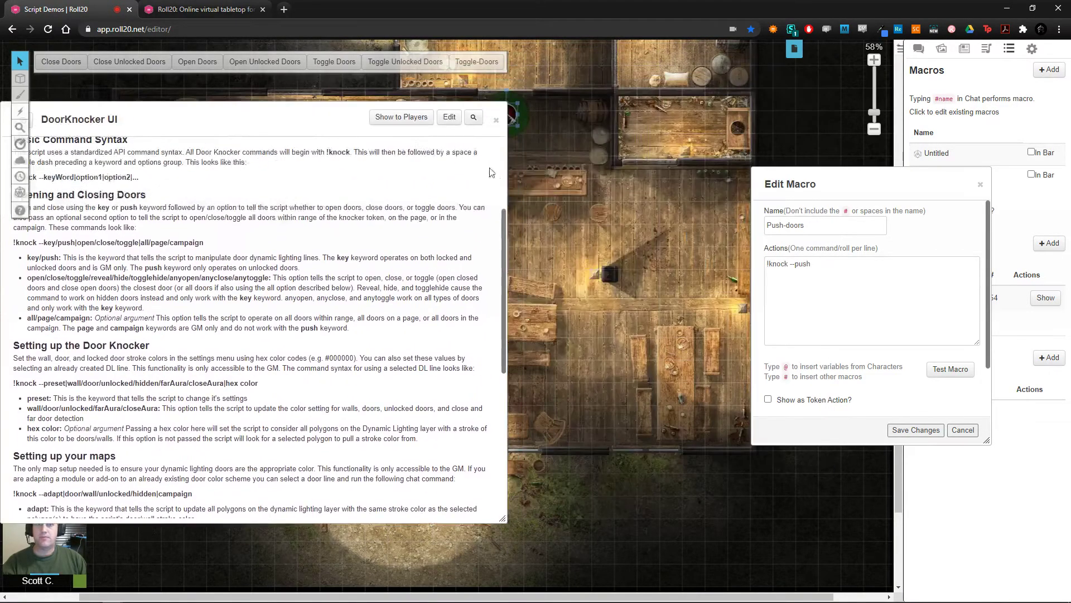
Step: Complete the Push-doors action as !knock --push|toggle and save it as a token action visible to All Players
{"action": "left_click", "coordinate": [862, 276]}
{"action": "type", "text": "|toggle"}
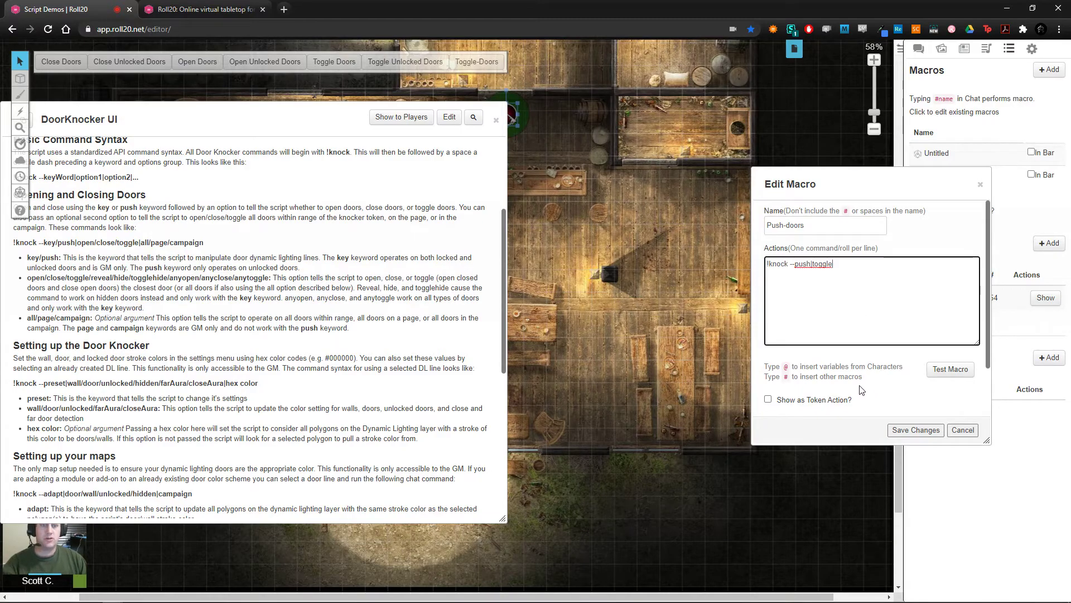
{"action": "scroll", "coordinate": [862, 391], "scroll_direction": "down", "scroll_amount": 1}
{"action": "left_click", "coordinate": [769, 344]}
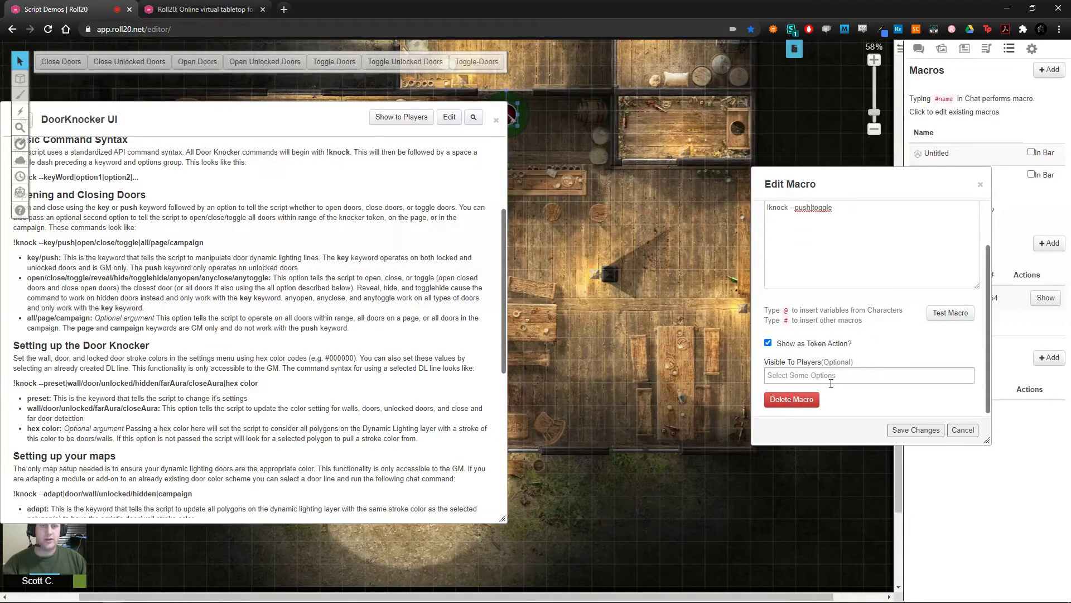
{"action": "left_click", "coordinate": [912, 376]}
{"action": "left_click", "coordinate": [918, 391]}
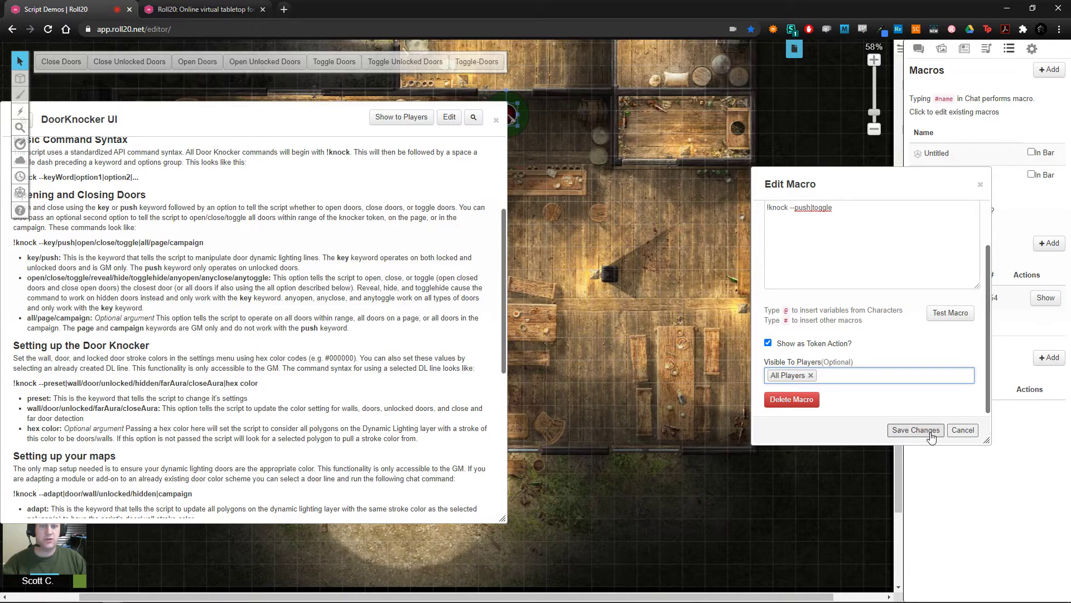
{"action": "left_click", "coordinate": [915, 431]}
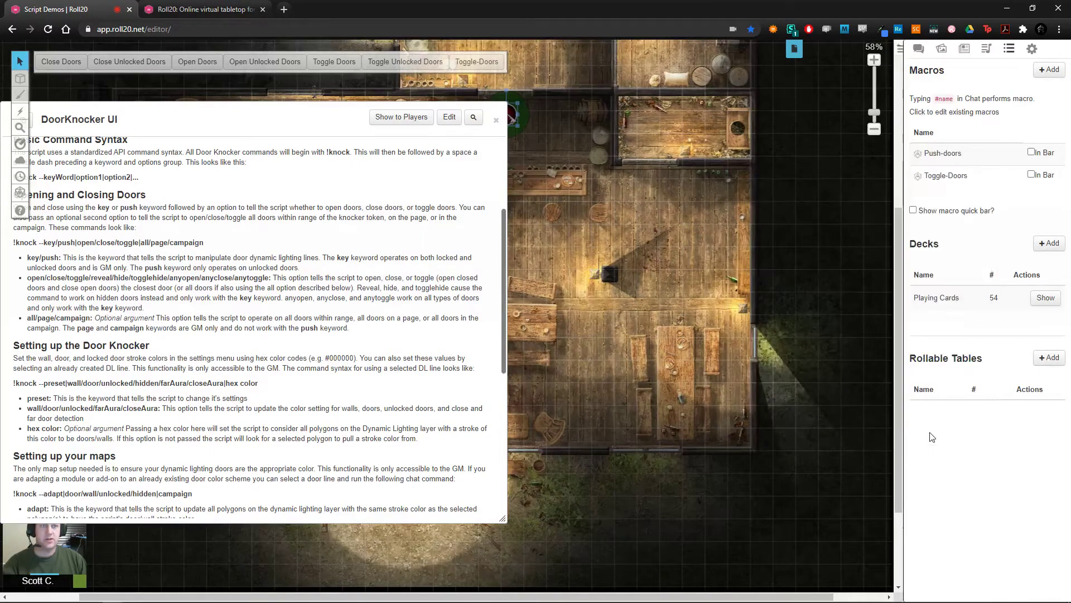
Step: Close the DoorKnocker UI sheet and show the map from the Drunken Farmer token's line of sight
{"action": "left_click", "coordinate": [496, 120]}
{"action": "left_click", "coordinate": [352, 460]}
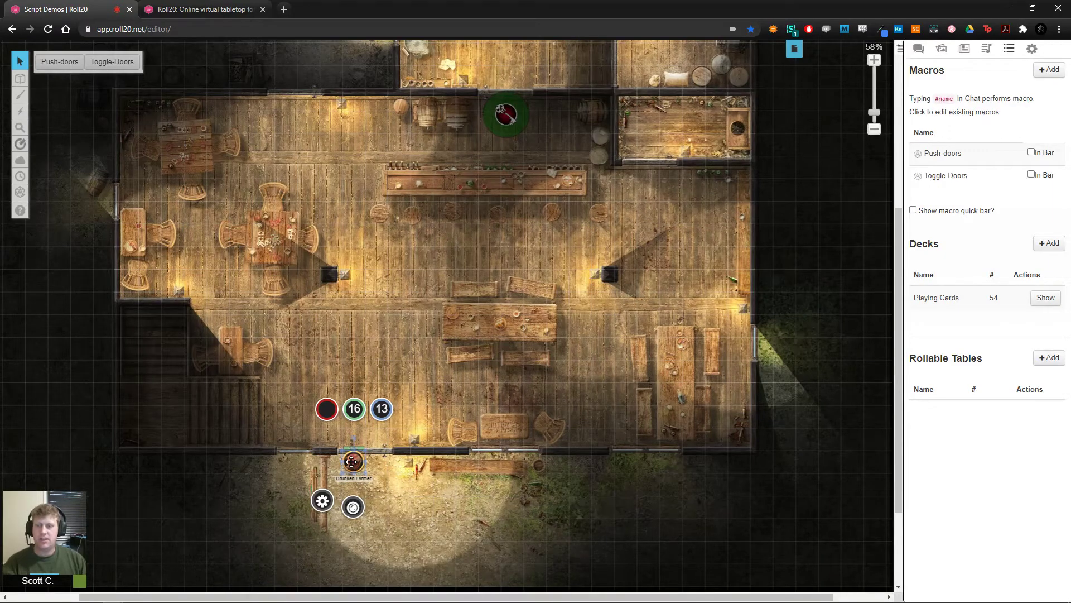
{"action": "key", "text": "ctrl+l"}
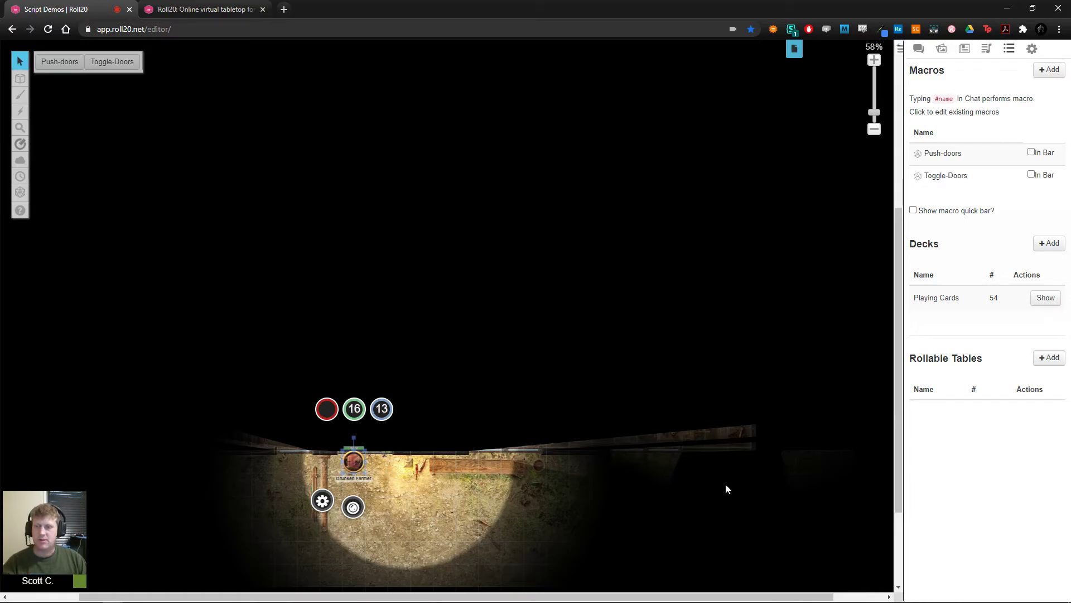
Step: Send the command !knock --search in the chat with the Drunken Farmer token selected
{"action": "left_click", "coordinate": [916, 52]}
{"action": "left_click", "coordinate": [923, 544]}
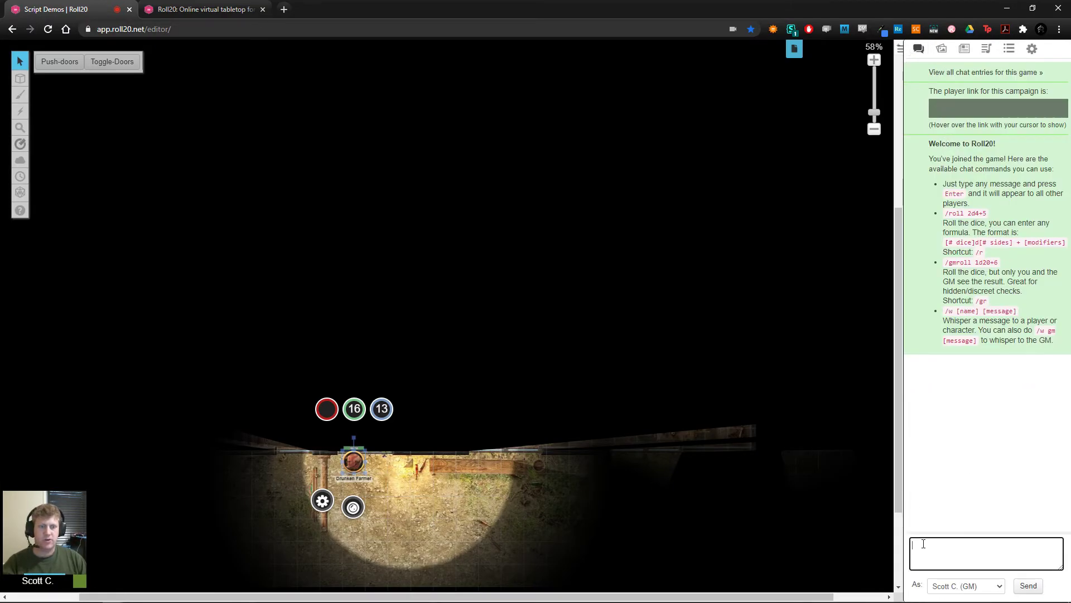
{"action": "type", "text": "!knock "}
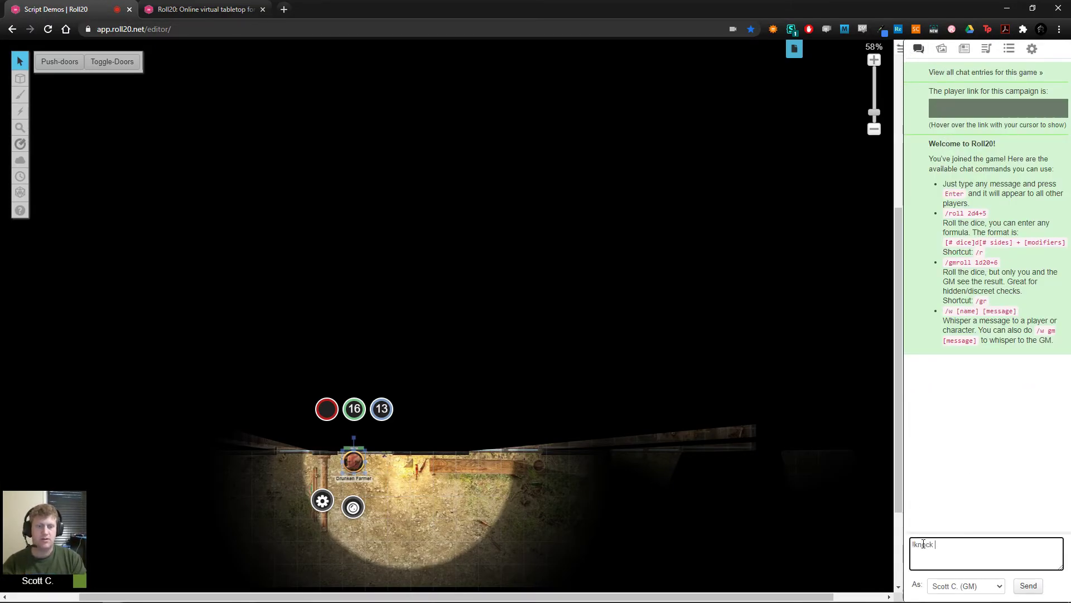
{"action": "type", "text": "--search"}
{"action": "key", "text": "Return"}
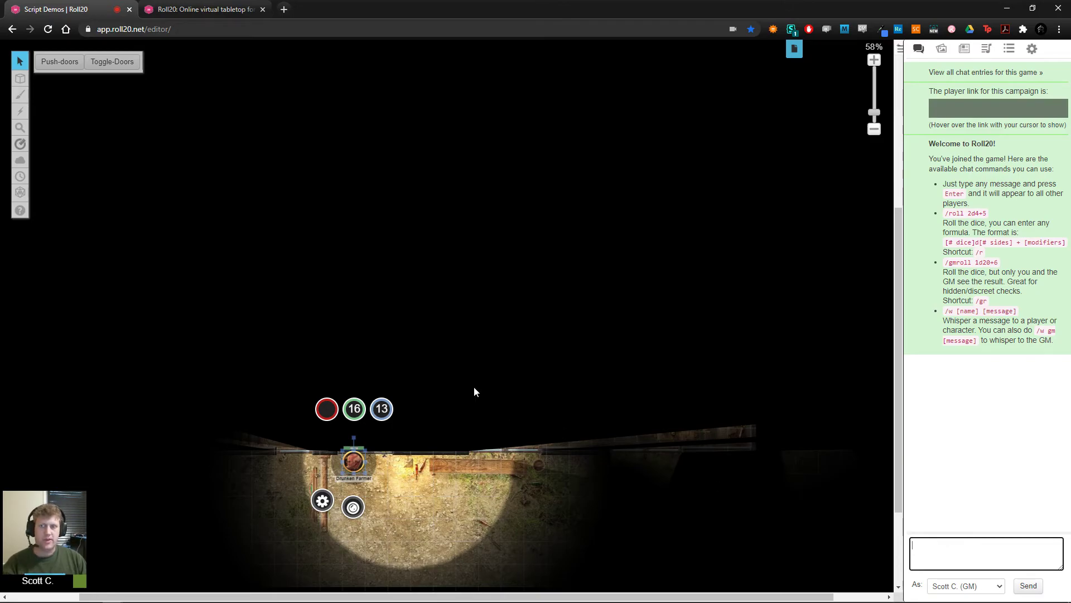
Step: Run the Push-doors macro on the Drunken Farmer token and move it inside the tavern, beside the central long table
{"action": "left_click", "coordinate": [60, 62]}
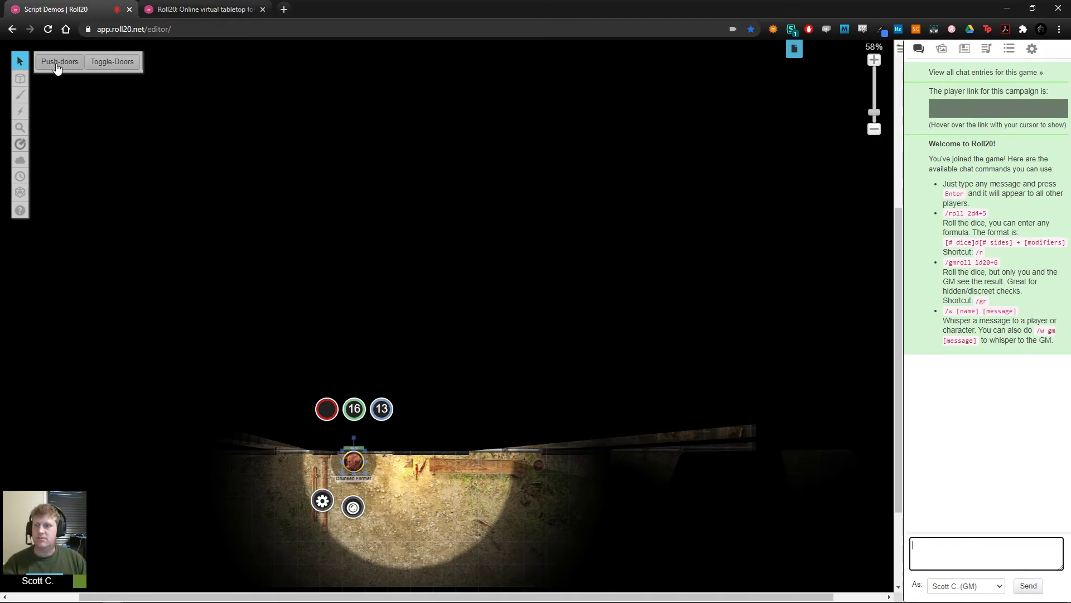
{"action": "left_click_drag", "start_coordinate": [353, 460], "coordinate": [421, 326]}
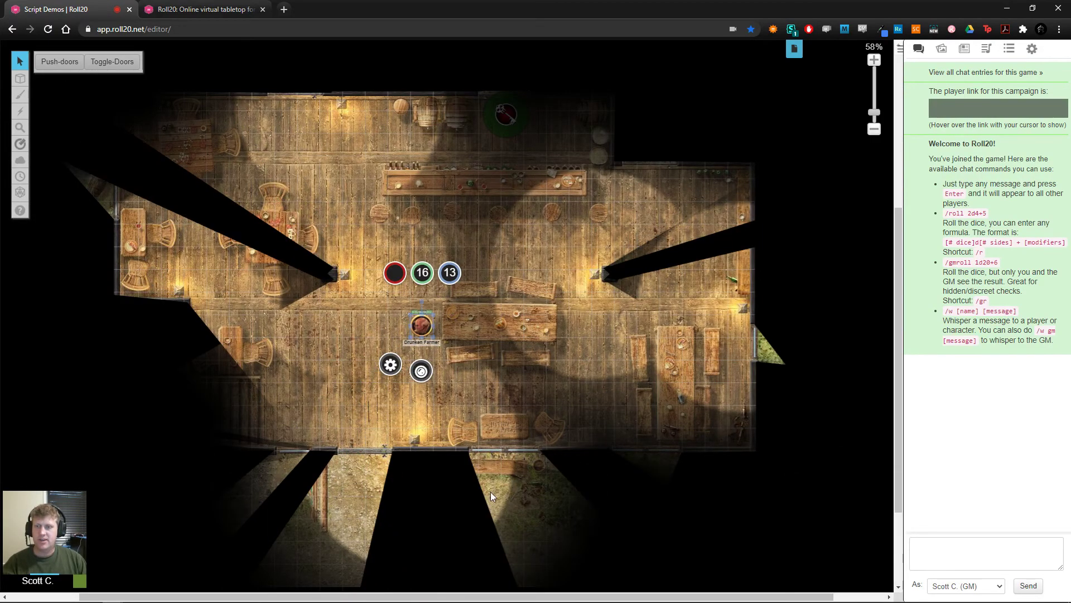